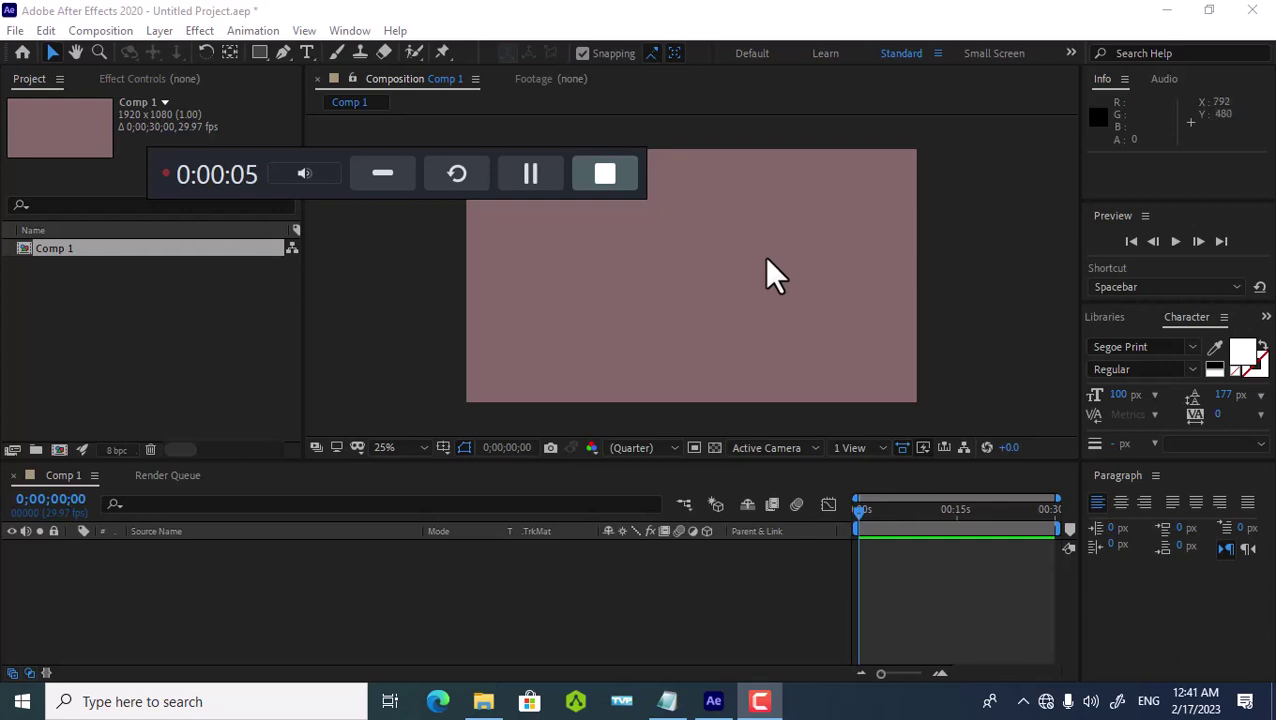
Step: Import four Desktop images (house, 11110071.gif, modern-4423814_960_720.png, photo.png) into the project
left_click(395, 168)
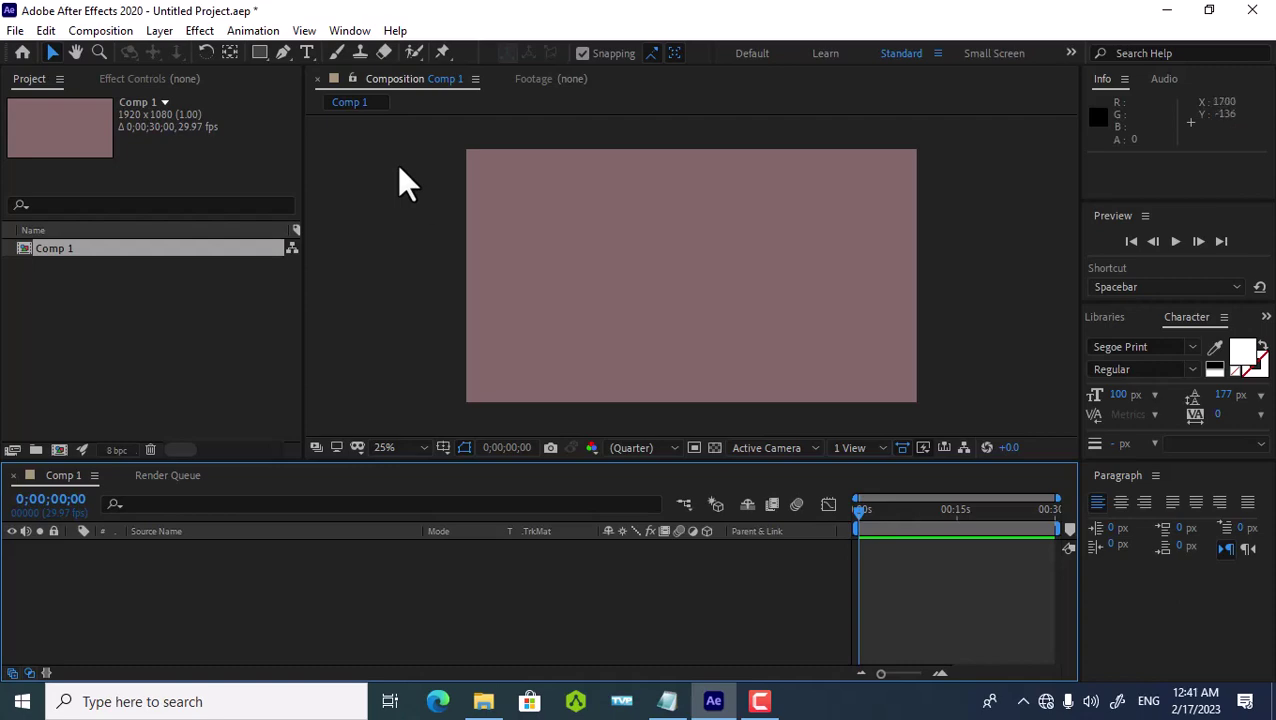
left_click(184, 313)
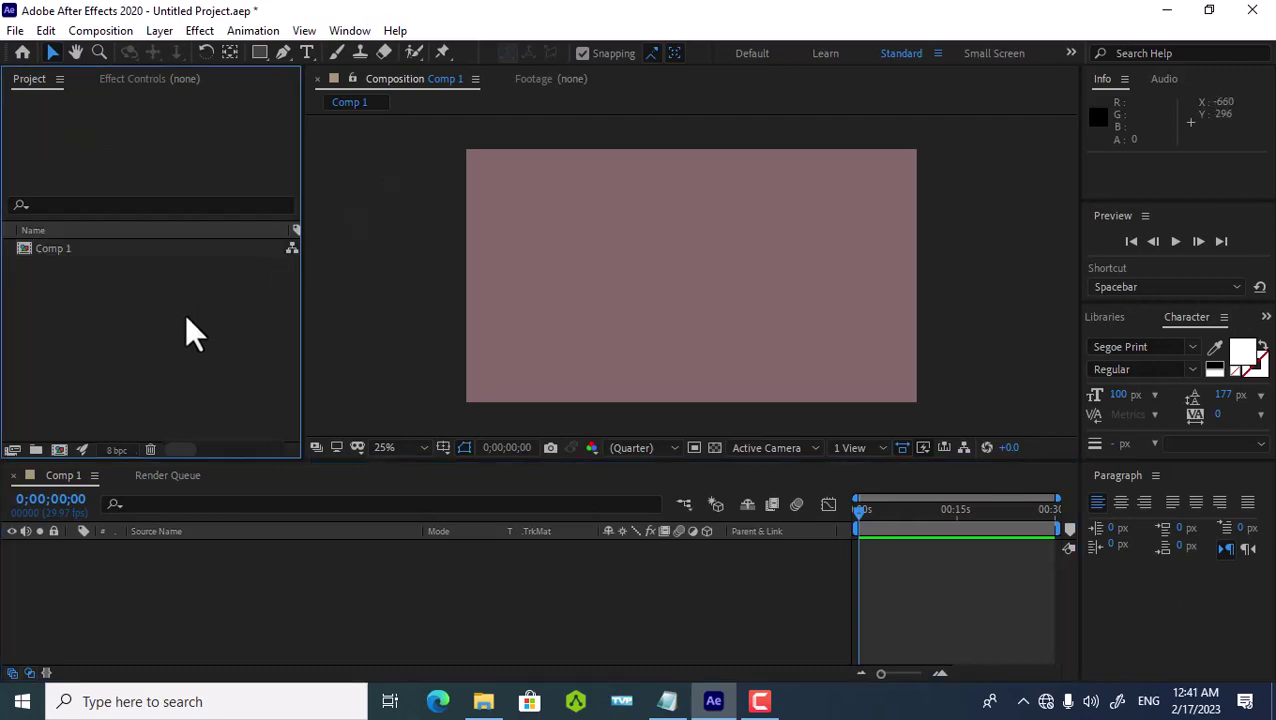
double_click(186, 318)
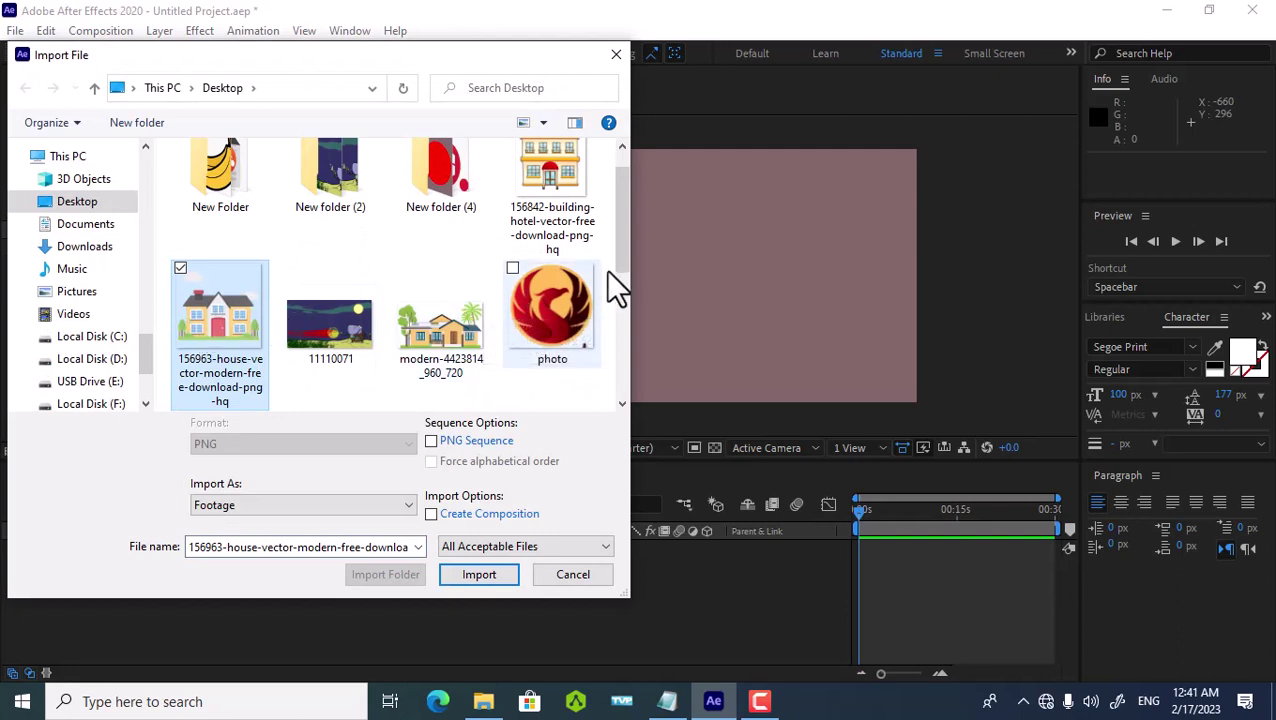
mouse_move(606, 269)
left_mouse_down()
mouse_move(212, 368)
mouse_move(170, 364)
left_mouse_up()
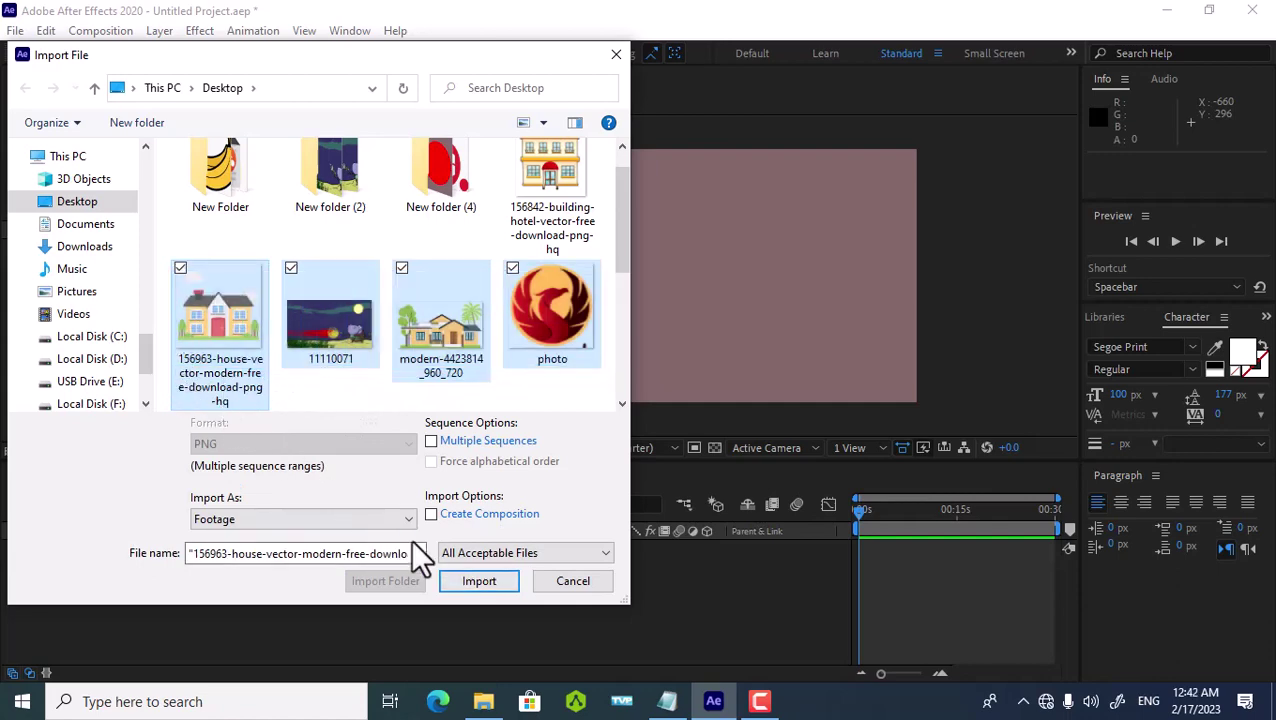
left_click(474, 585)
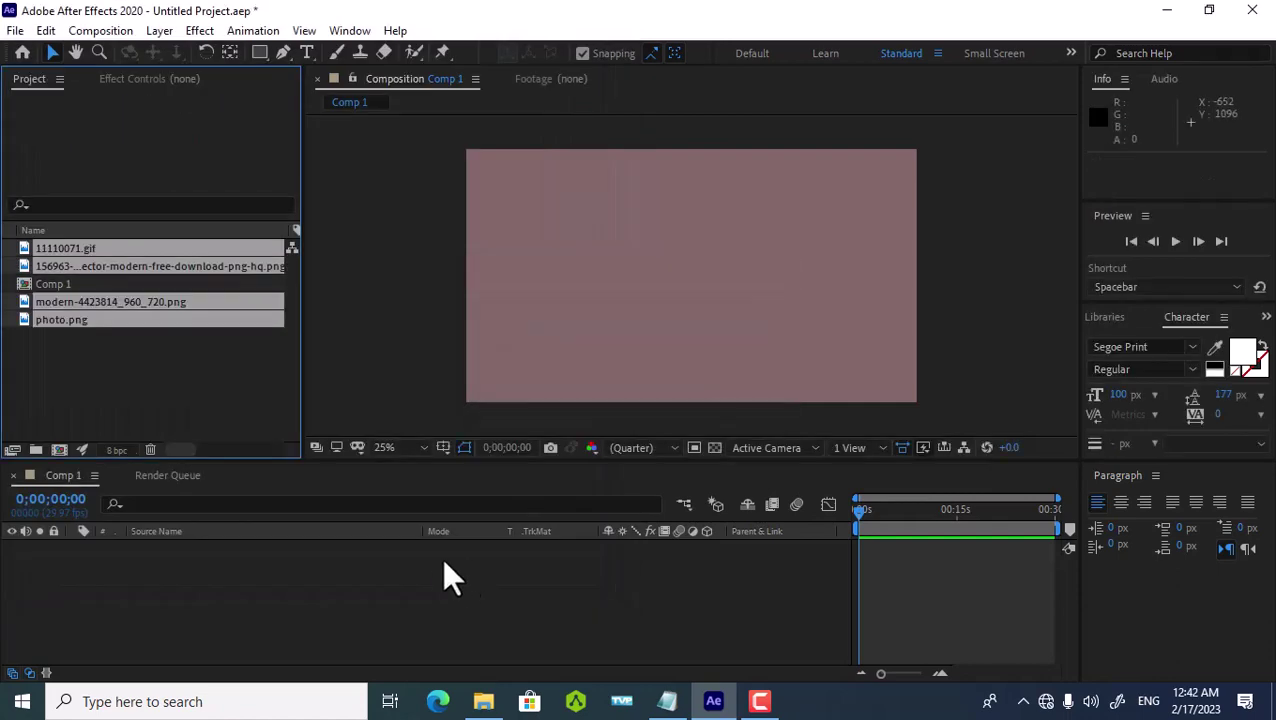
Step: Import the hotel building image and review the imported files' details in the Project panel
double_click(232, 364)
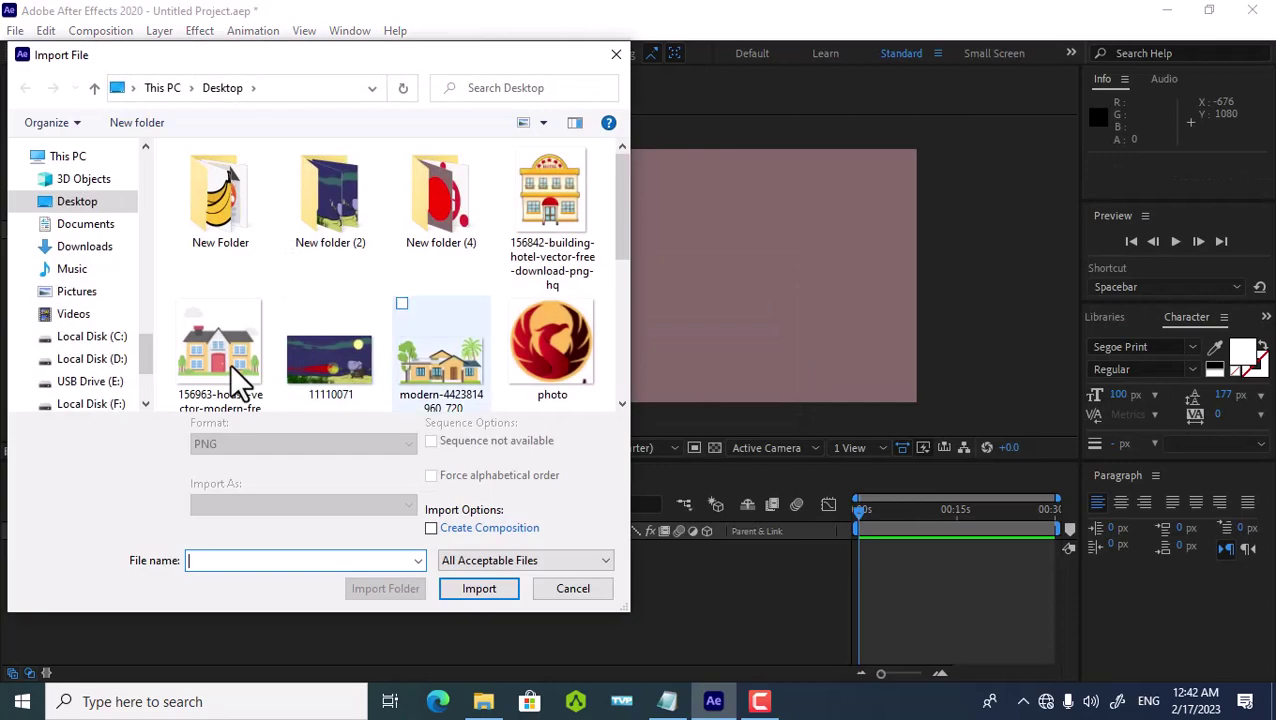
double_click(544, 193)
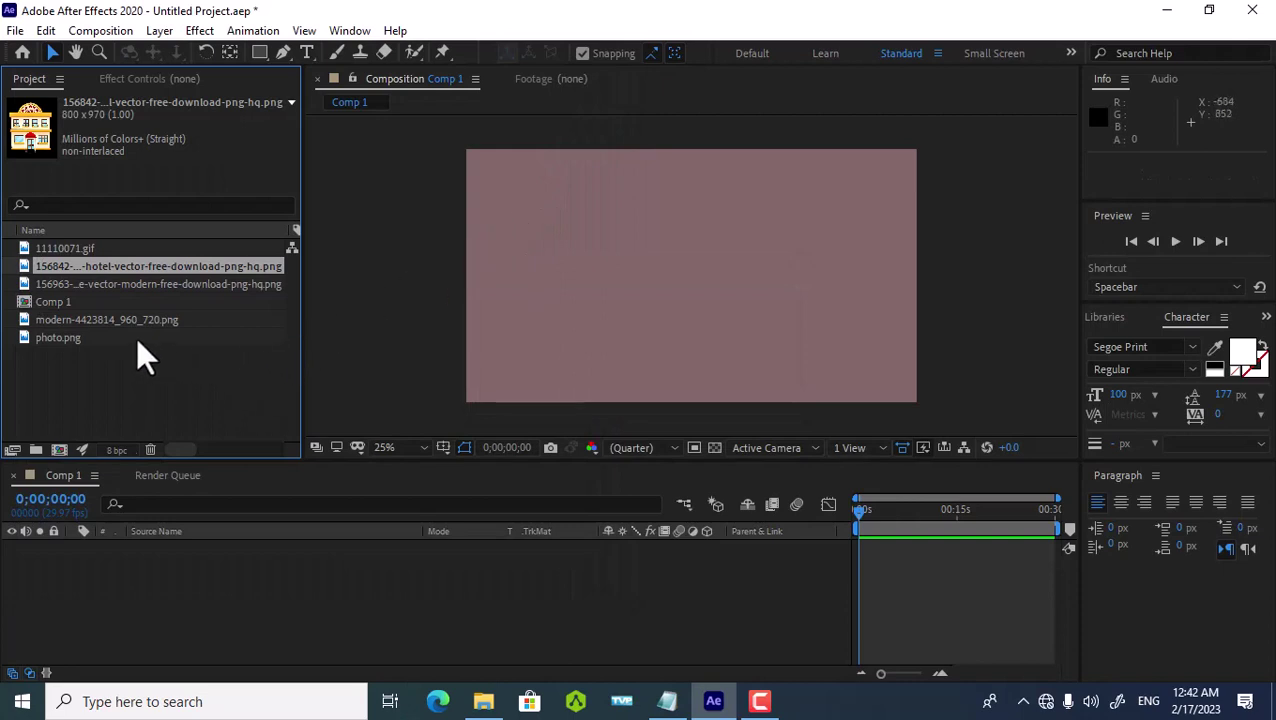
left_click(44, 323)
left_click(52, 340)
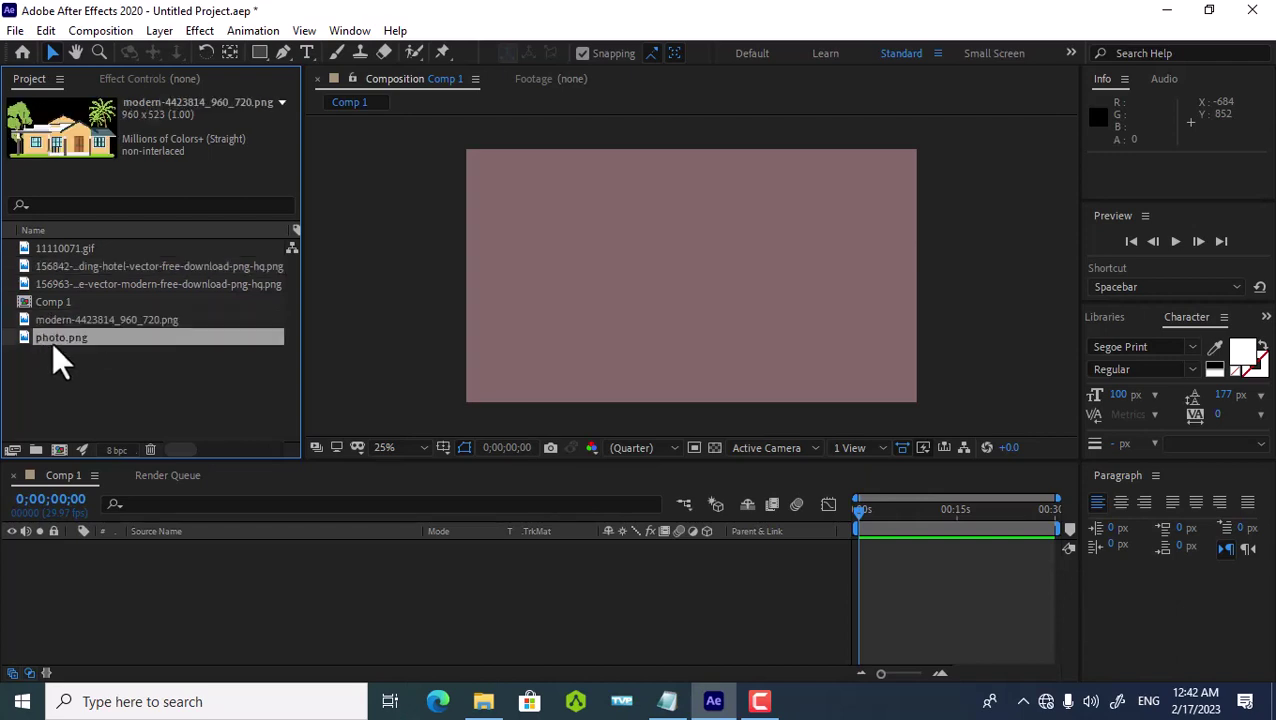
left_click(57, 289)
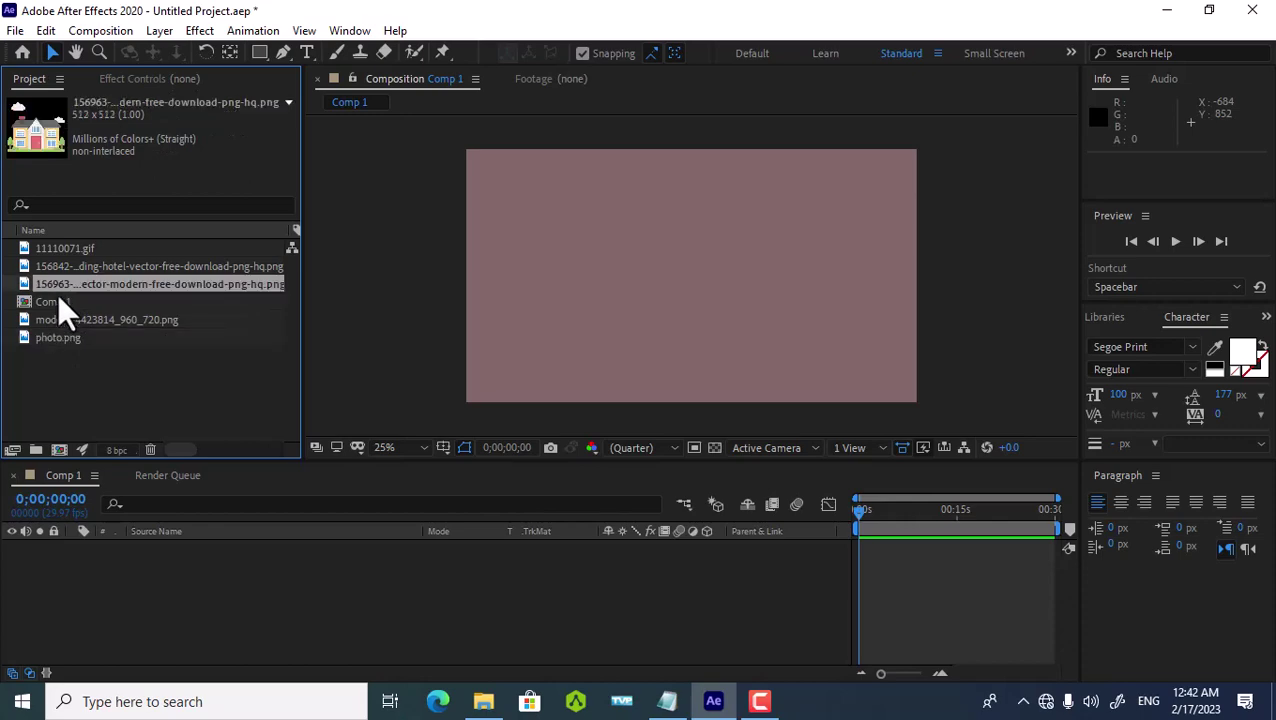
left_click(73, 373)
Step: Import the 1920x1080 Village.jpg scenery image from the Desktop into the project
double_click(73, 371)
scroll(301, 330, "down", 1)
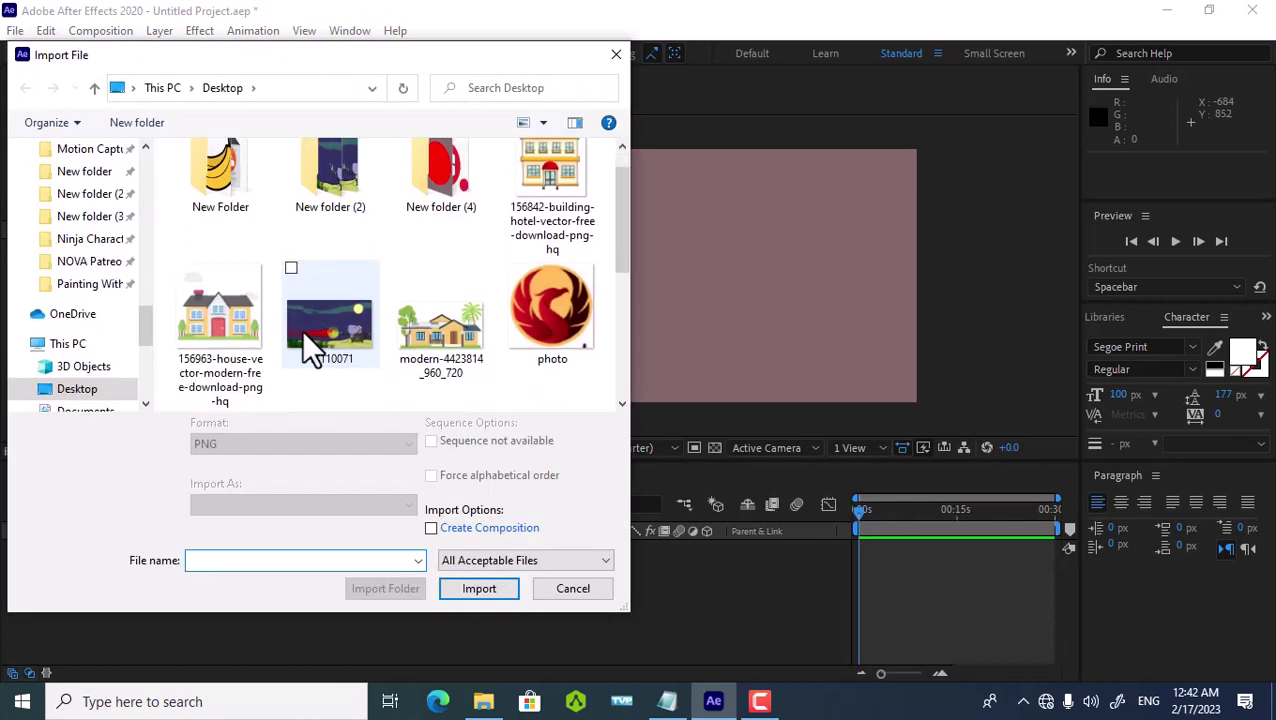
scroll(301, 330, "down", 3)
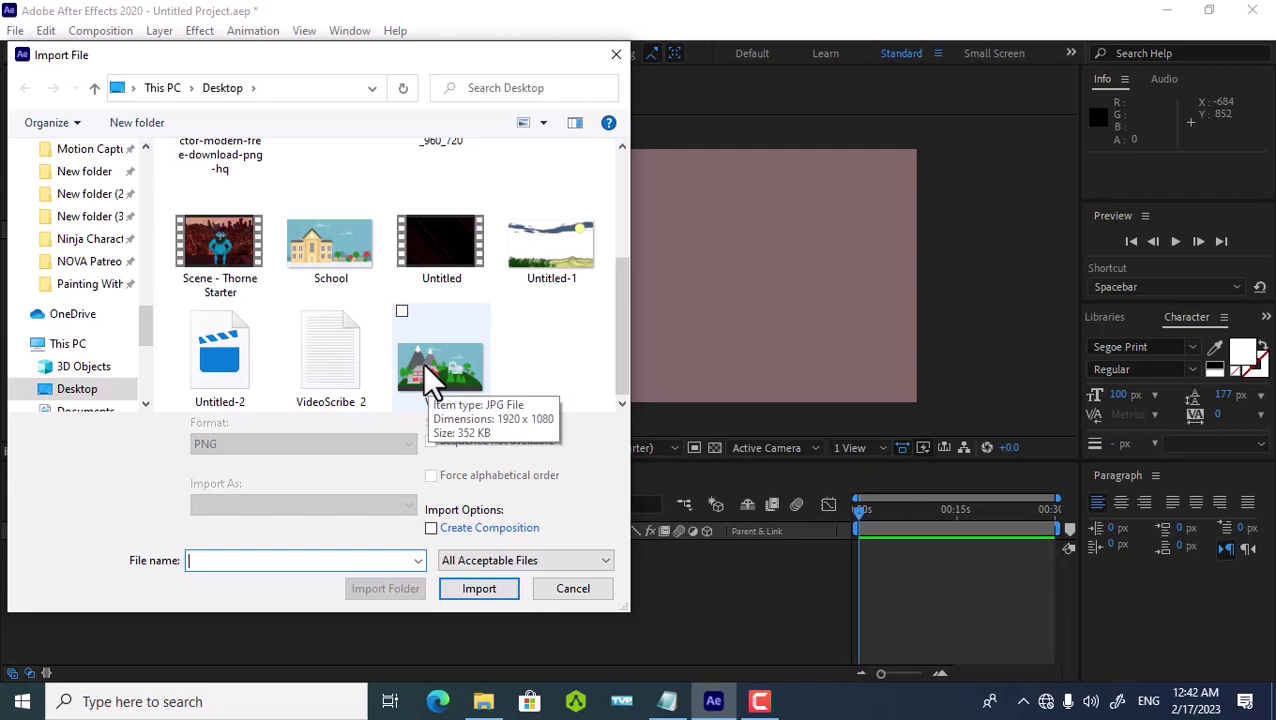
double_click(425, 363)
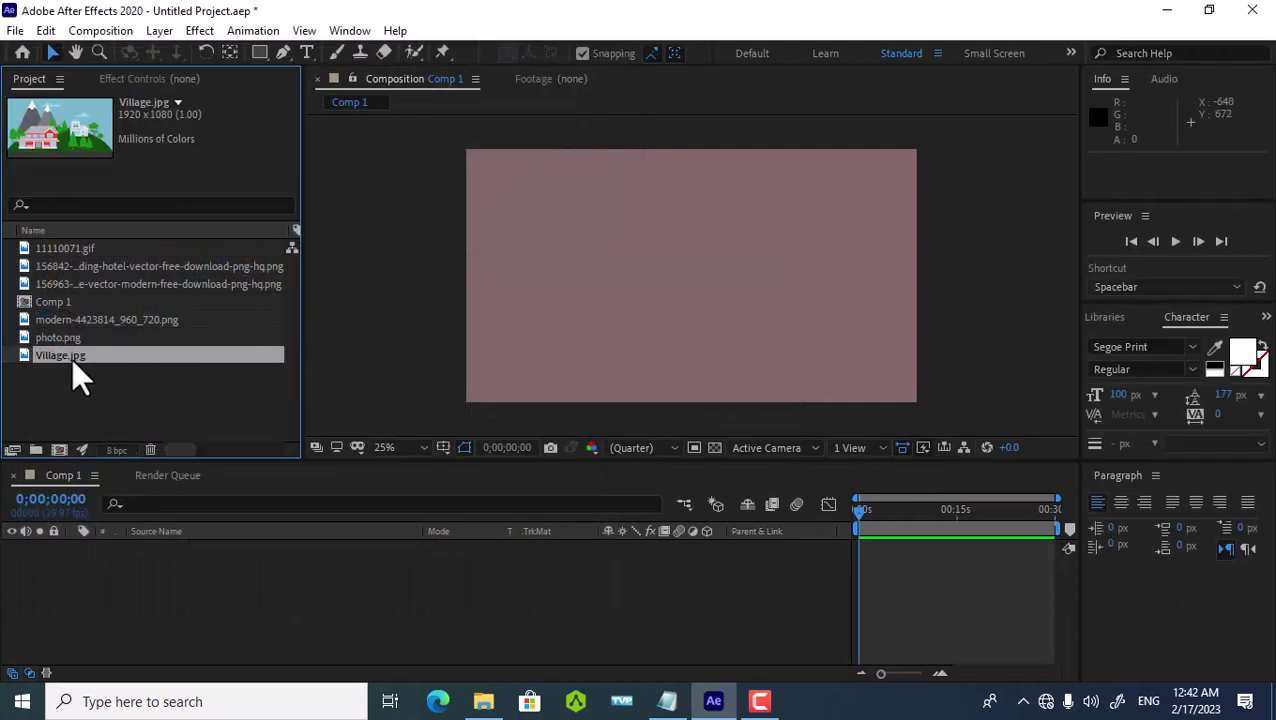
mouse_move(72, 358)
left_mouse_down()
mouse_move(572, 286)
mouse_move(697, 293)
left_mouse_up()
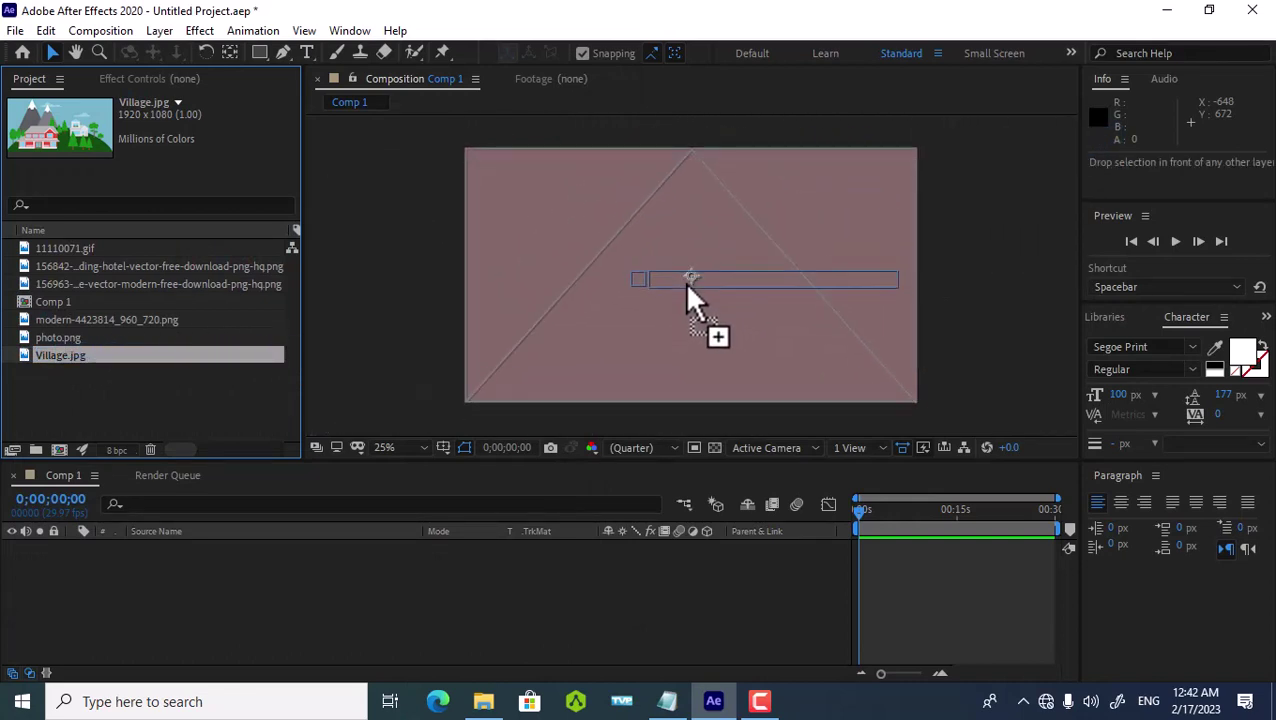
Step: Add Village.jpg to Comp 1 as a full-frame background layer and lock it
left_click_drag(697, 292, 686, 288)
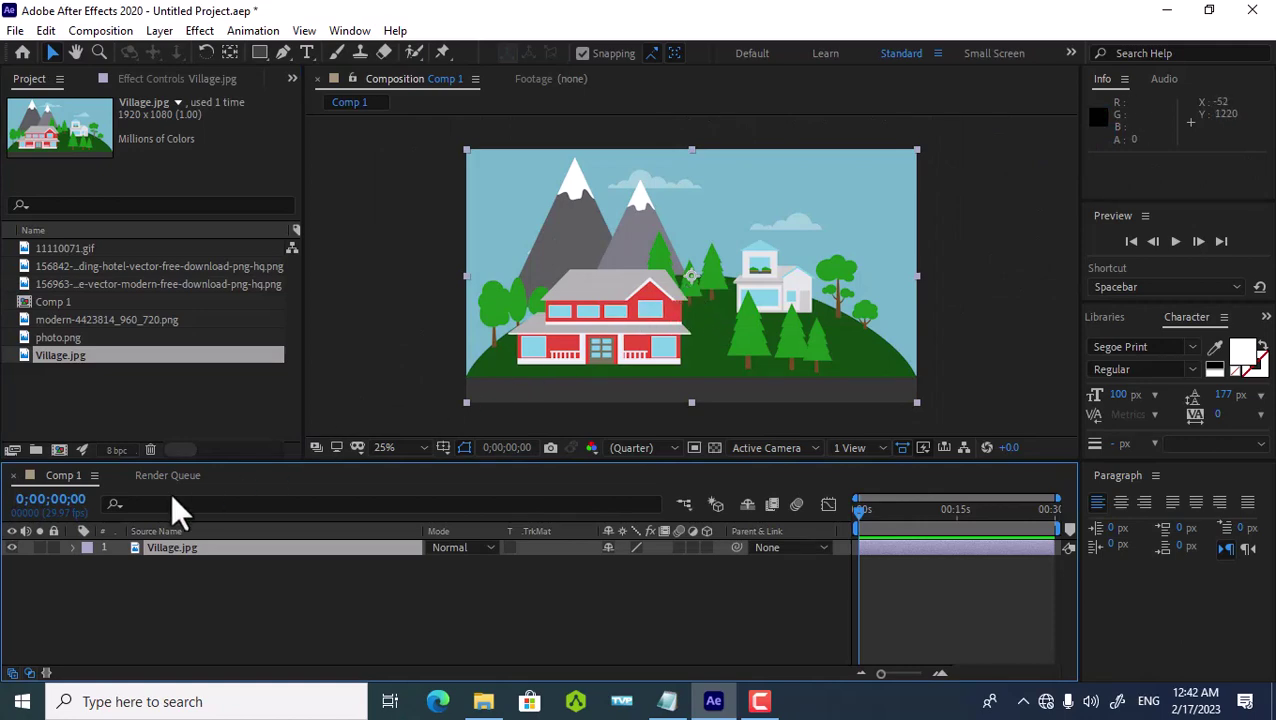
left_click(52, 548)
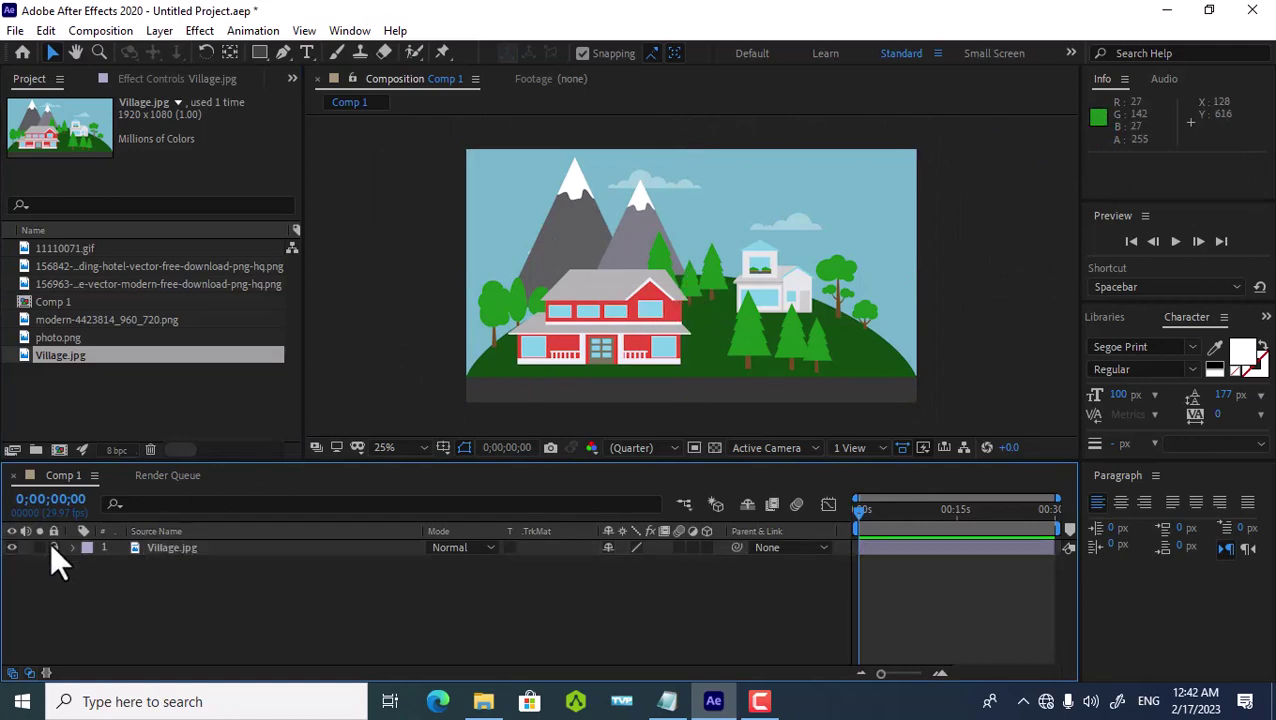
left_click(62, 338)
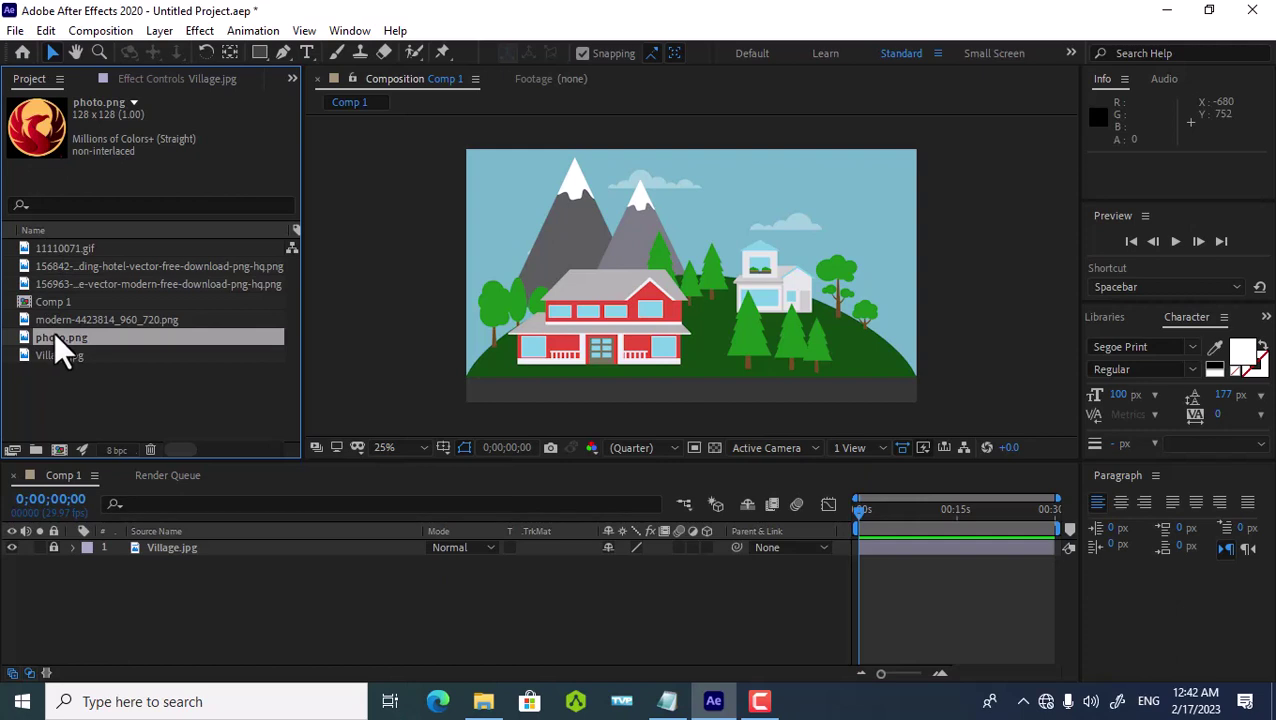
Step: Place the photo.png phoenix logo in the upper-left sky, resized to look like a sun
left_click_drag(56, 337, 362, 254)
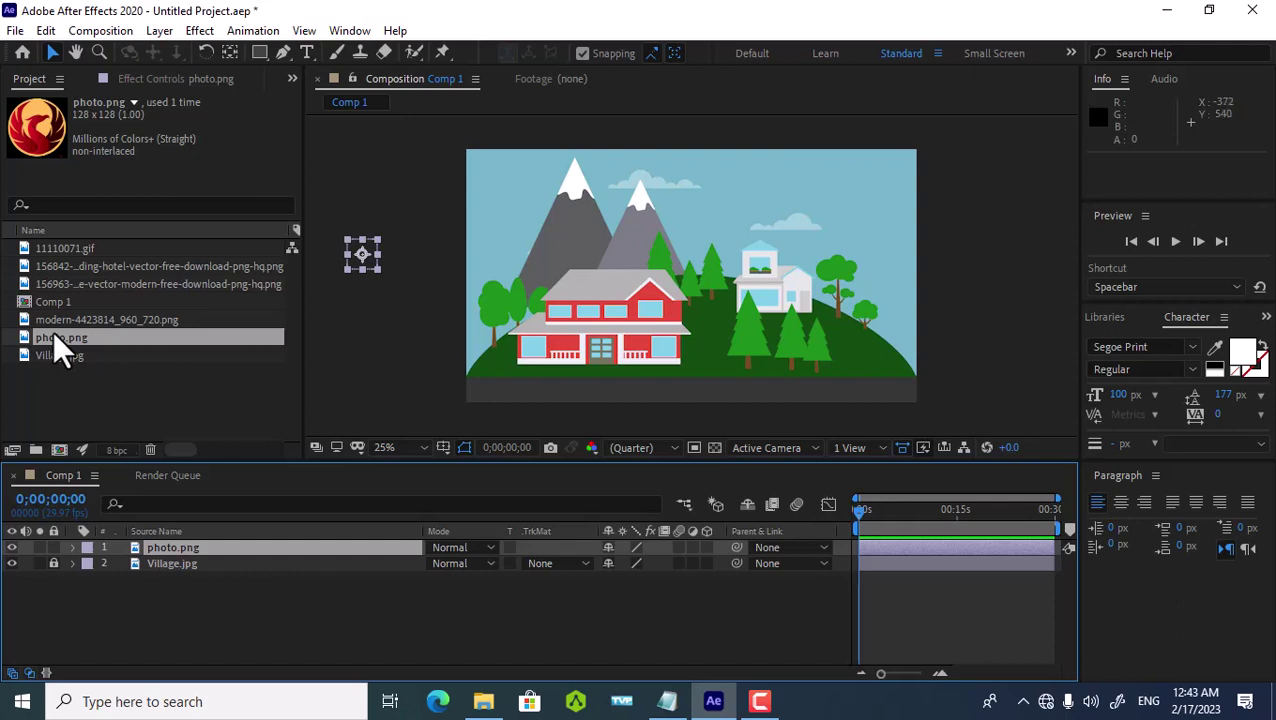
left_click_drag(377, 269, 389, 282)
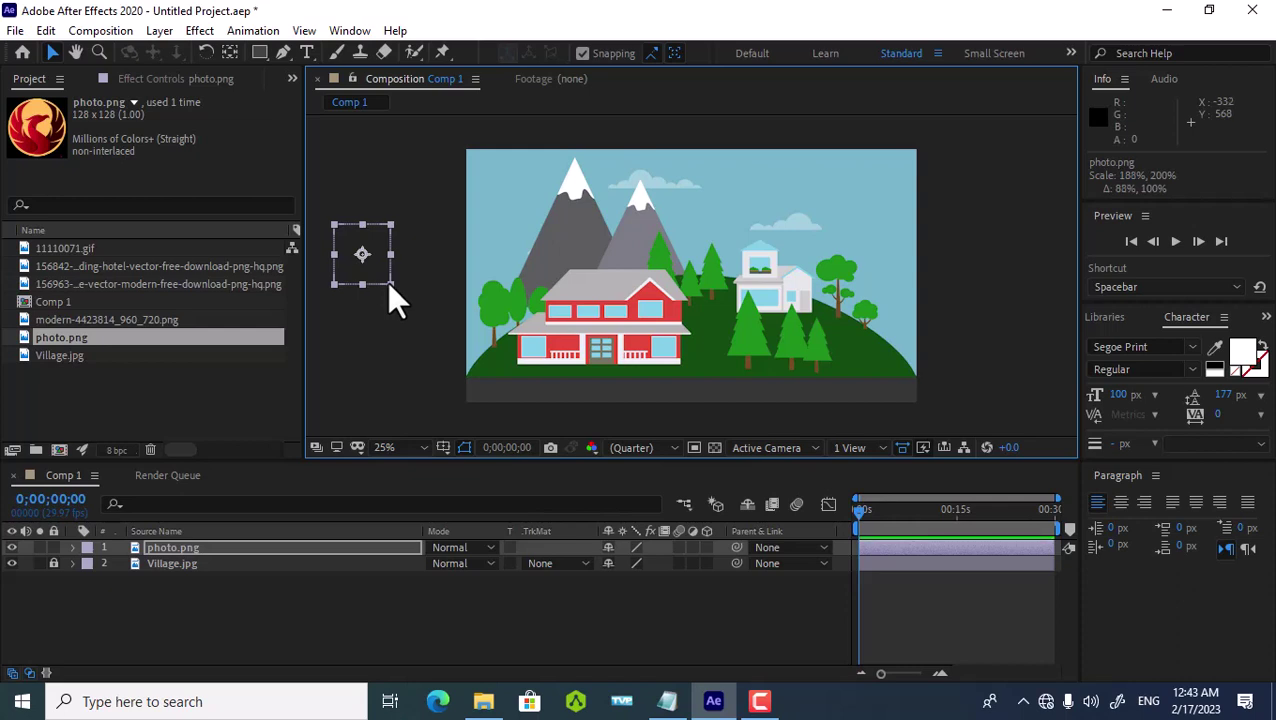
left_click_drag(365, 253, 513, 193)
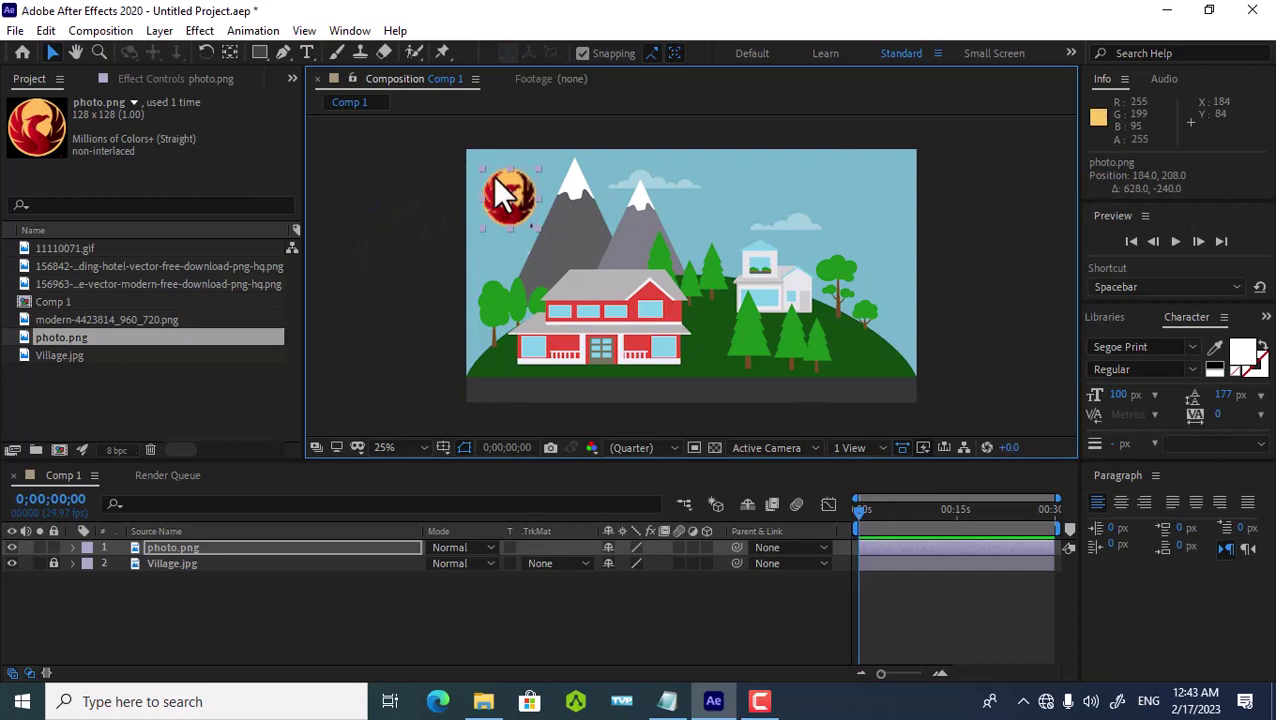
left_click_drag(507, 168, 503, 171)
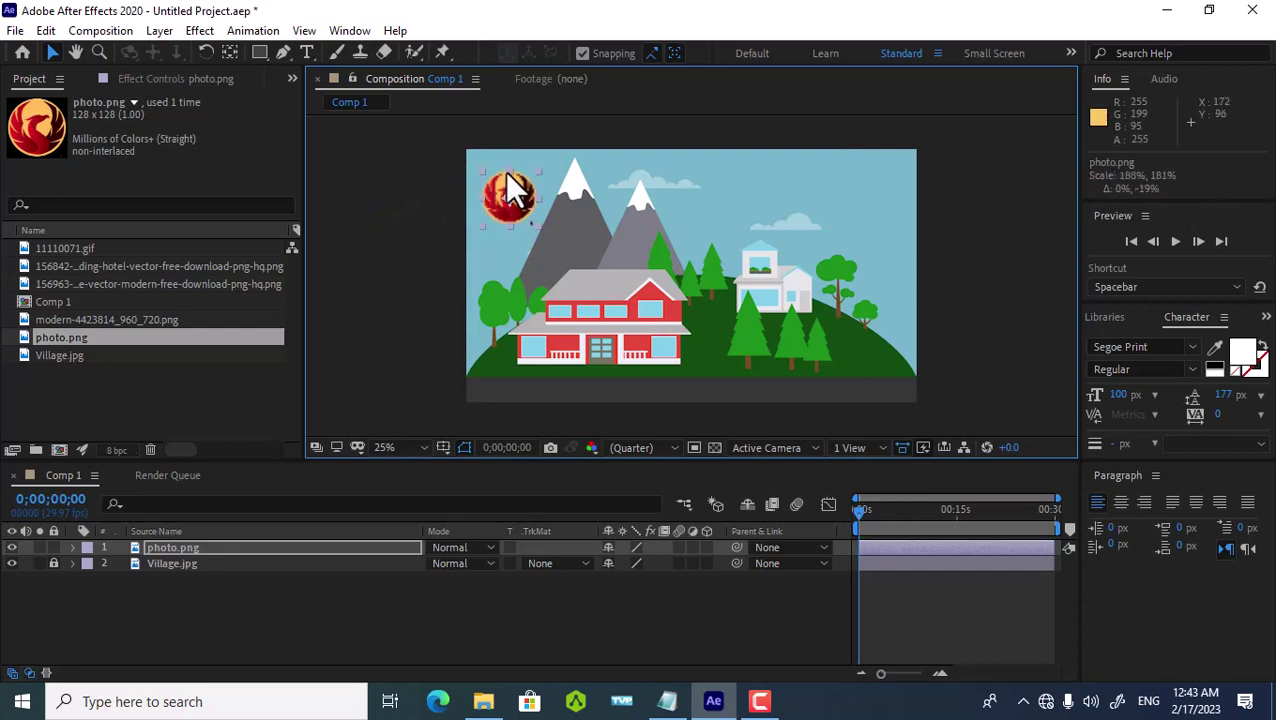
left_click(412, 228)
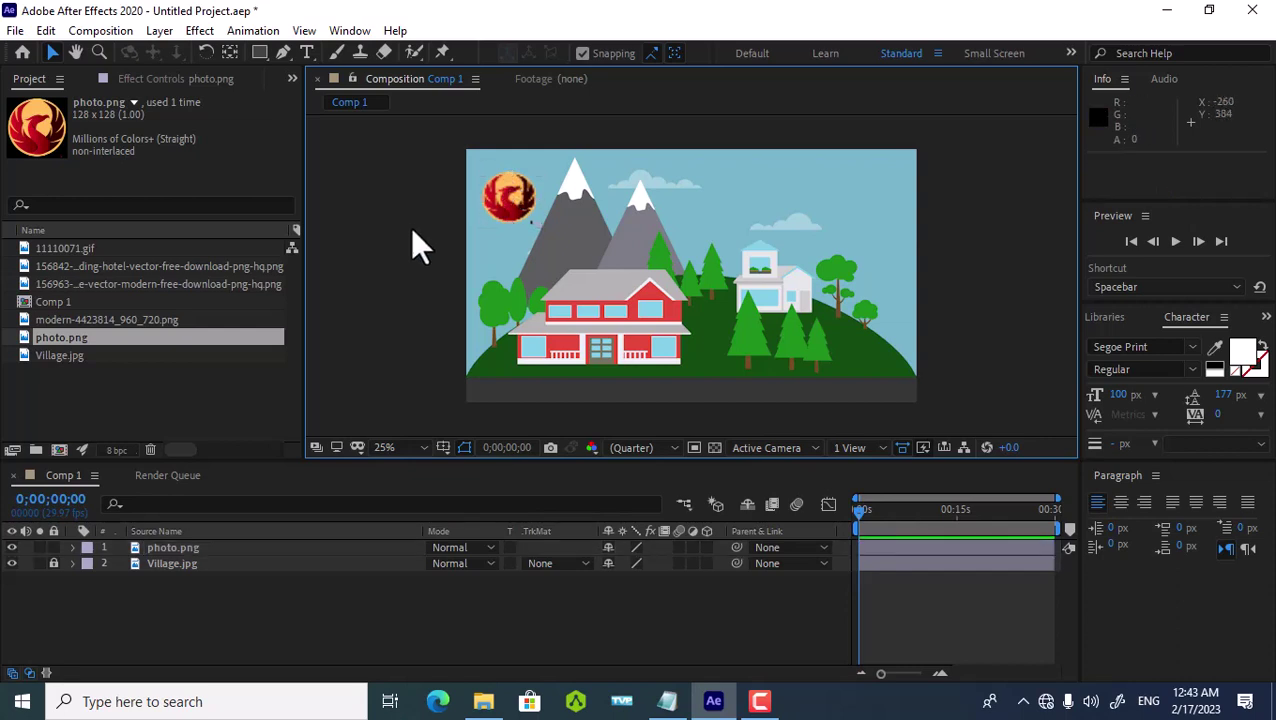
Step: Enlarge the phoenix logo sun, zooming in and out to inspect it
key("period")
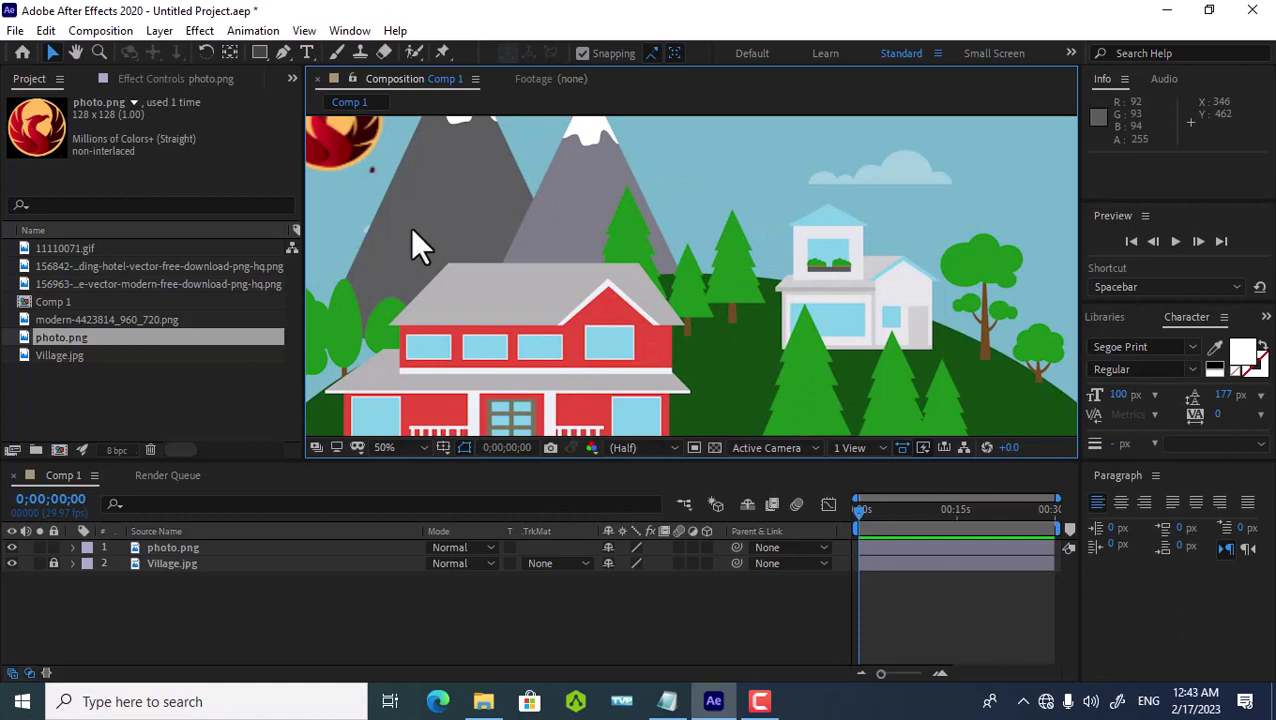
key("comma")
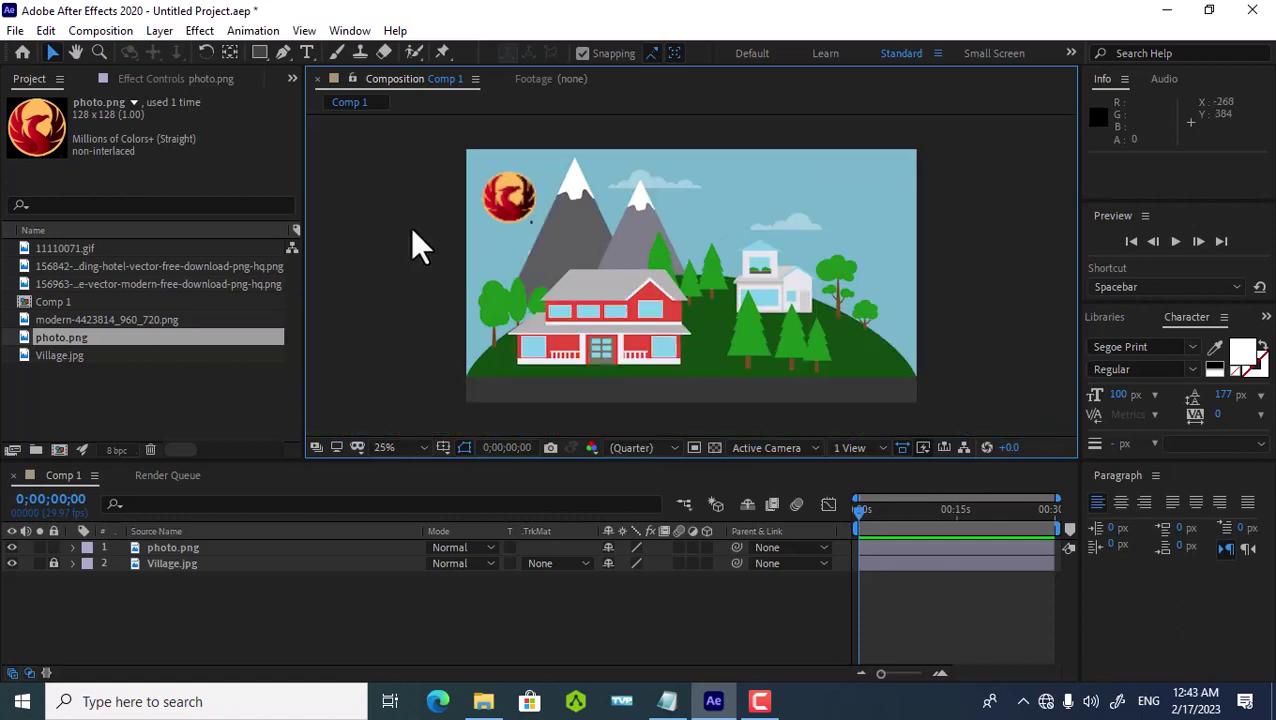
left_click(495, 200)
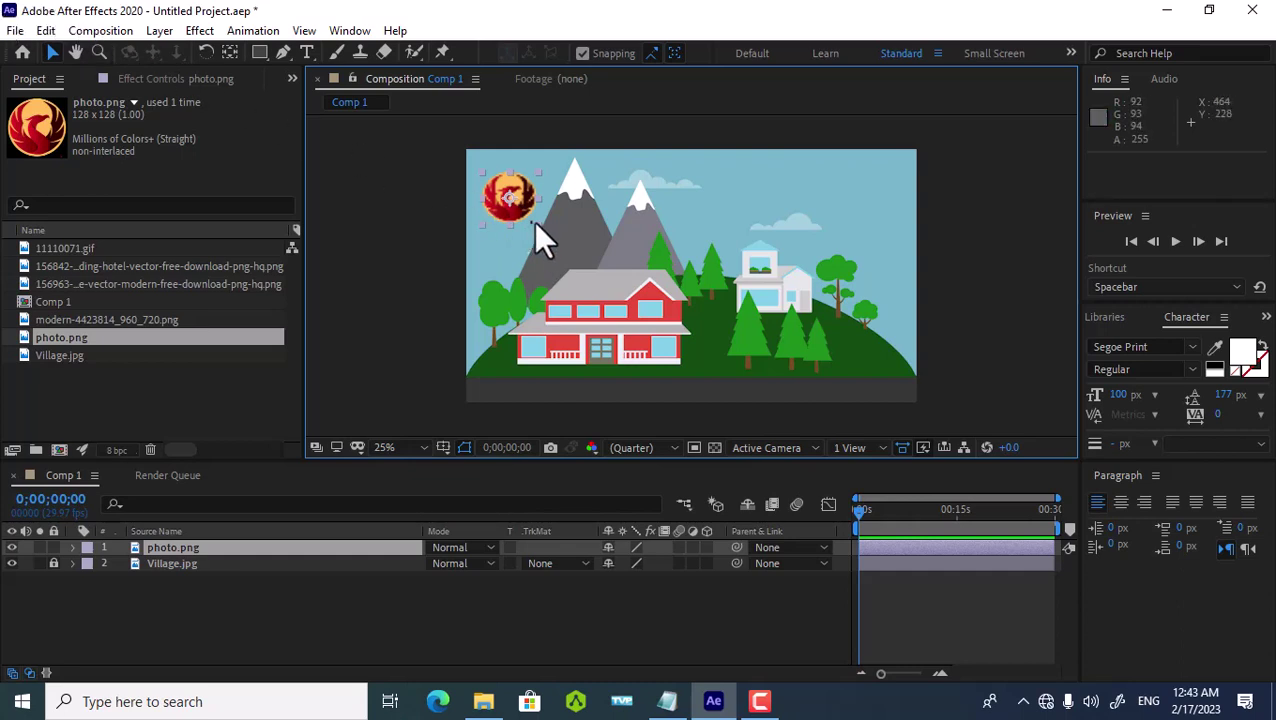
left_click_drag(536, 222, 546, 230)
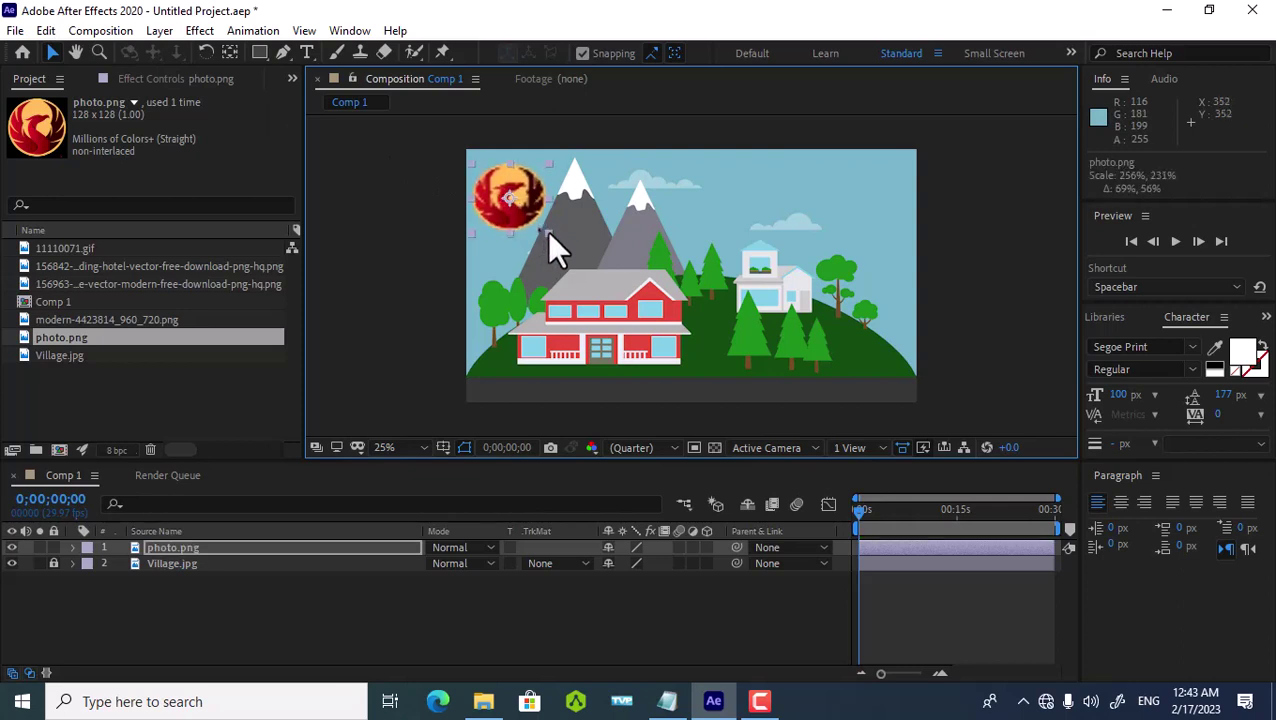
key("slash")
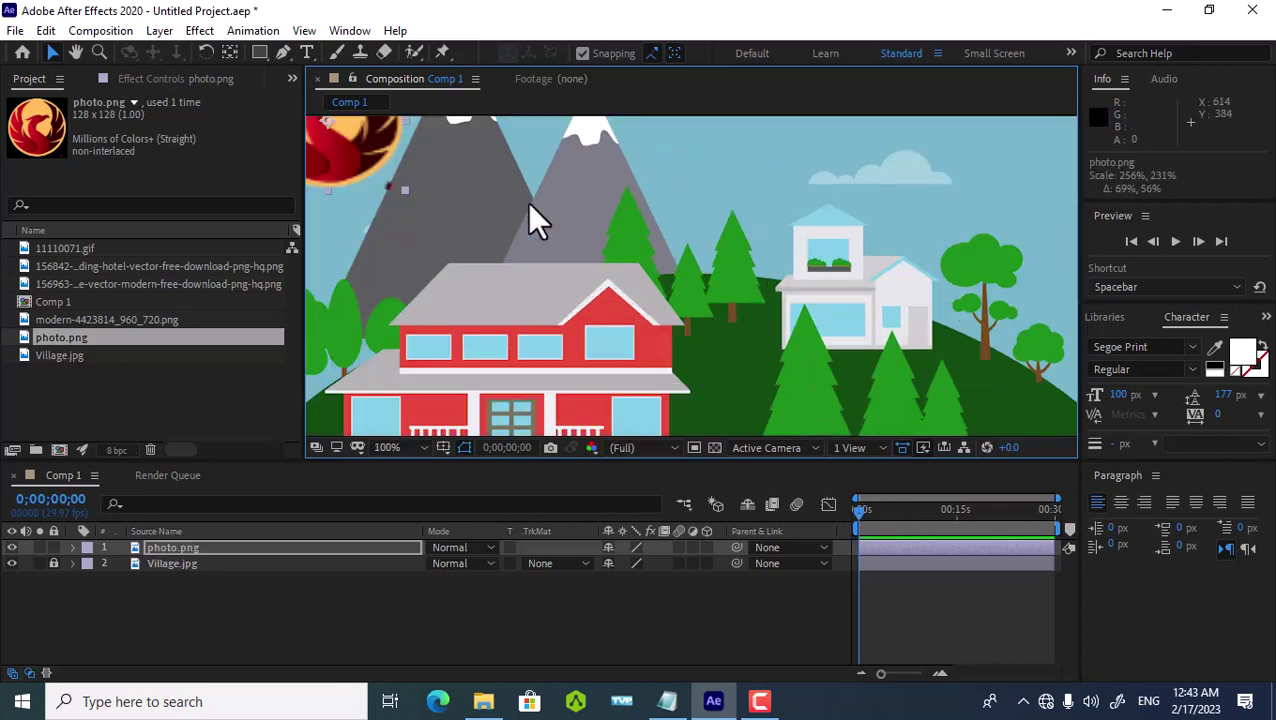
key("comma")
key("comma")
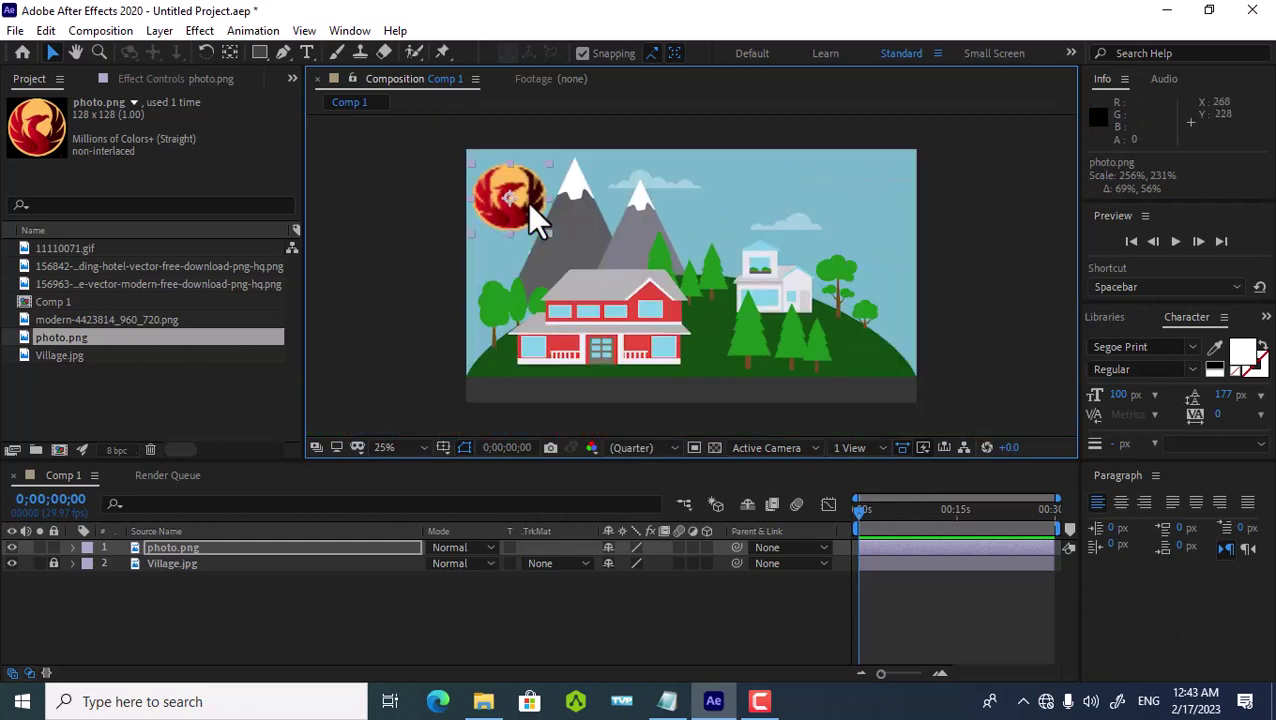
key("period")
key("comma")
Step: Shrink the sun slightly and nudge it up-left to position 176, 164
left_click_drag(547, 231, 540, 224)
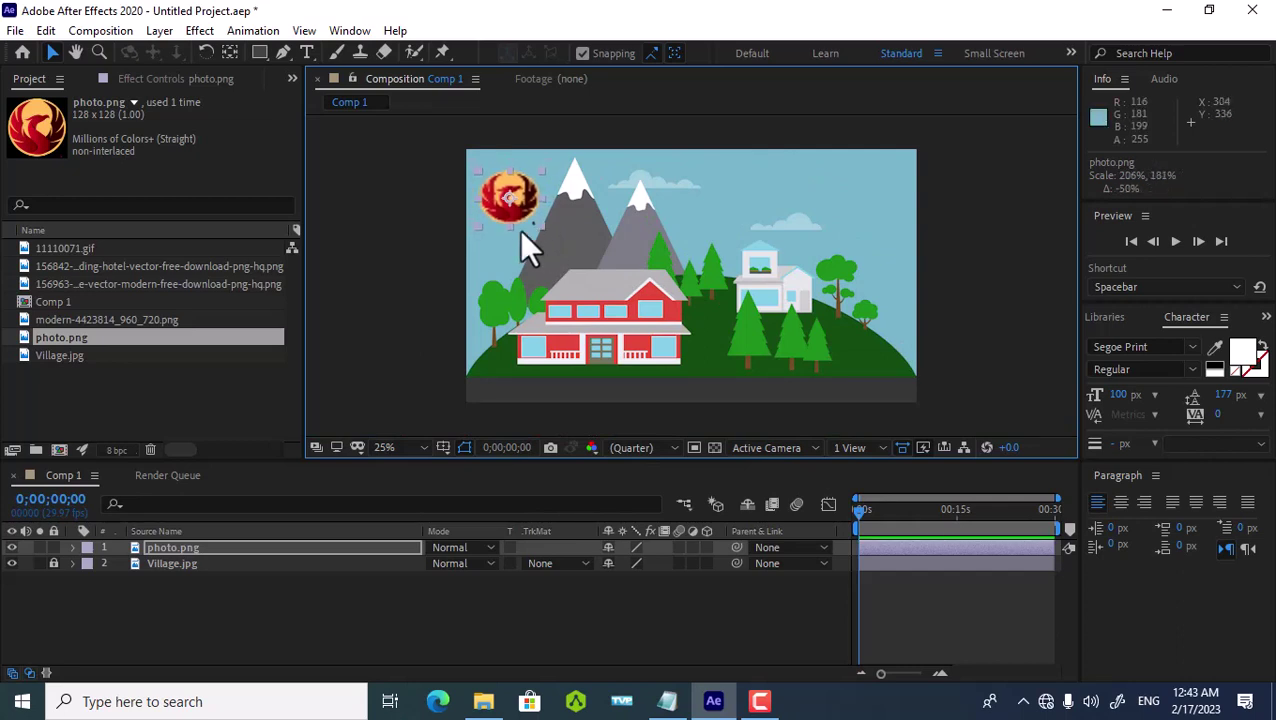
left_click(440, 253)
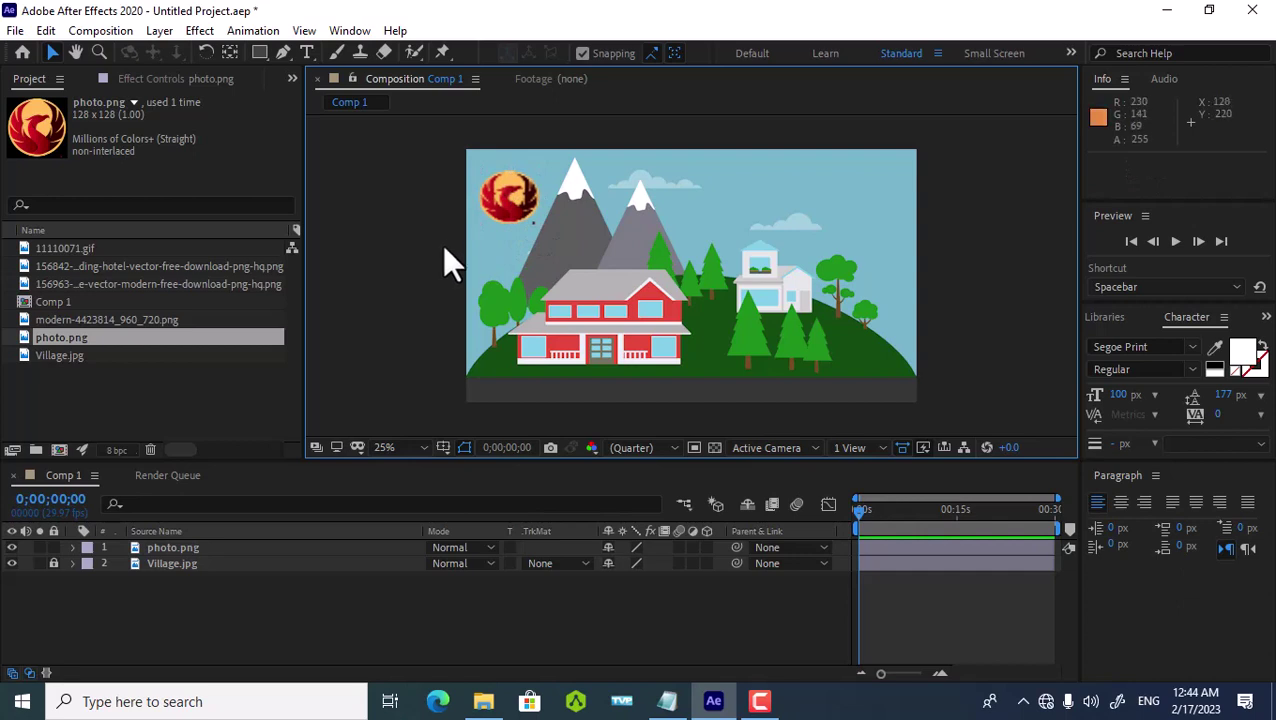
left_click_drag(498, 194, 500, 189)
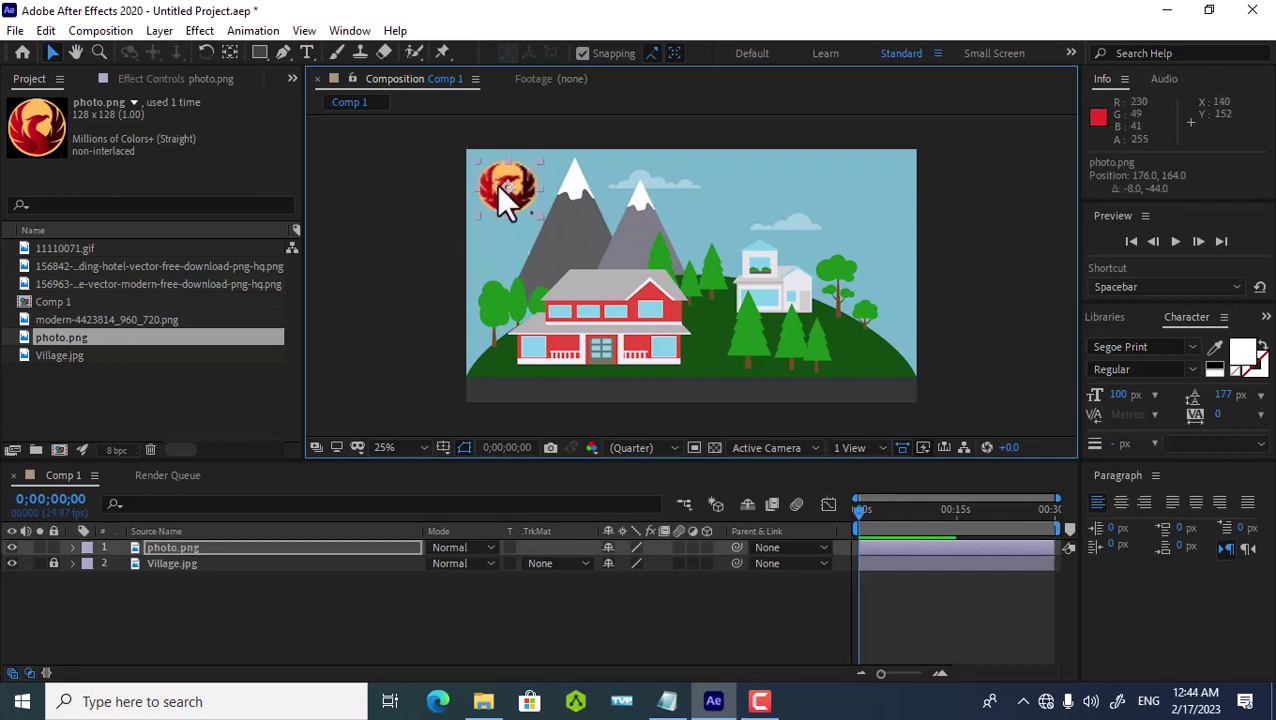
left_click(436, 244)
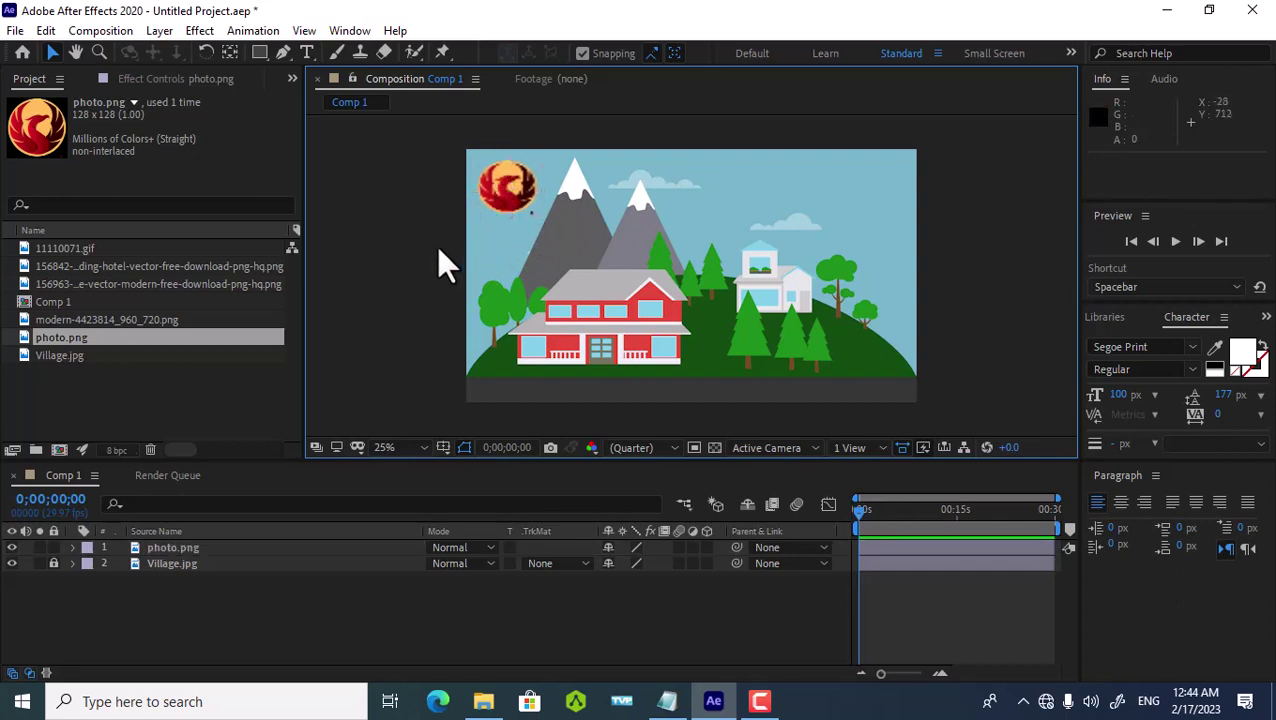
Step: Review the Village.jpg, photo.png, modern-4423814_960_720.png and house images' details in the Project panel
left_click(66, 355)
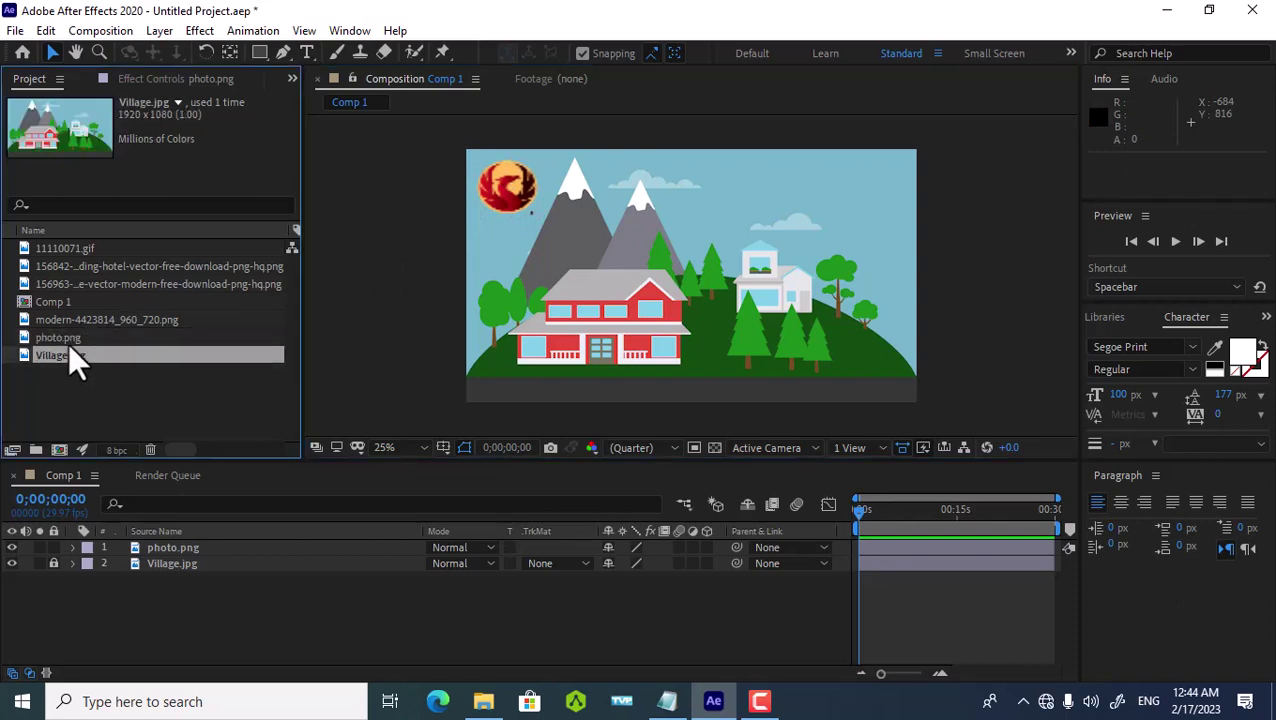
left_click(72, 336)
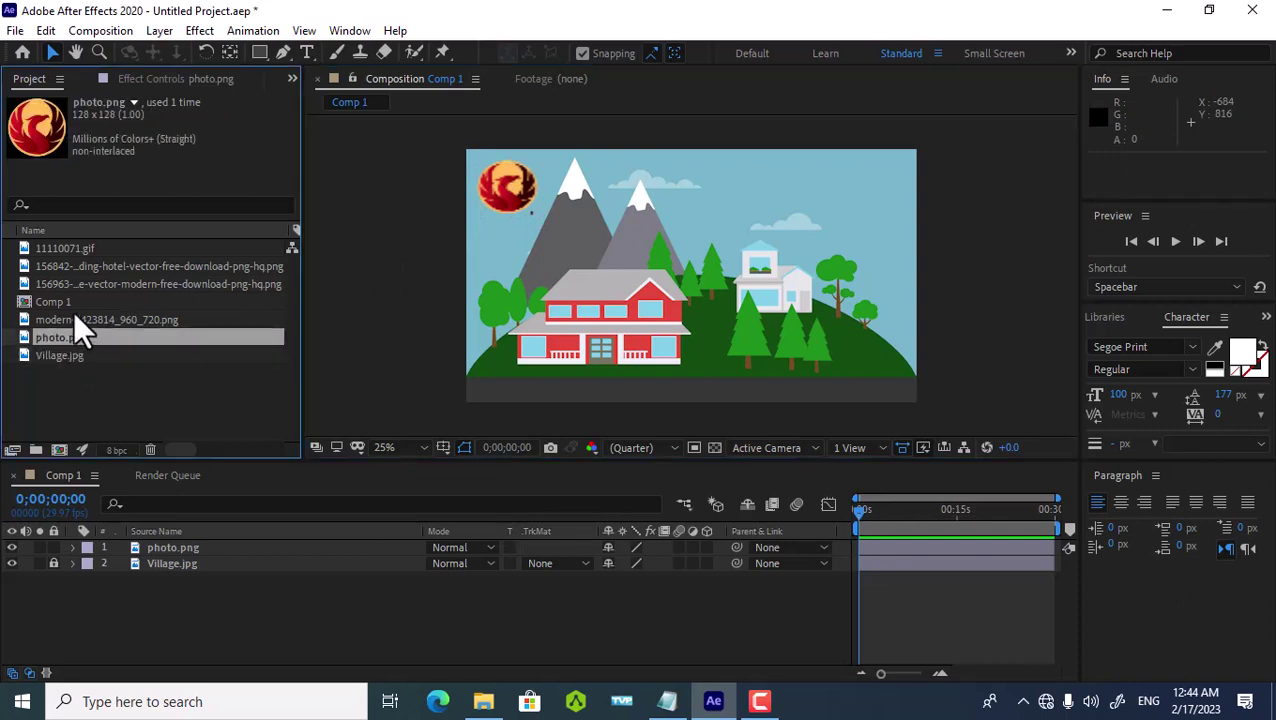
left_click(73, 311)
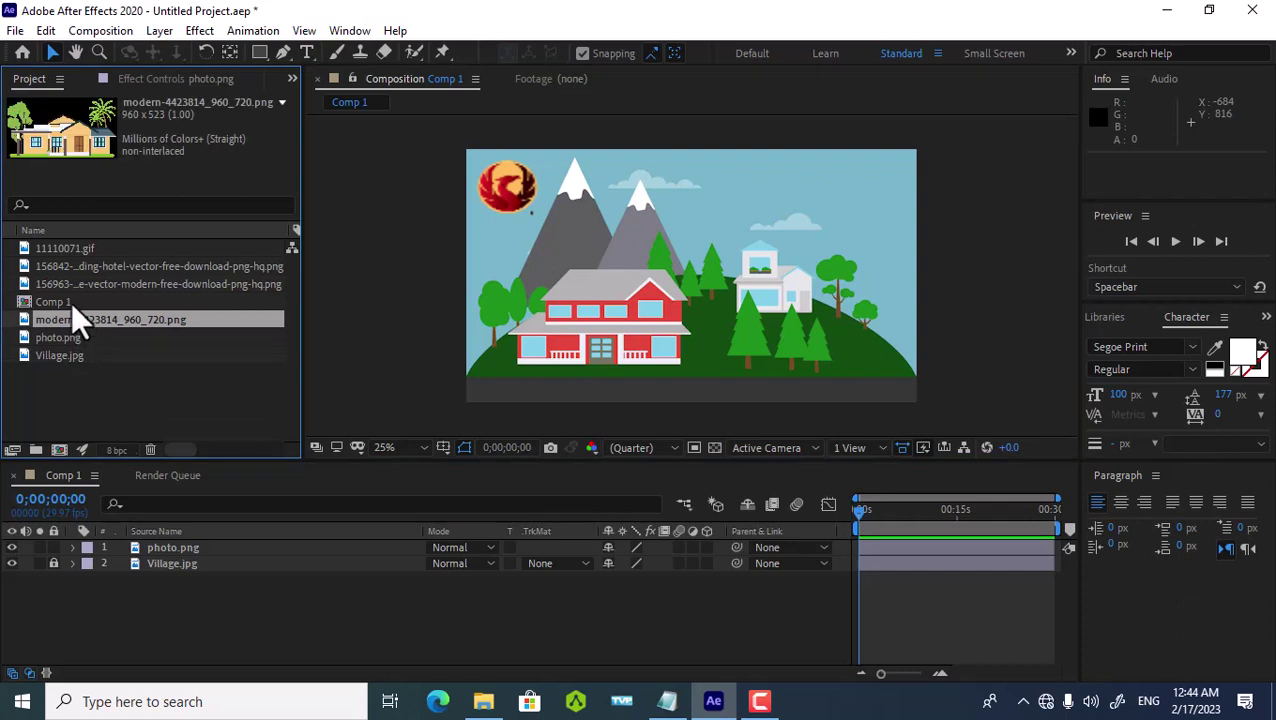
left_click(66, 283)
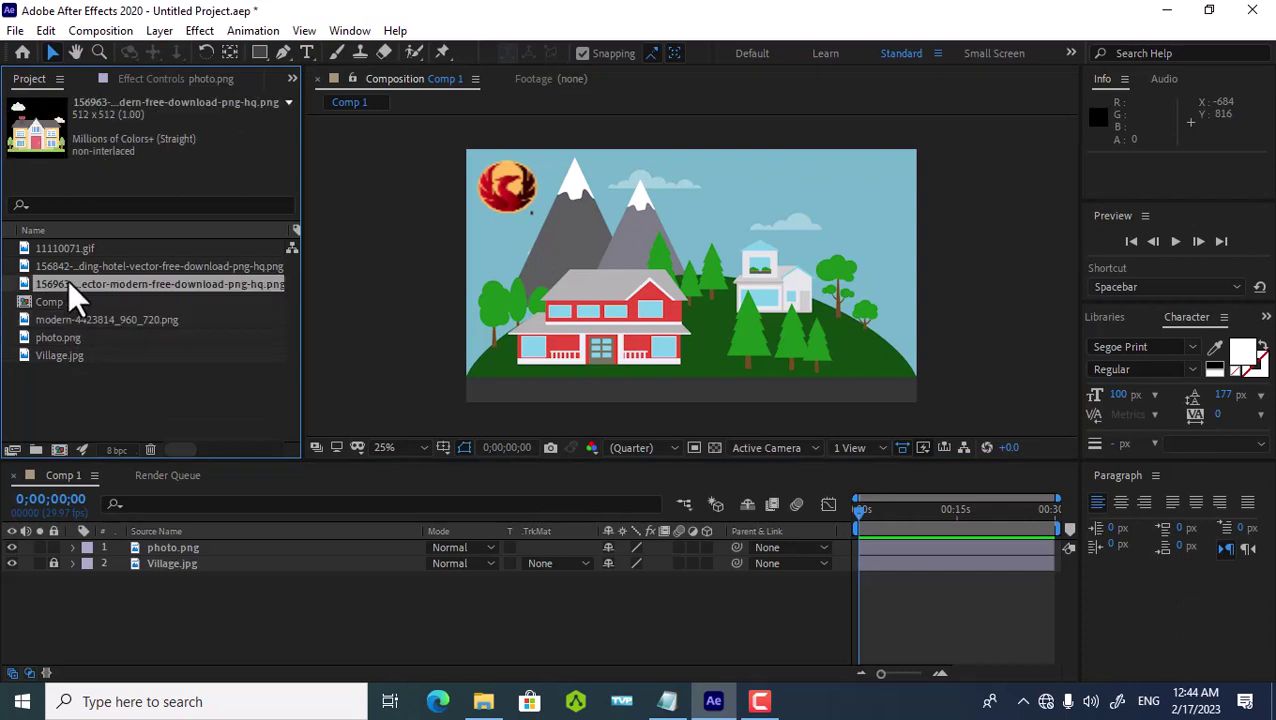
left_click(74, 266)
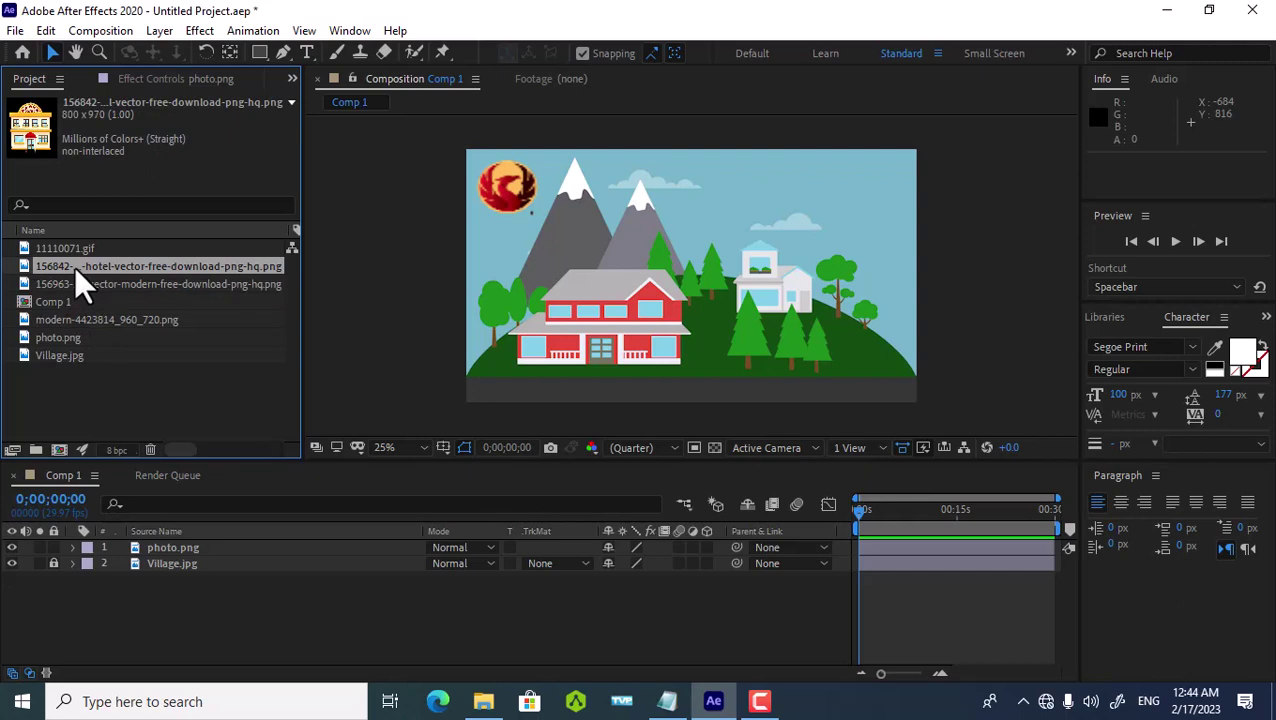
left_click(81, 248)
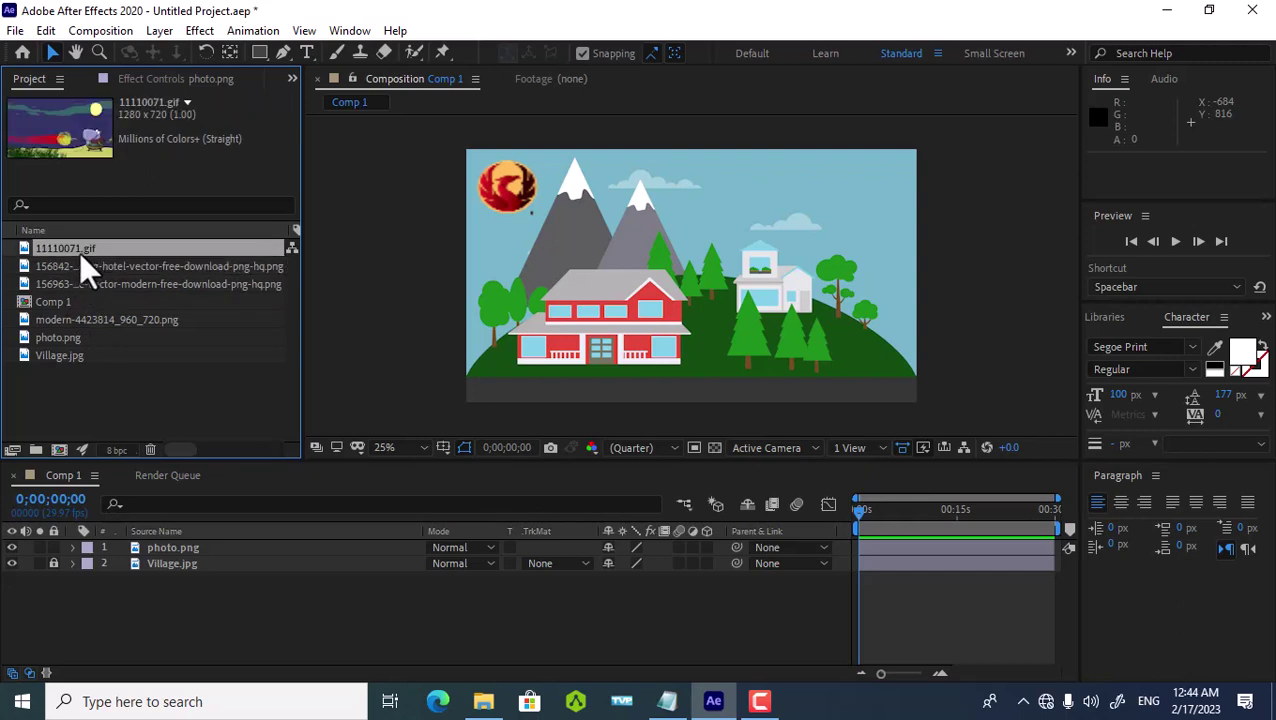
left_click(76, 266)
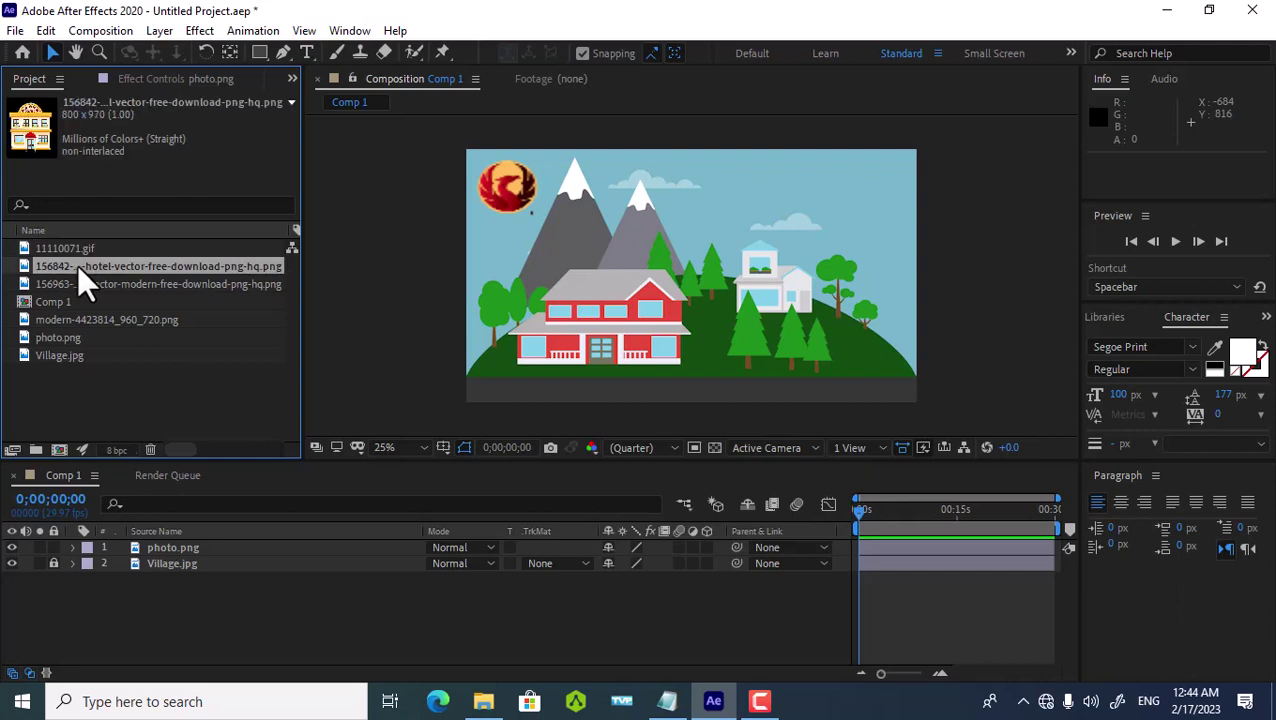
mouse_move(77, 266)
left_mouse_down()
mouse_move(325, 332)
mouse_move(404, 304)
mouse_move(872, 318)
mouse_move(882, 335)
left_mouse_up()
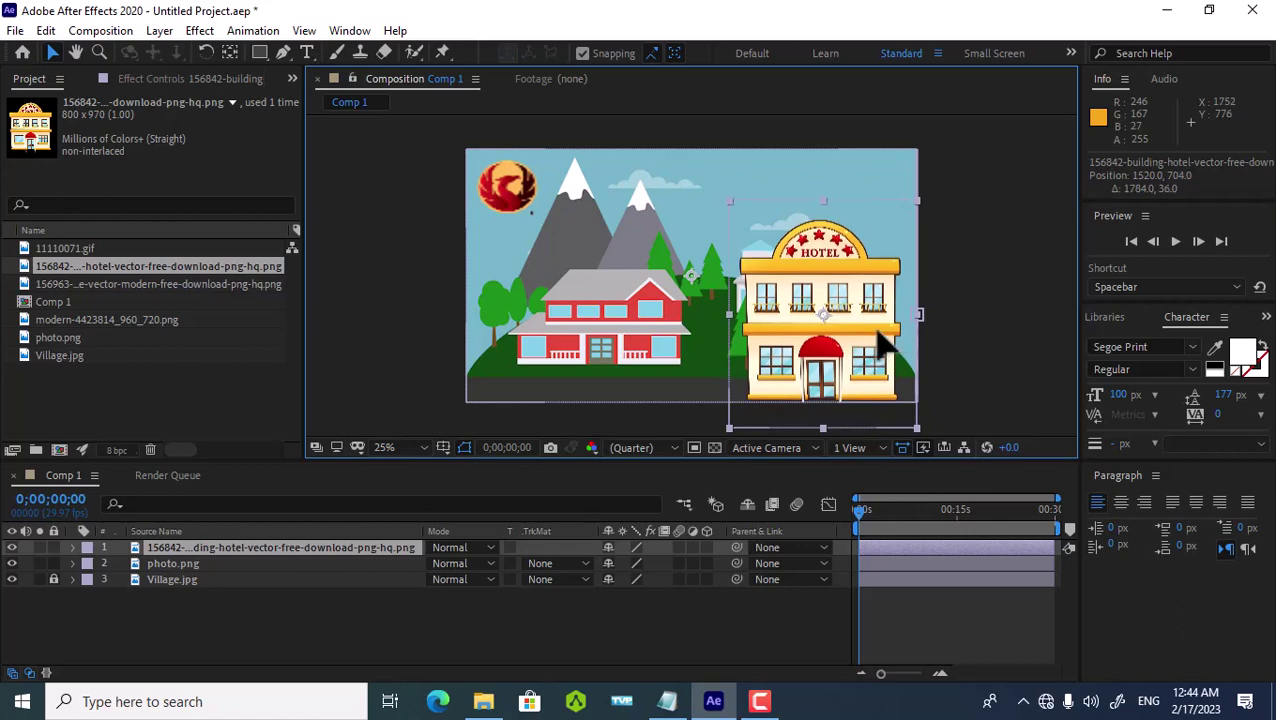
mouse_move(884, 341)
left_mouse_down()
mouse_move(869, 336)
mouse_move(883, 326)
mouse_move(832, 295)
mouse_move(852, 306)
left_mouse_up()
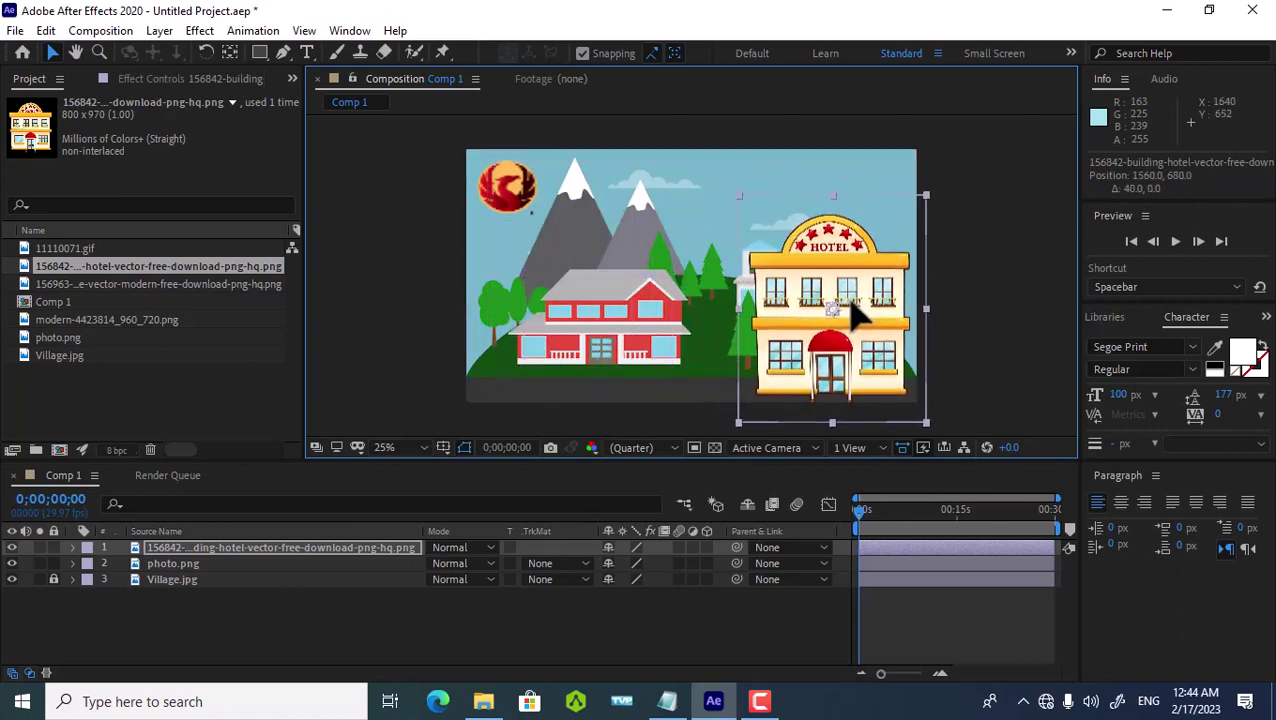
left_click_drag(852, 306, 814, 293)
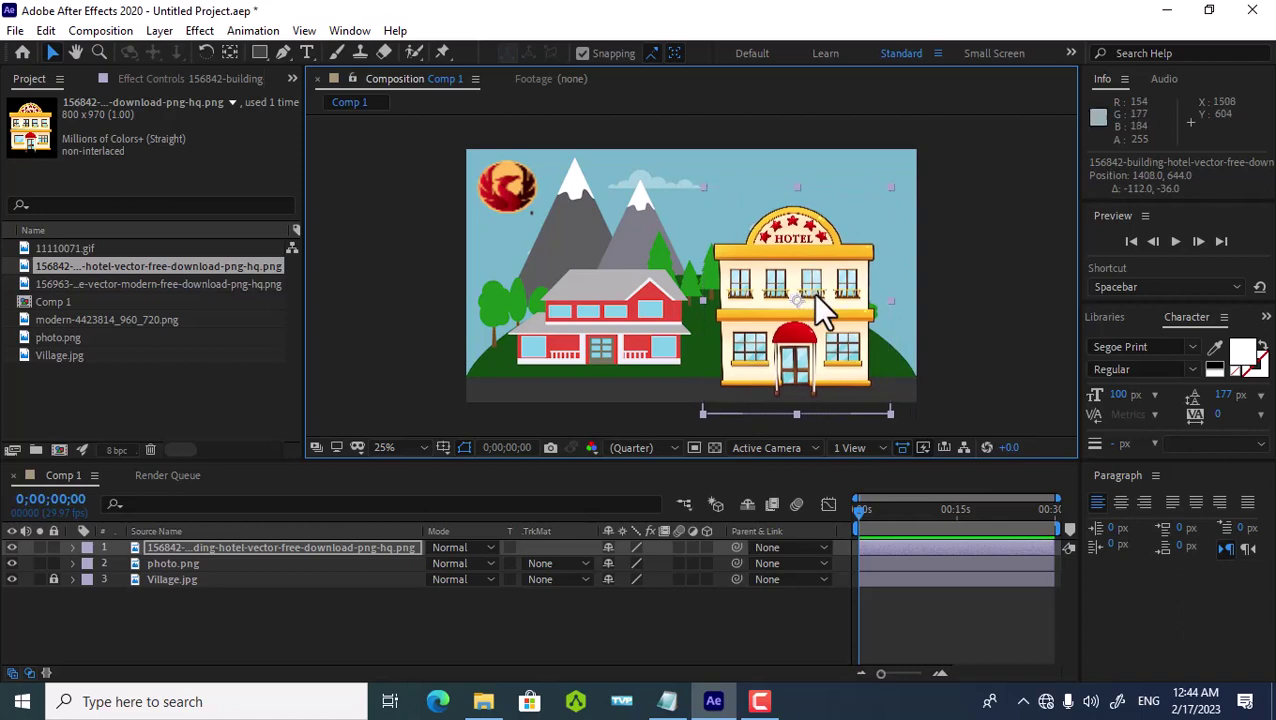
key("Delete")
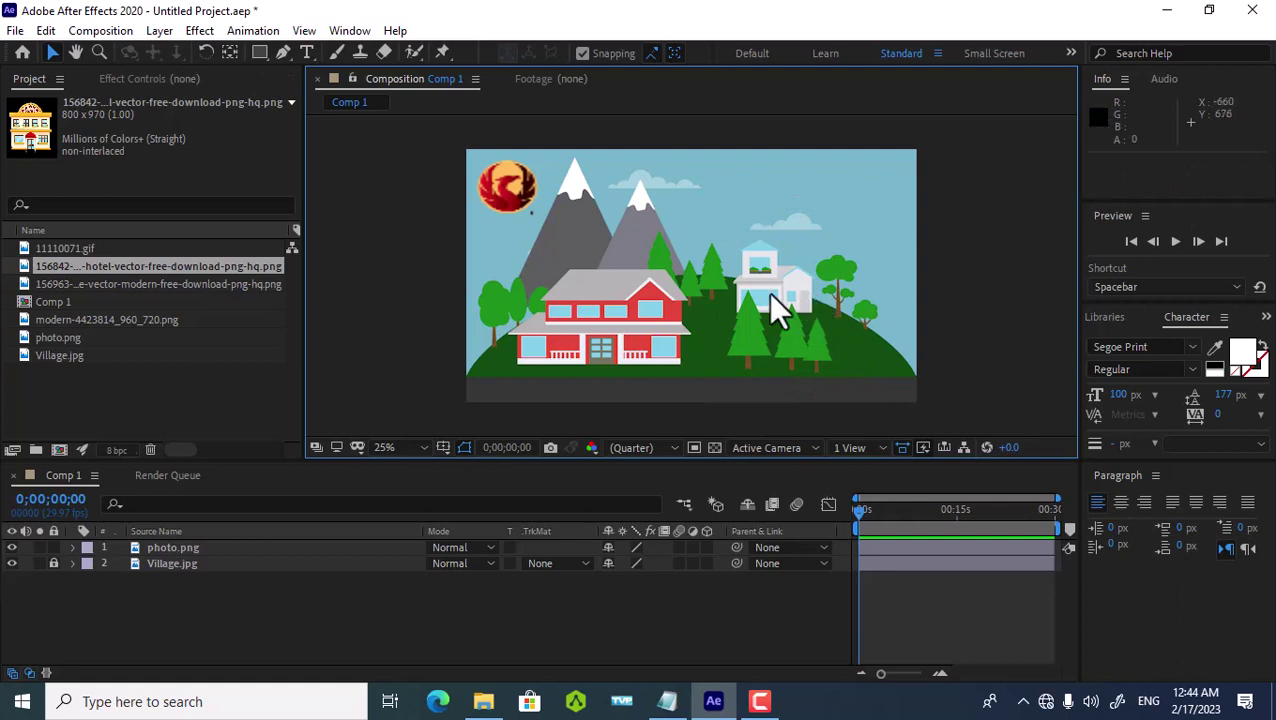
Step: Add the 156963 modern house image at the scene's lower right, scaled to about 120%
left_click(113, 282)
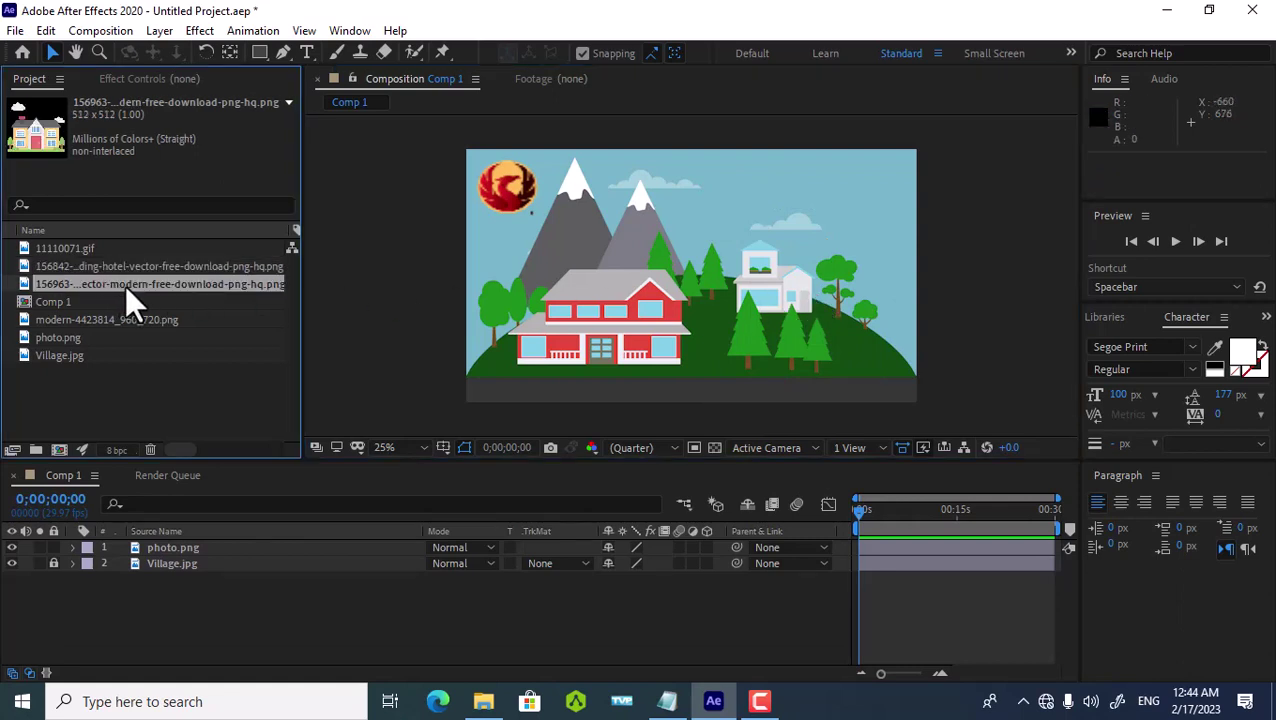
left_click_drag(125, 285, 801, 335)
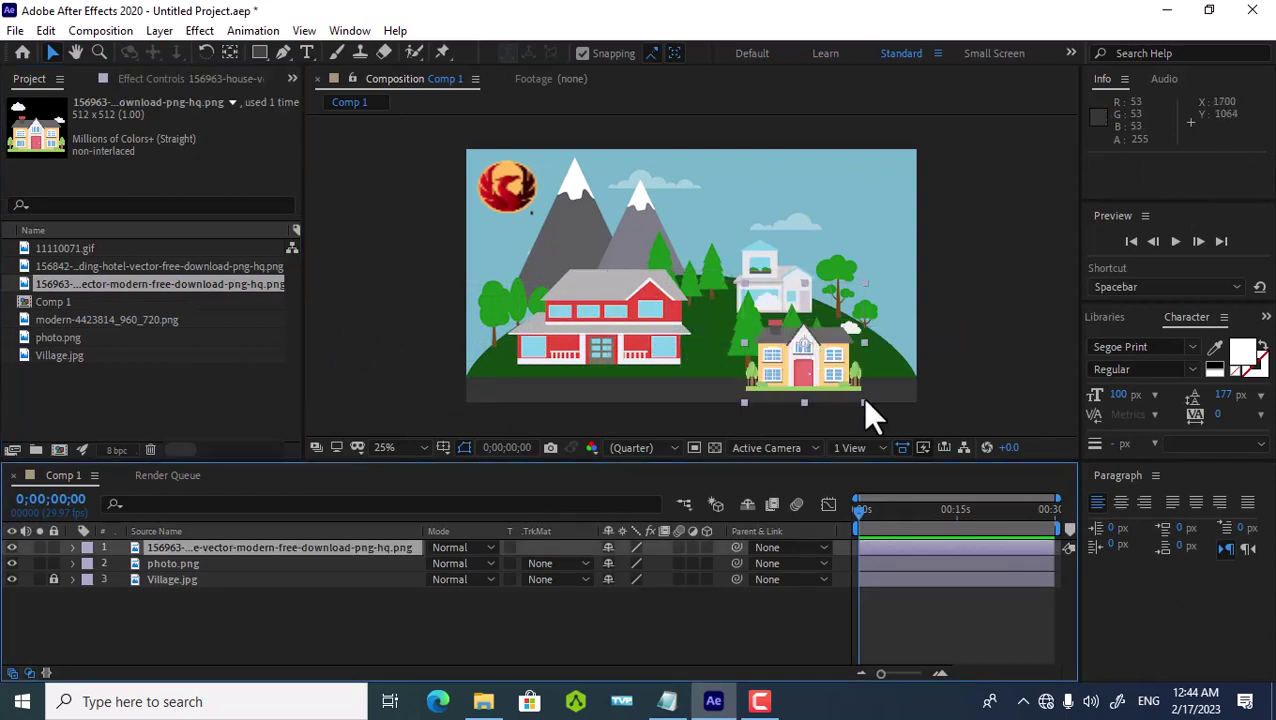
left_click_drag(863, 403, 897, 436)
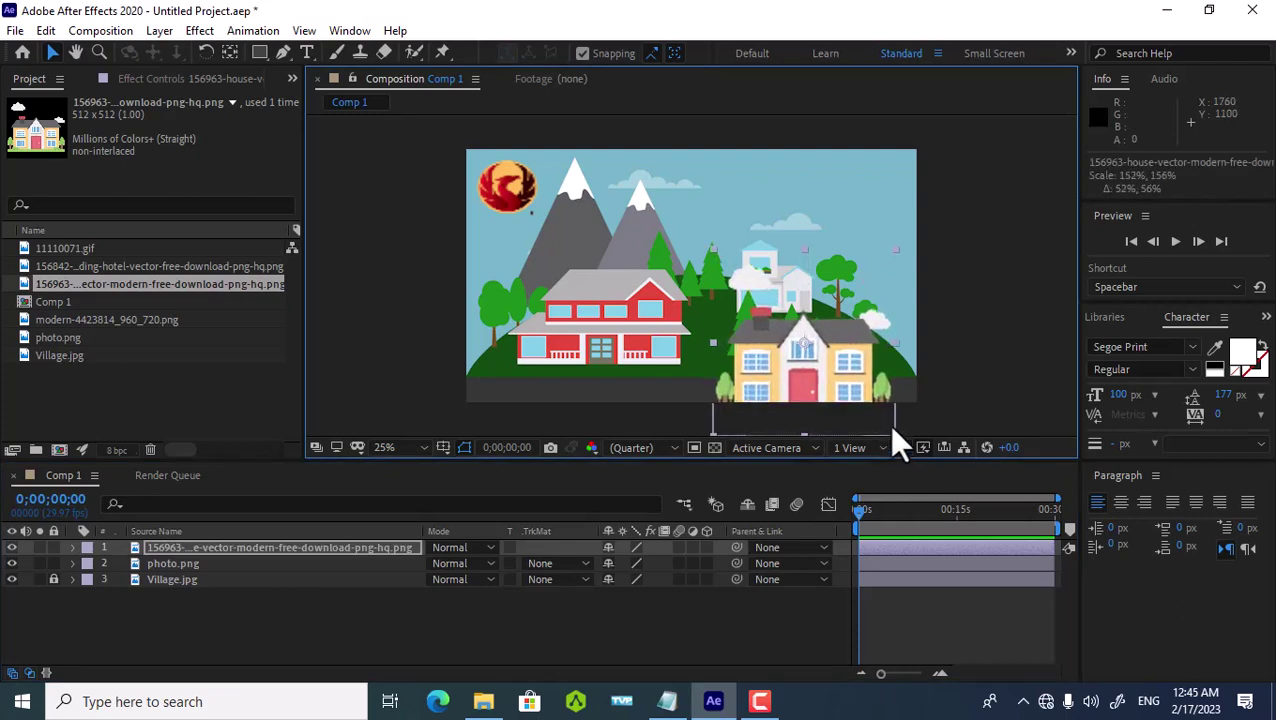
mouse_move(838, 382)
left_mouse_down()
mouse_move(860, 365)
mouse_move(849, 352)
left_mouse_up()
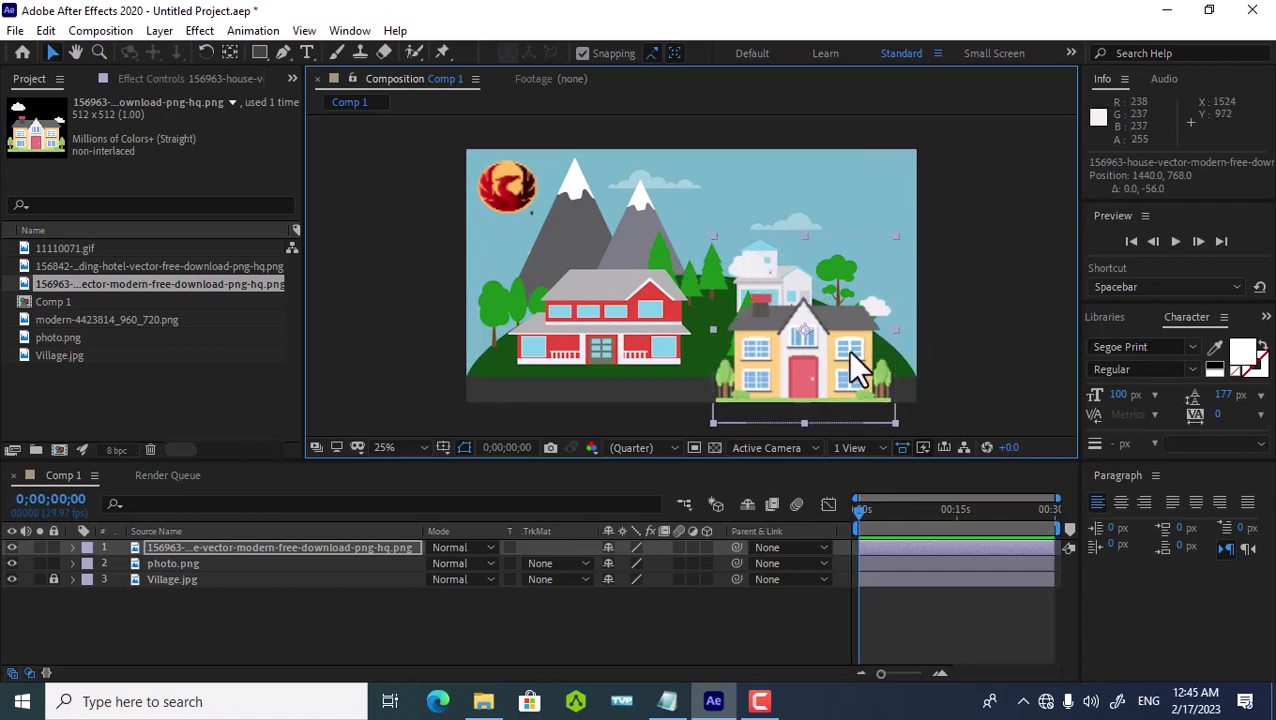
left_click(421, 360)
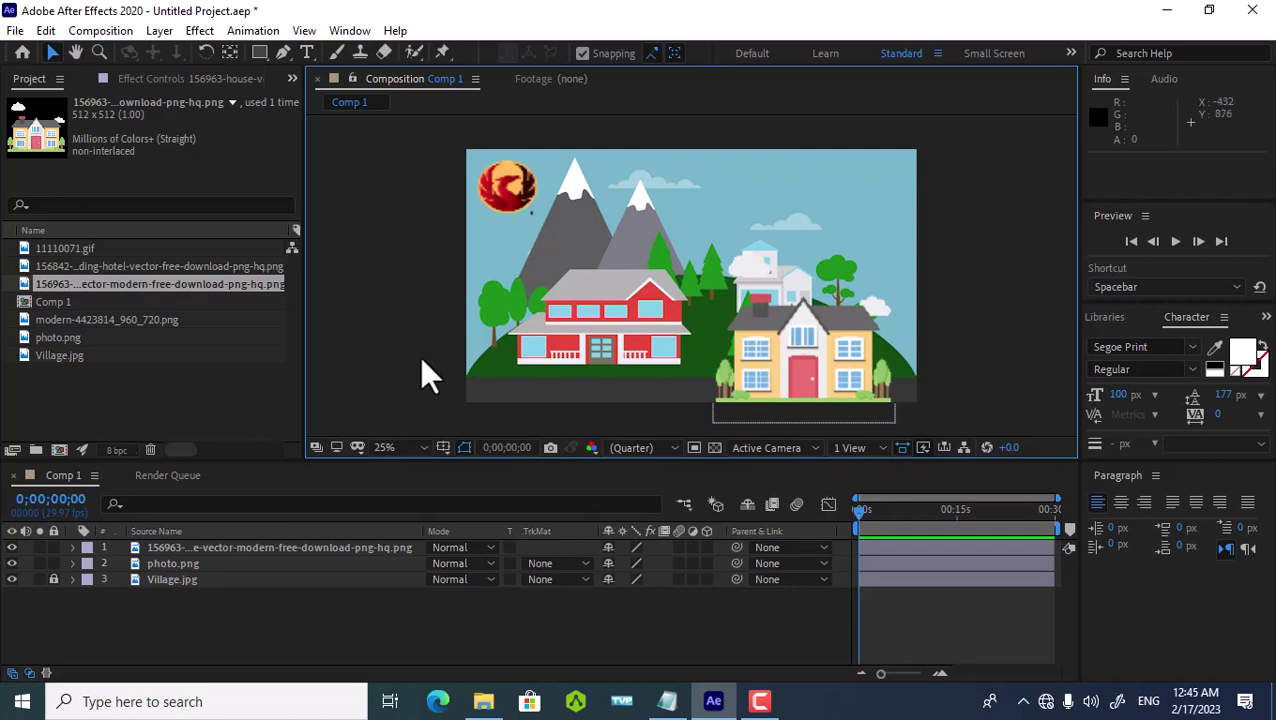
Step: Create a text layer in the upper-right sky and type 'SIMORGH SHAHR'
left_click(303, 54)
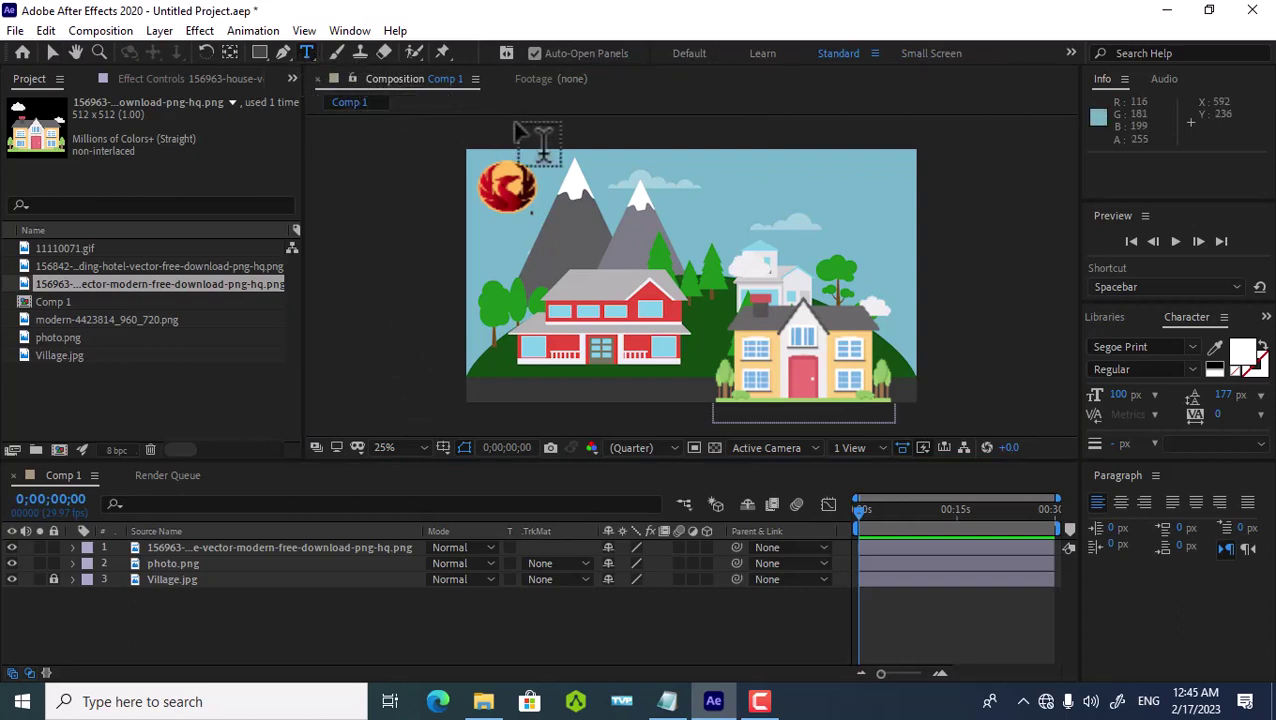
left_click(695, 174)
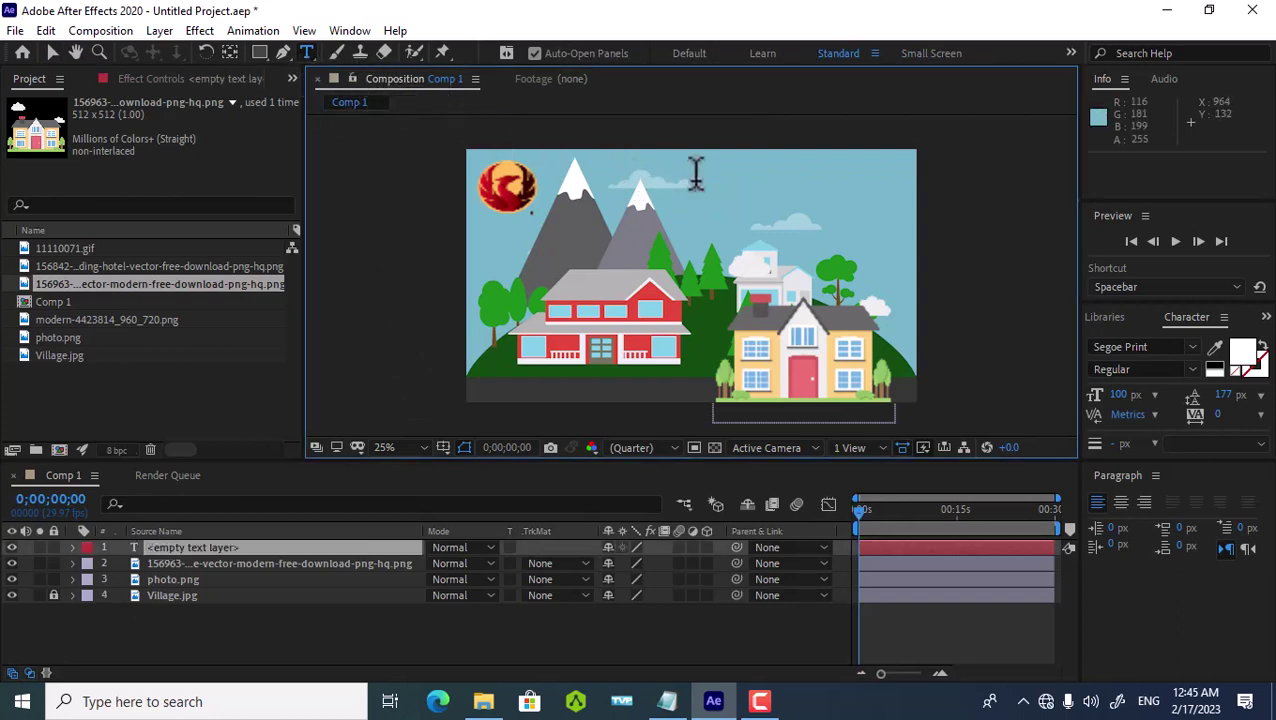
type("s")
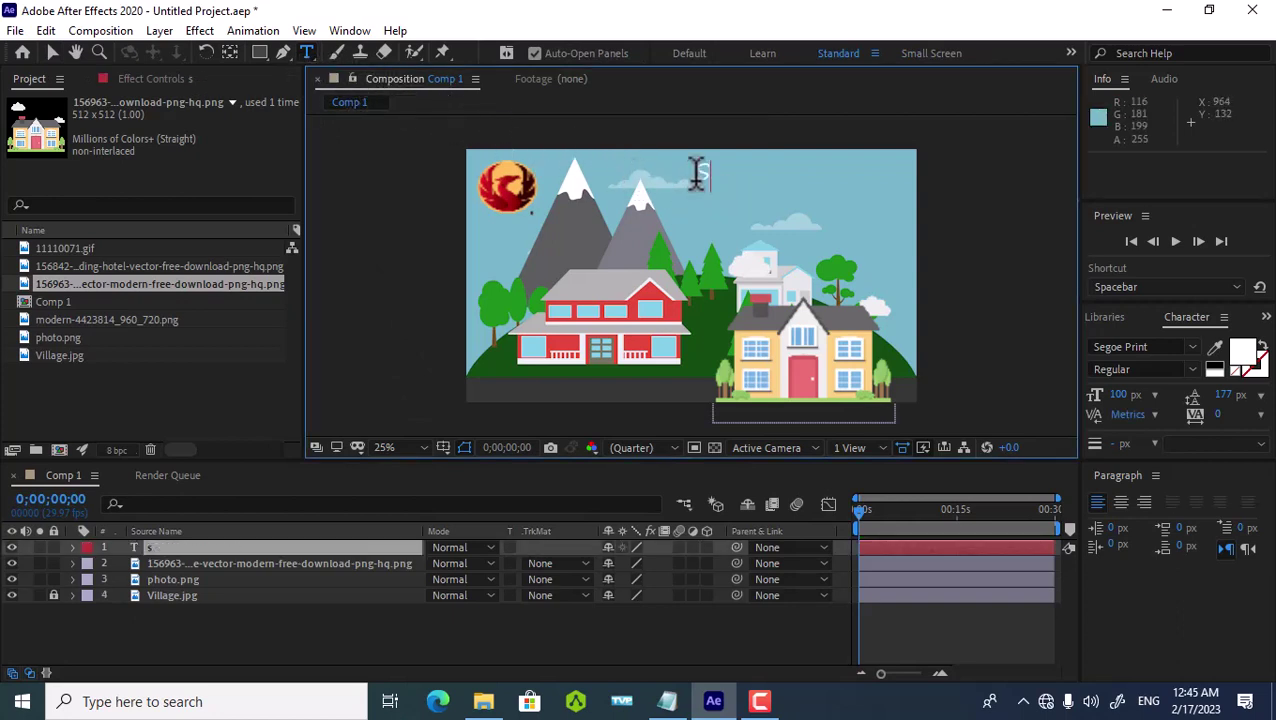
type("i")
type("m")
type("o")
type("rgh")
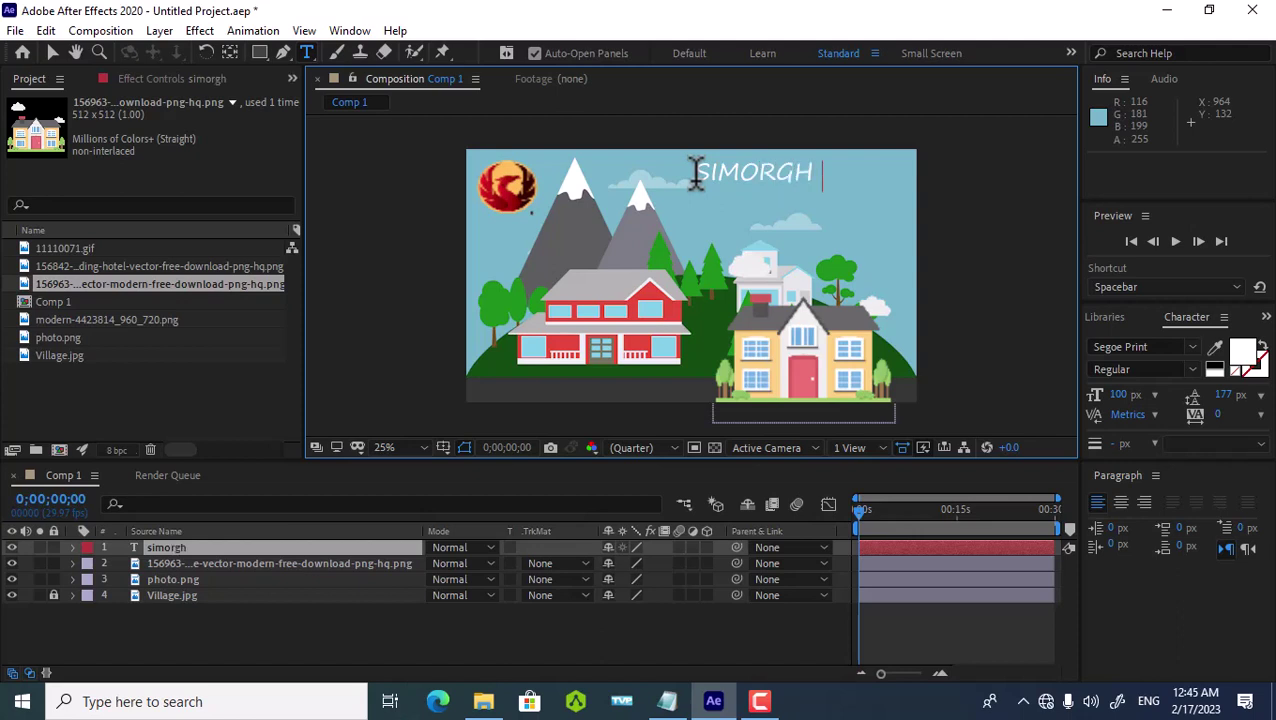
type(" sh")
type("ah")
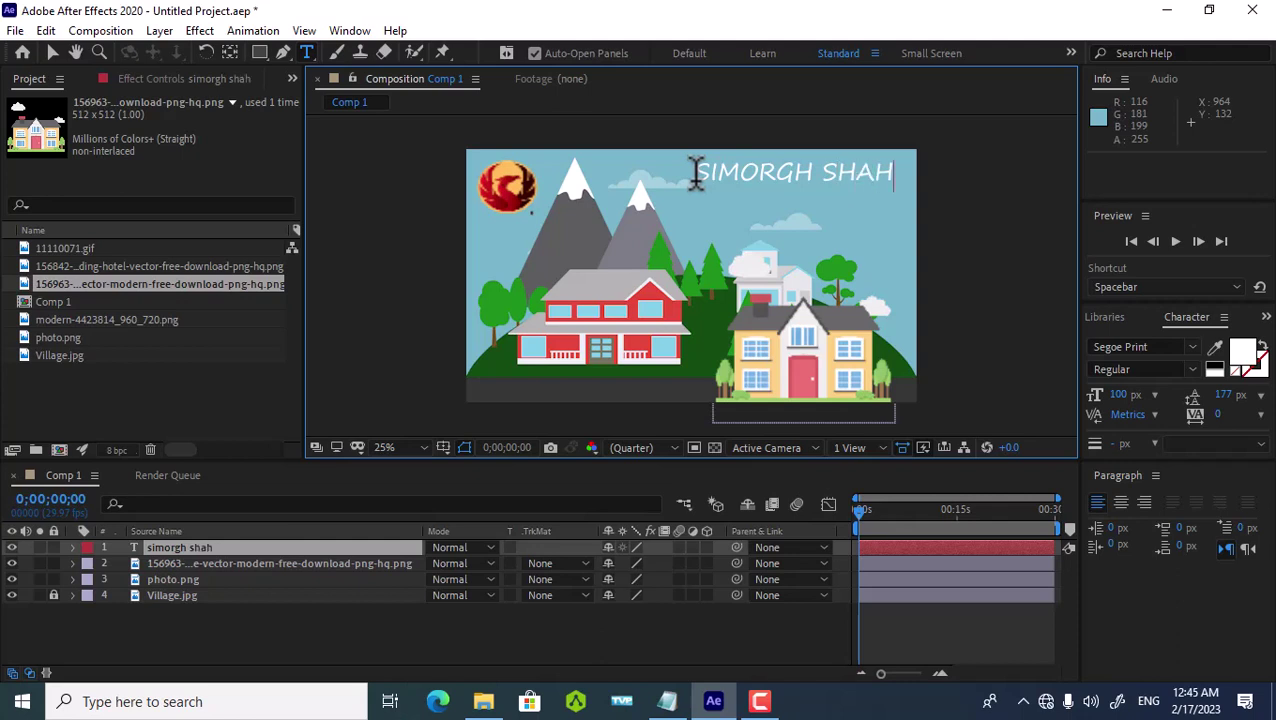
type("r")
Step: Make the SIMORGH SHAHR title bold
double_click(699, 174)
left_click(699, 174)
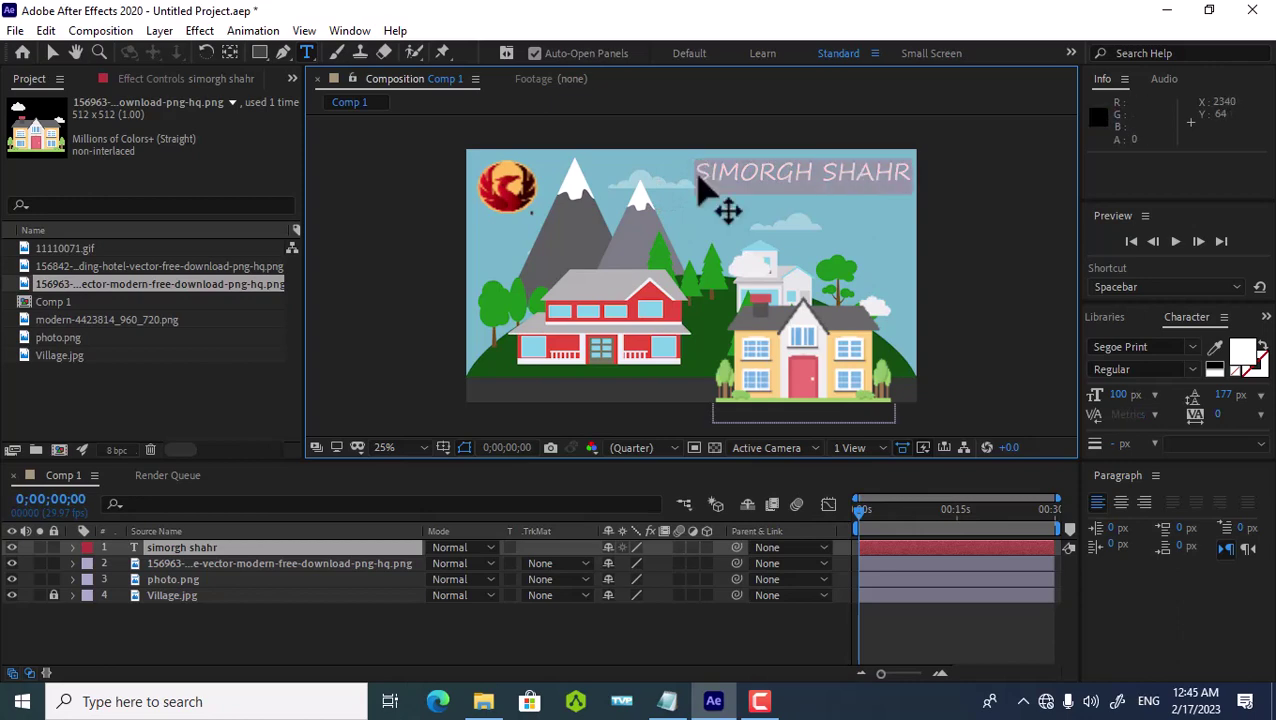
left_click(1191, 370)
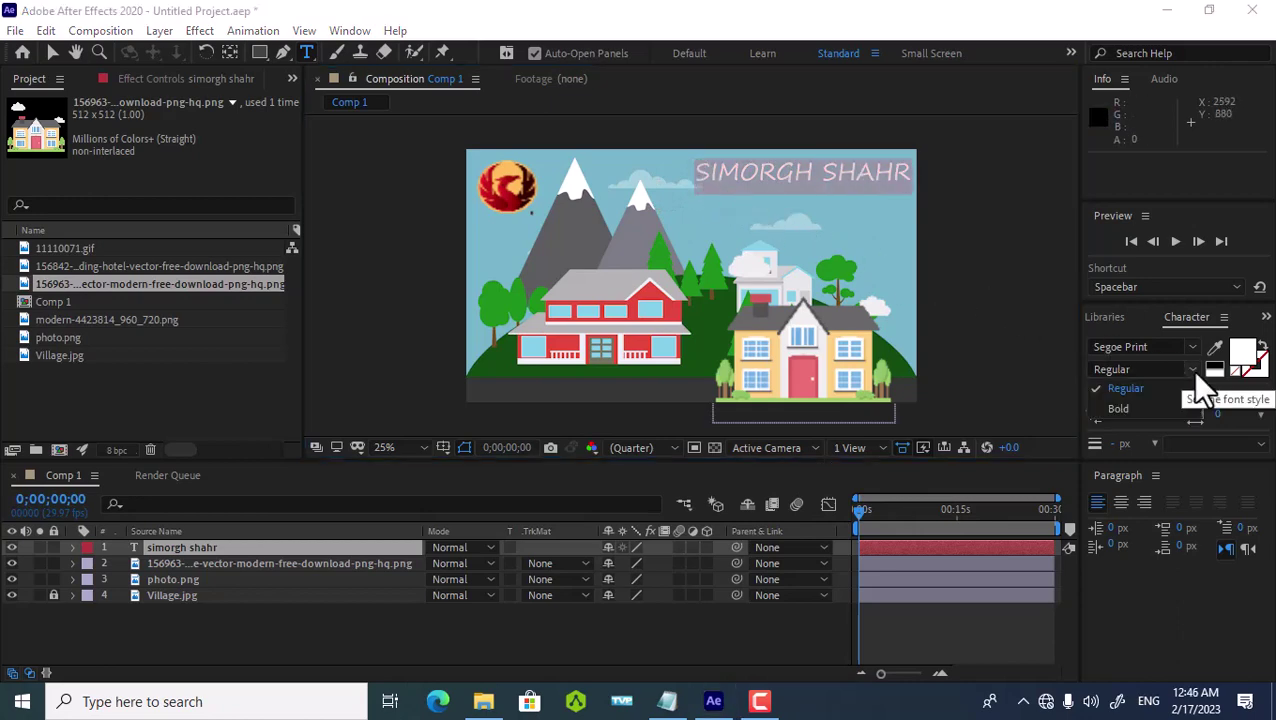
left_click(1163, 405)
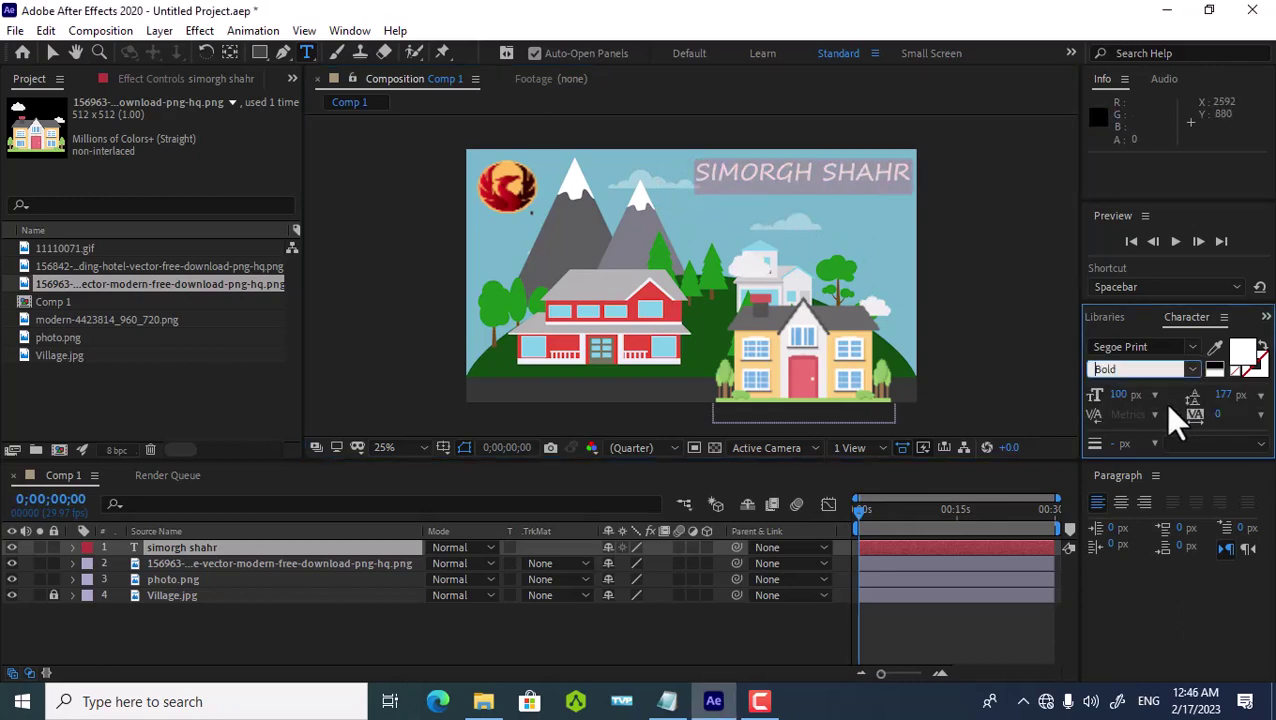
left_click(1052, 235)
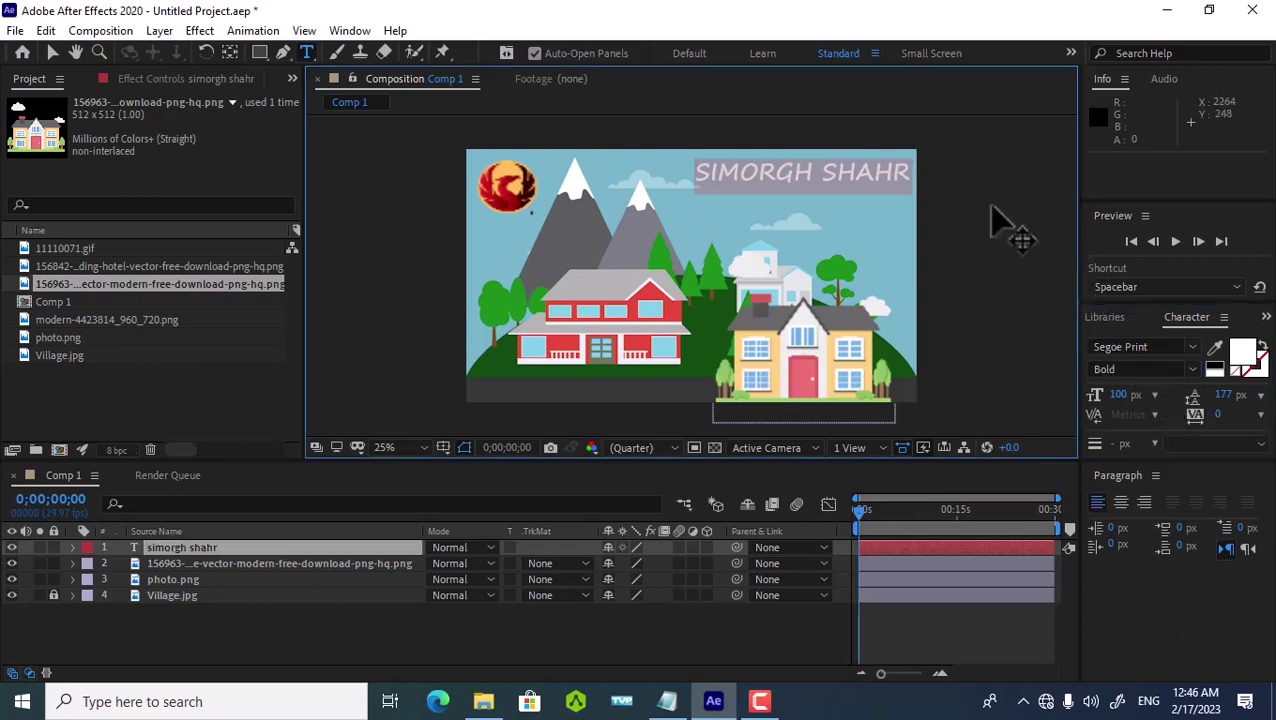
Step: Move the title slightly left and down, to about 888, 196
left_click(47, 52)
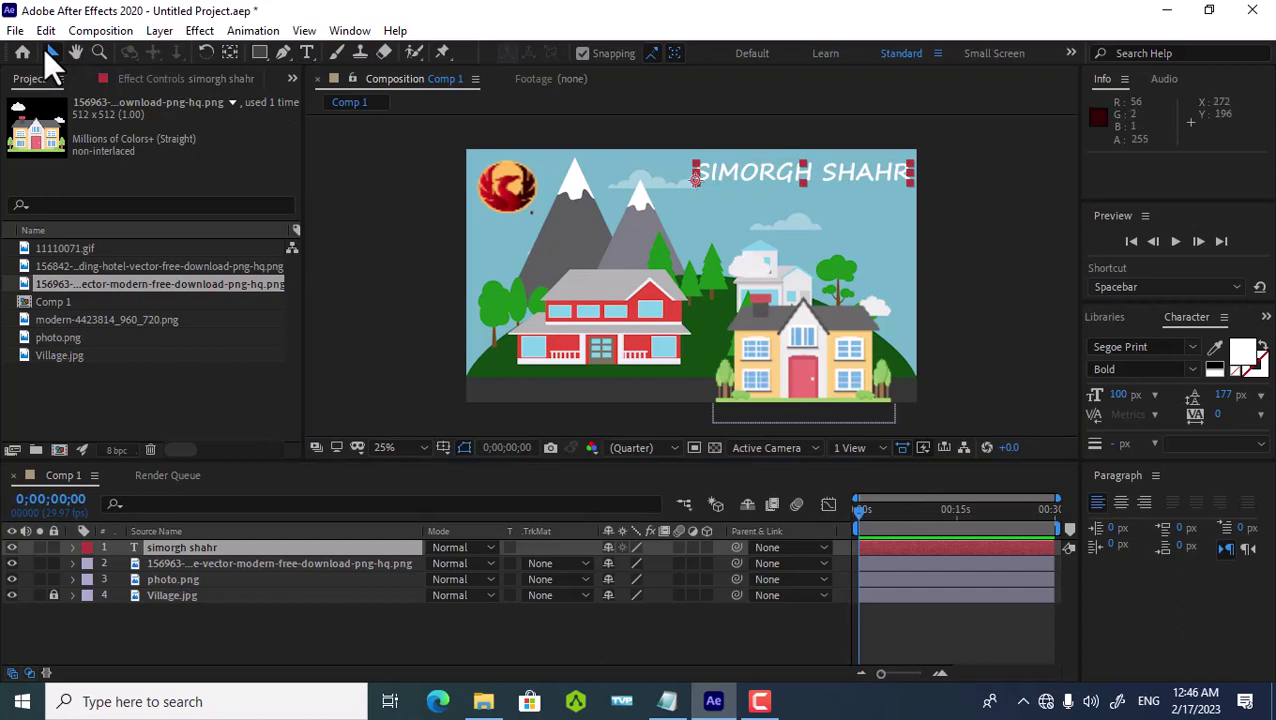
mouse_move(737, 176)
left_mouse_down()
mouse_move(735, 219)
mouse_move(716, 202)
left_mouse_up()
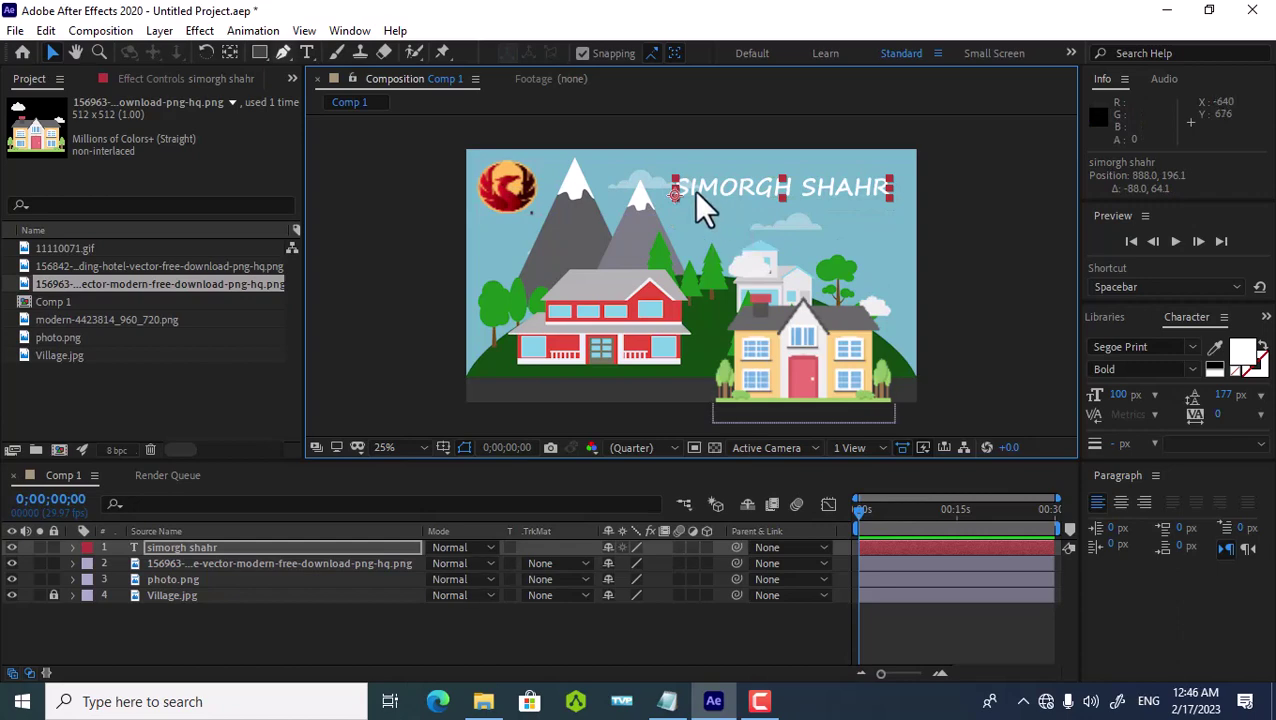
left_click(350, 31)
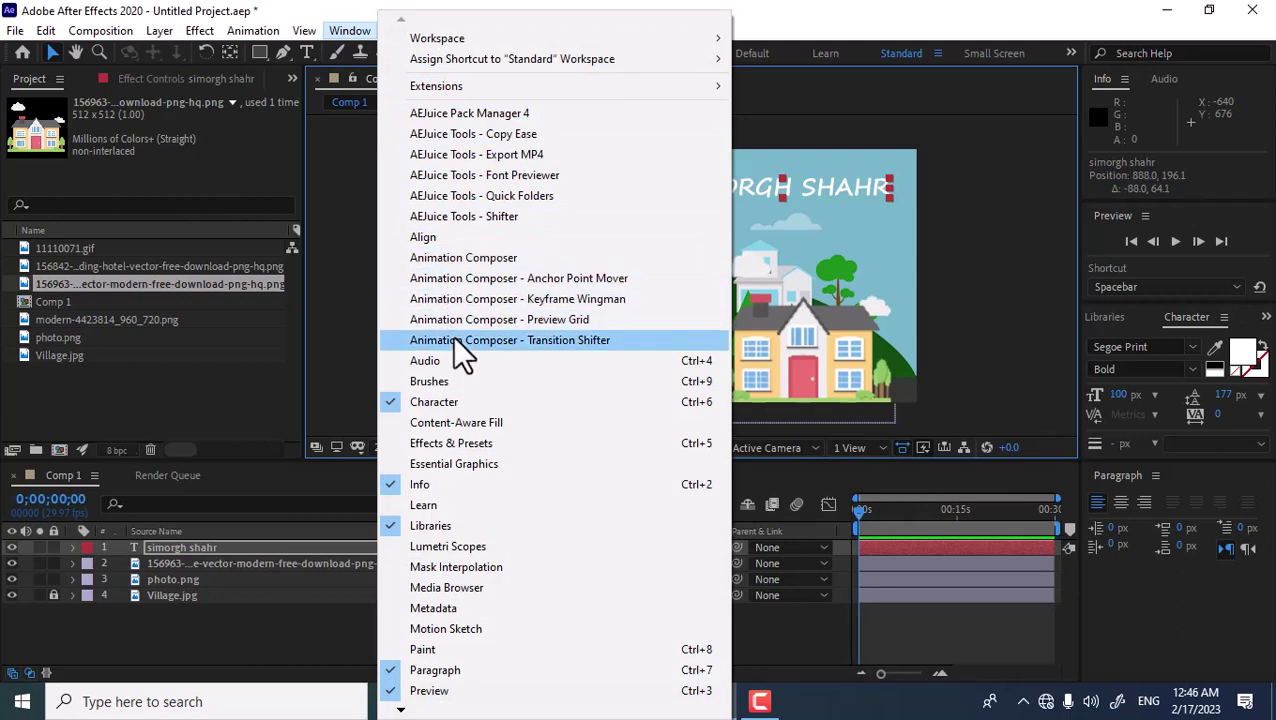
Step: In Animation Composer, browse to Text > Animate Words > Decode & Position & Scale > Flickering presets
key("Up")
key("Up")
key("Up")
key("Up")
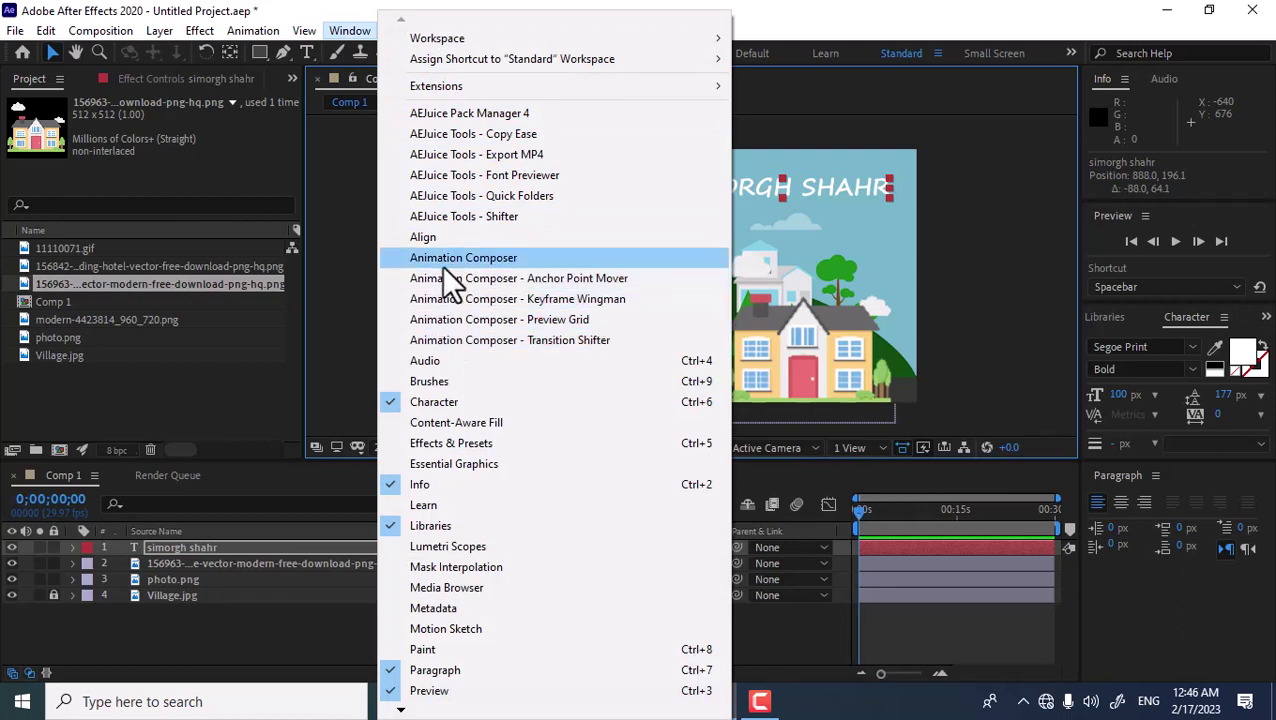
left_click(442, 259)
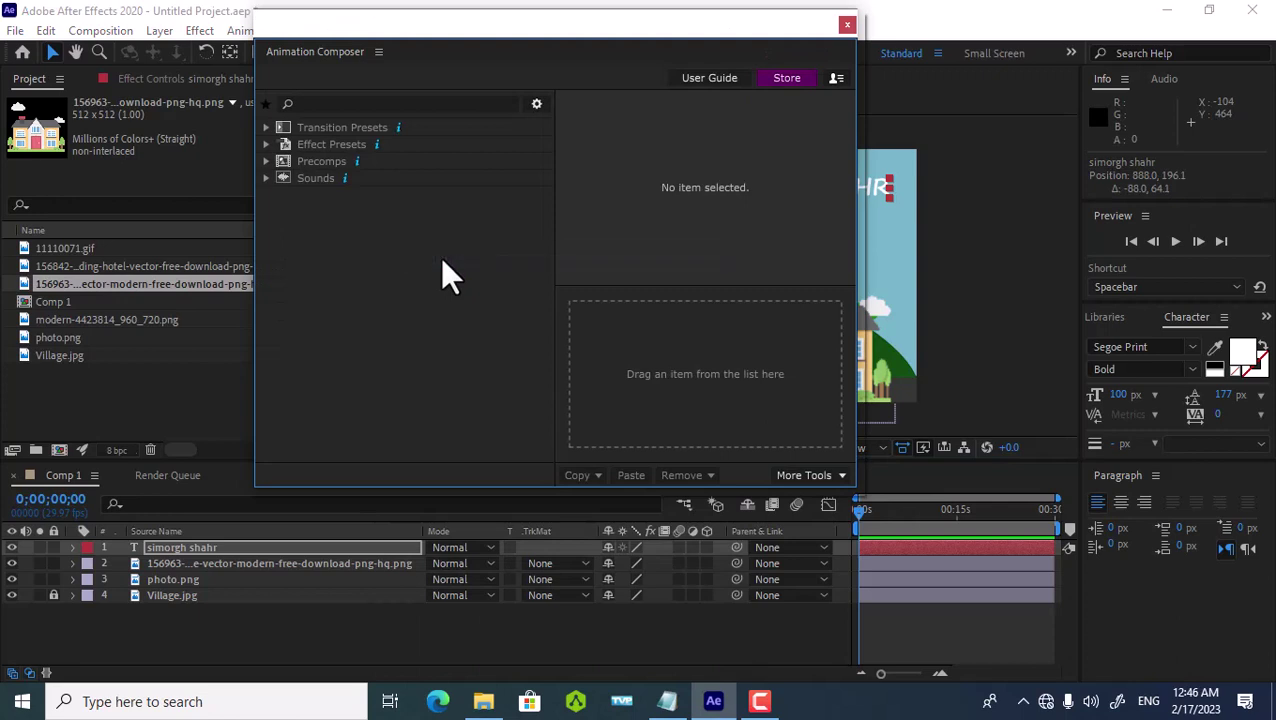
left_click(267, 128)
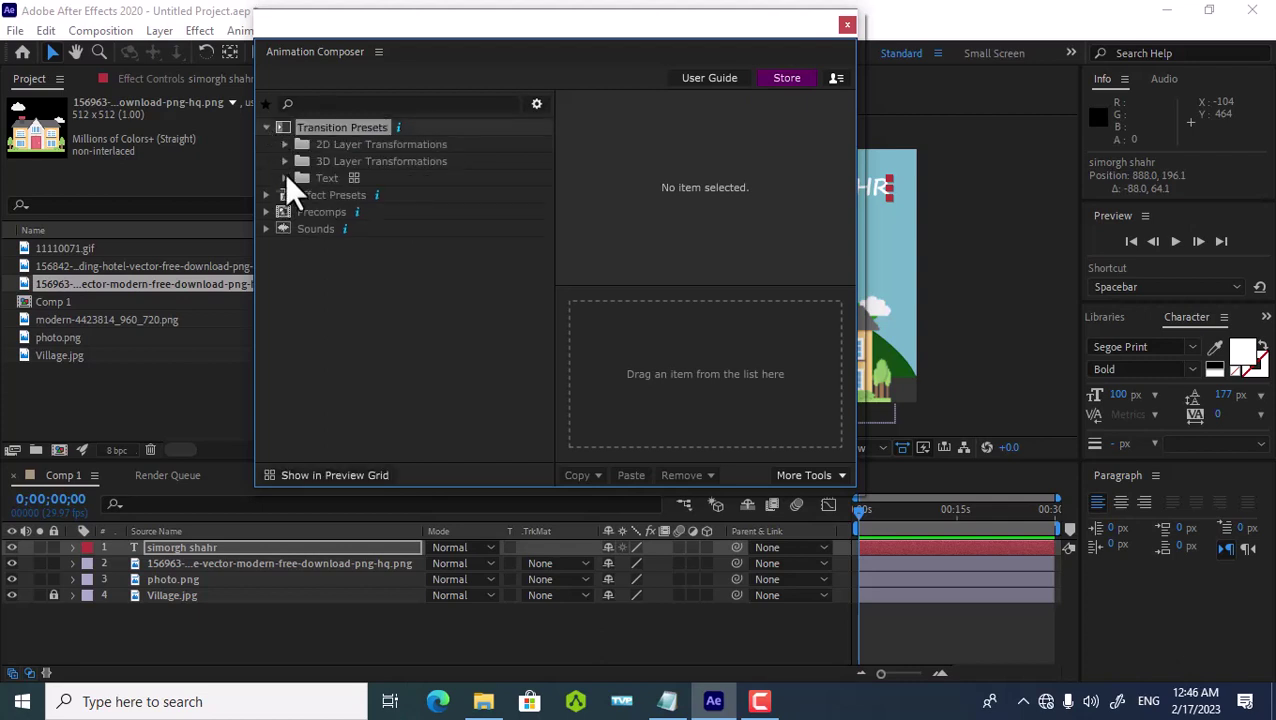
left_click(284, 177)
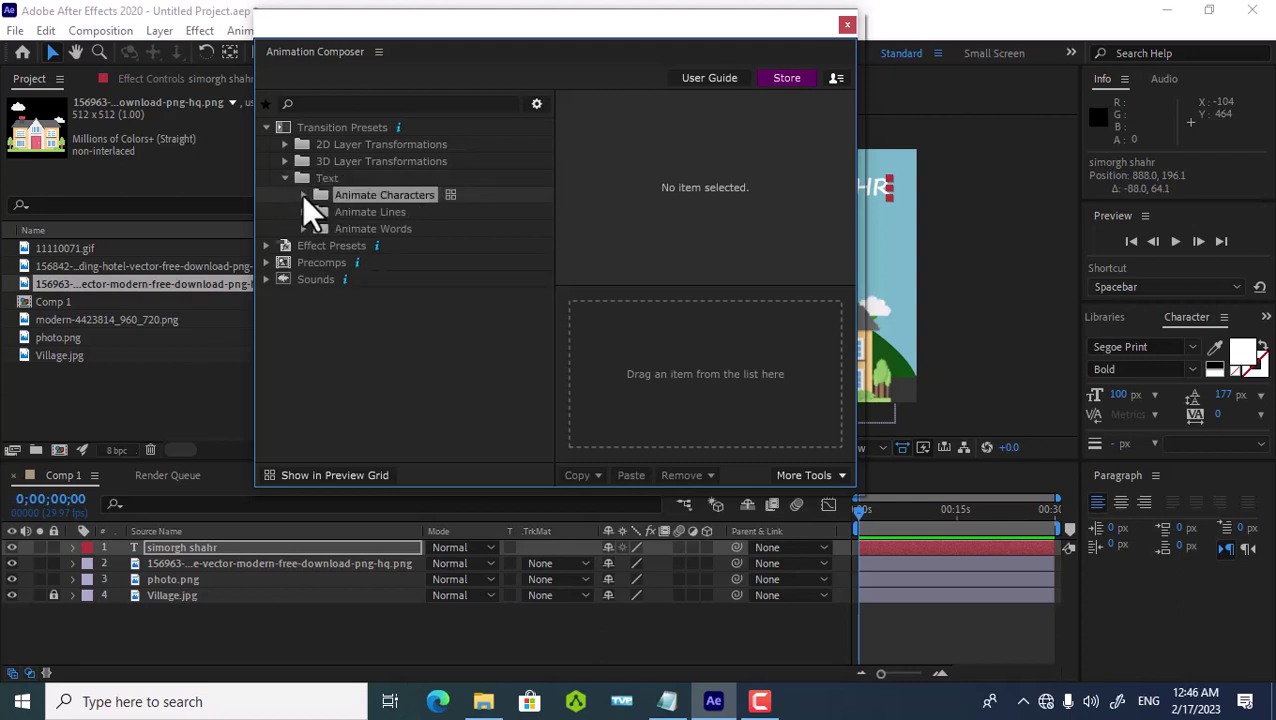
left_click(303, 194)
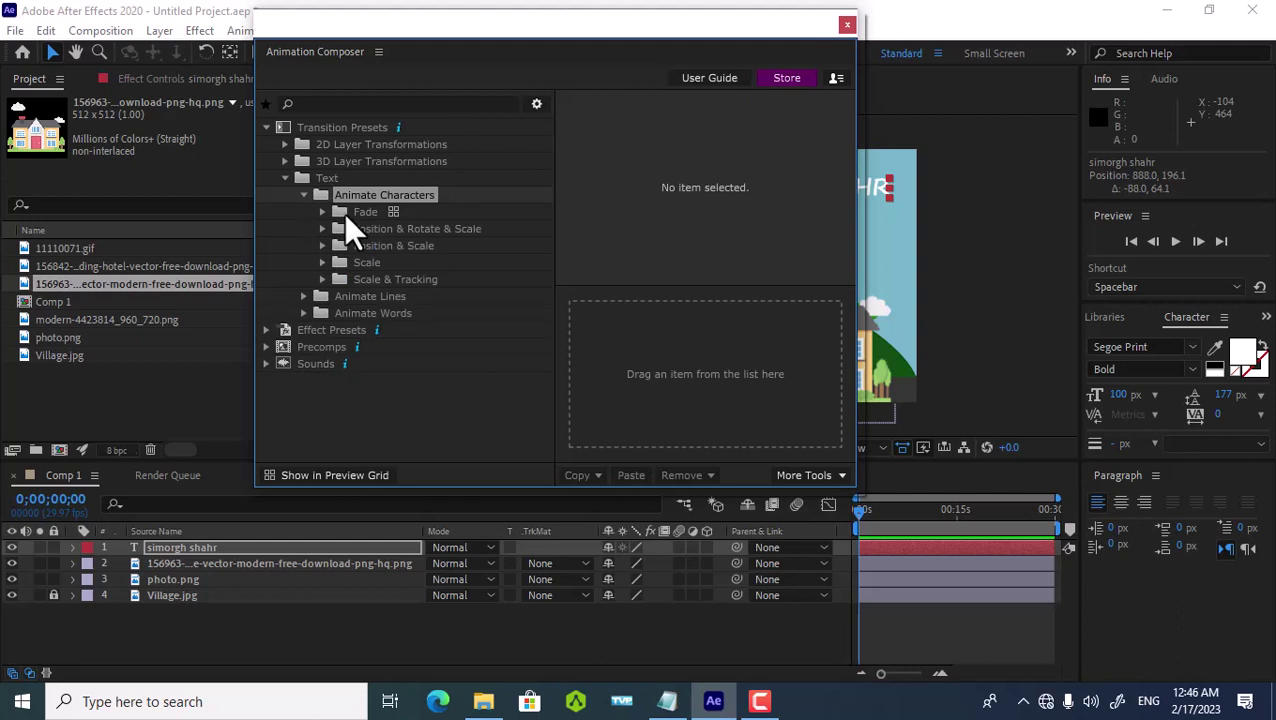
left_click(362, 230)
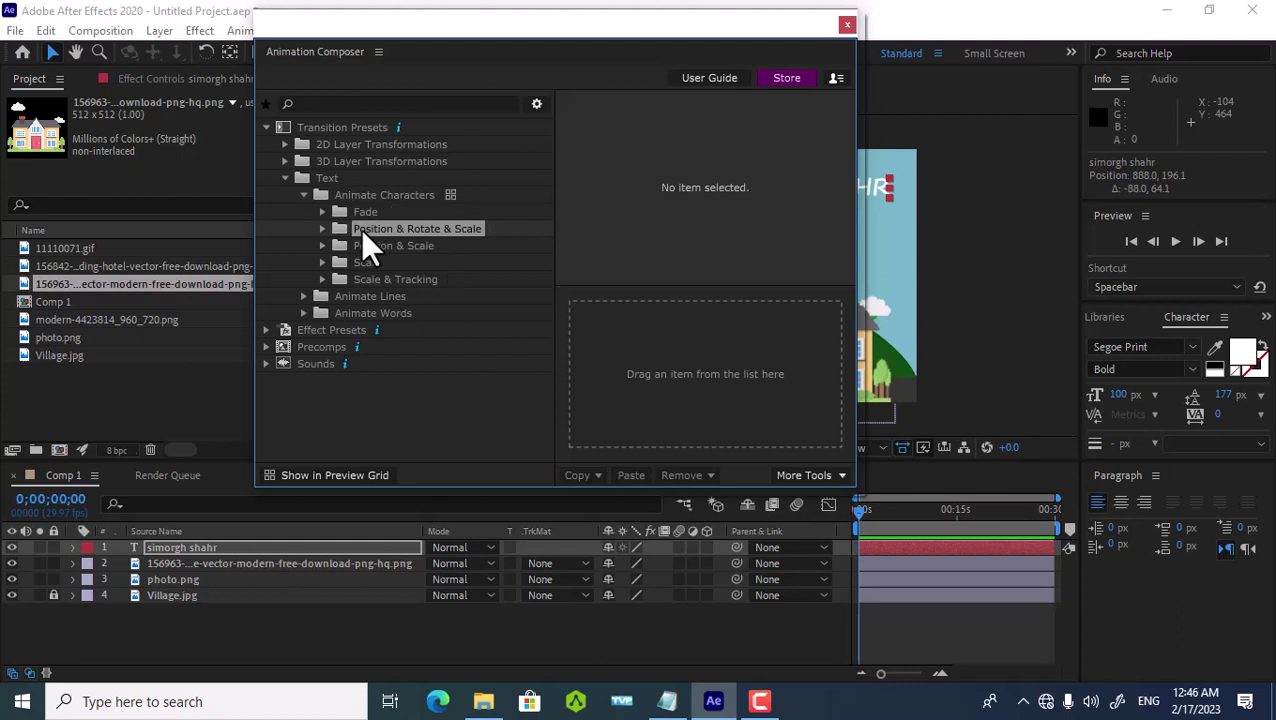
left_click(301, 196)
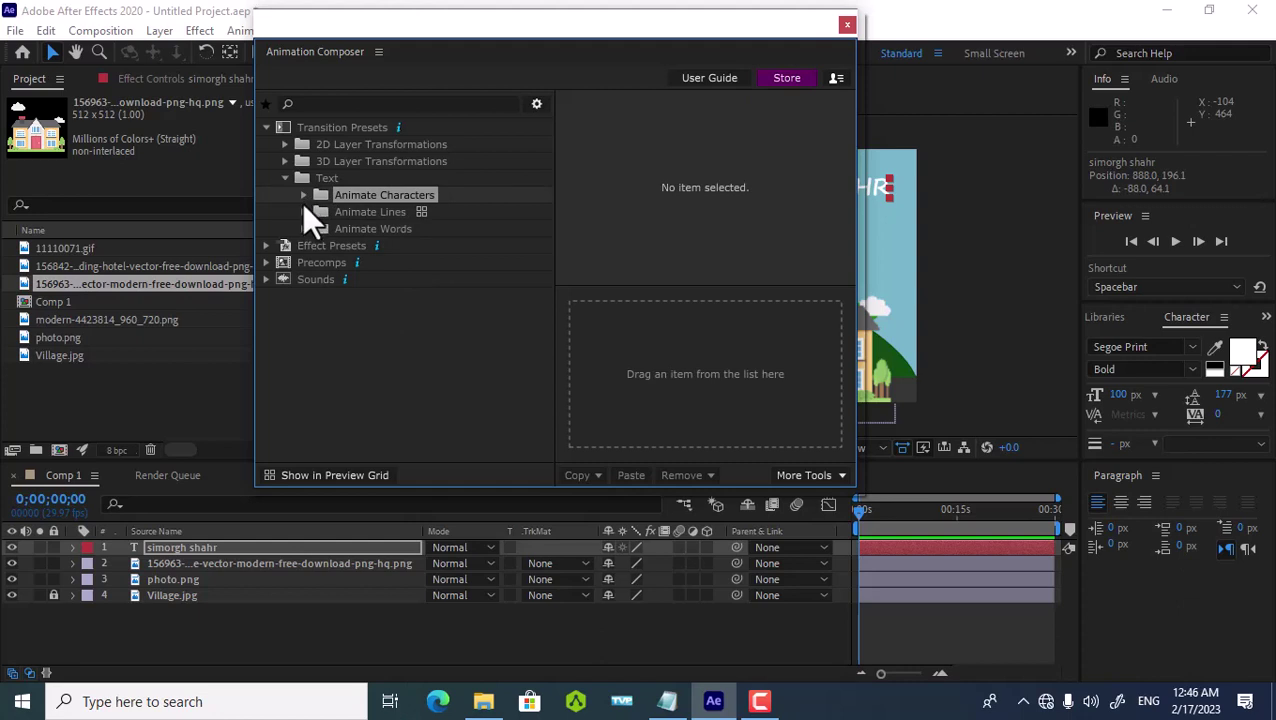
left_click(303, 228)
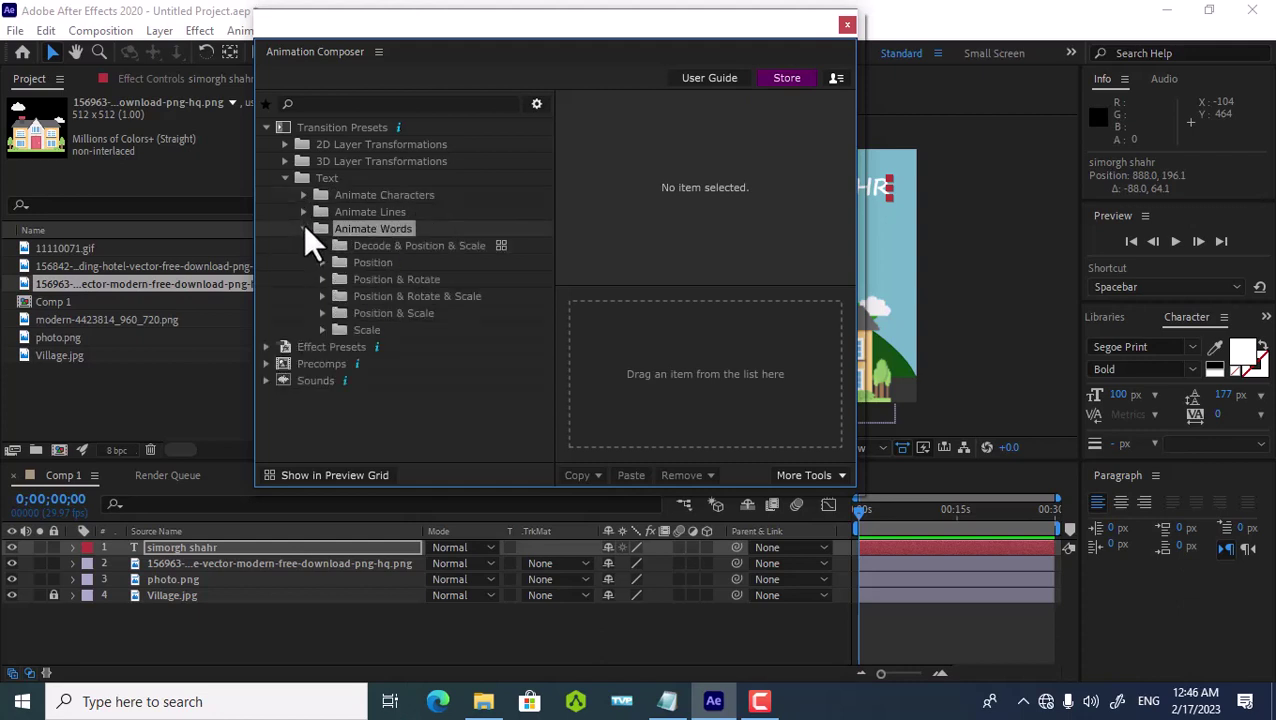
left_click(320, 246)
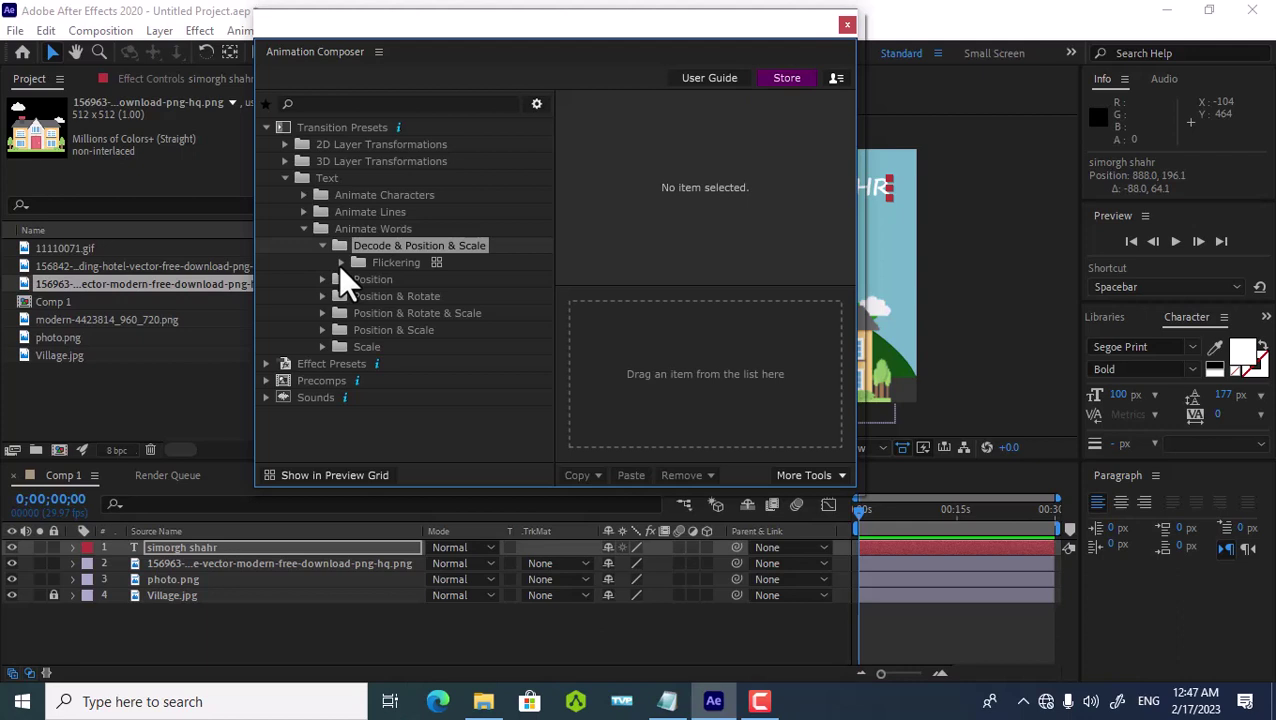
left_click(340, 263)
left_click(383, 279)
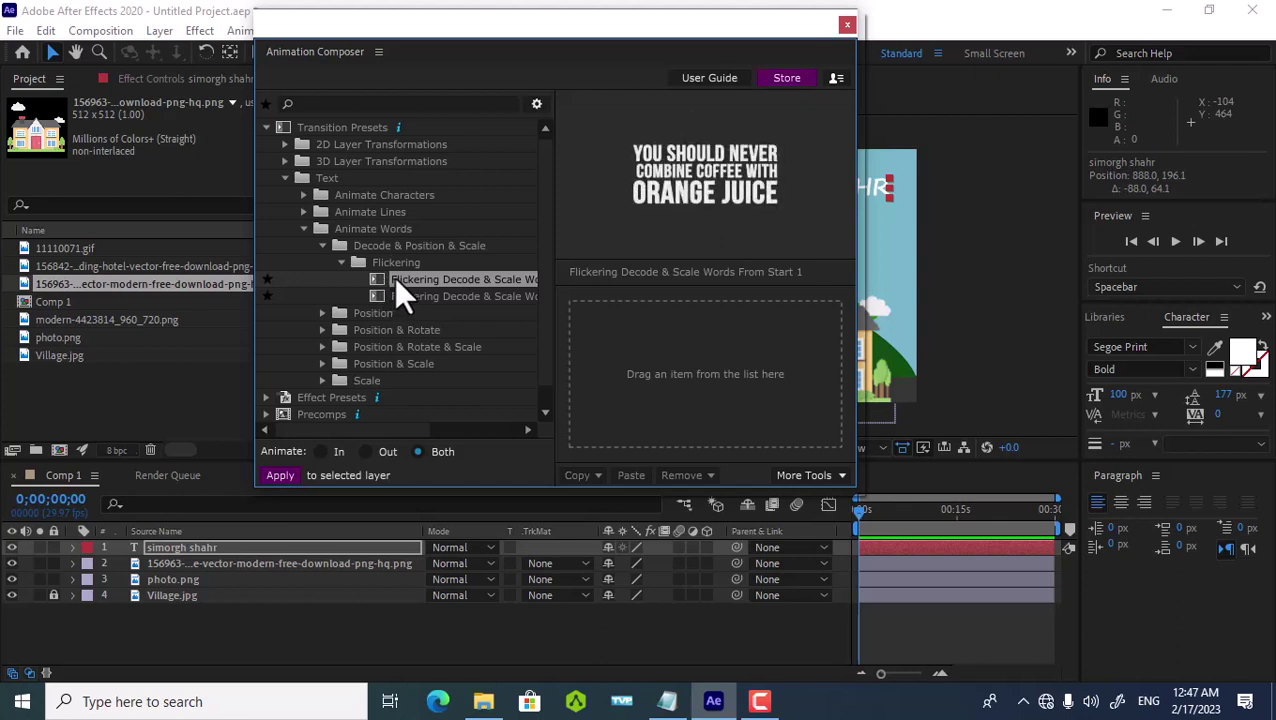
Step: Apply the Flickering Decode & Scale Words presets as the title's in and out transitions
mouse_move(396, 276)
left_mouse_down()
mouse_move(590, 324)
mouse_move(599, 355)
left_mouse_up()
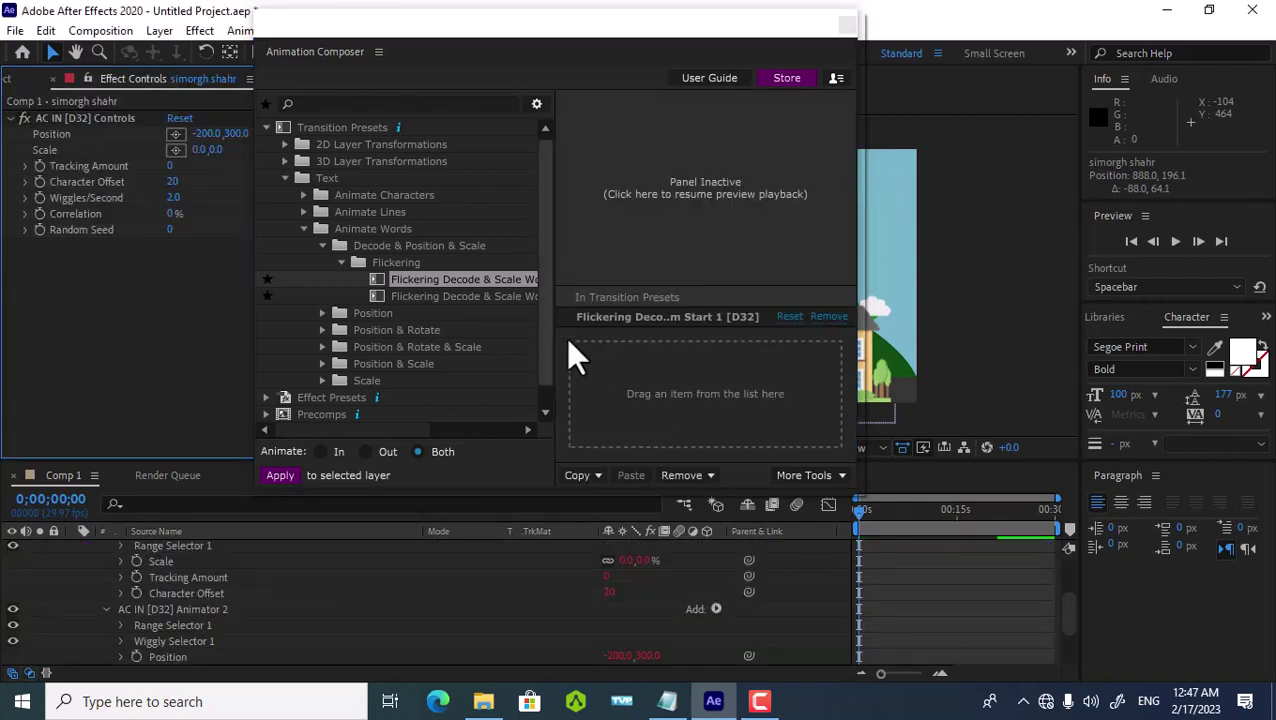
left_click_drag(483, 295, 787, 345)
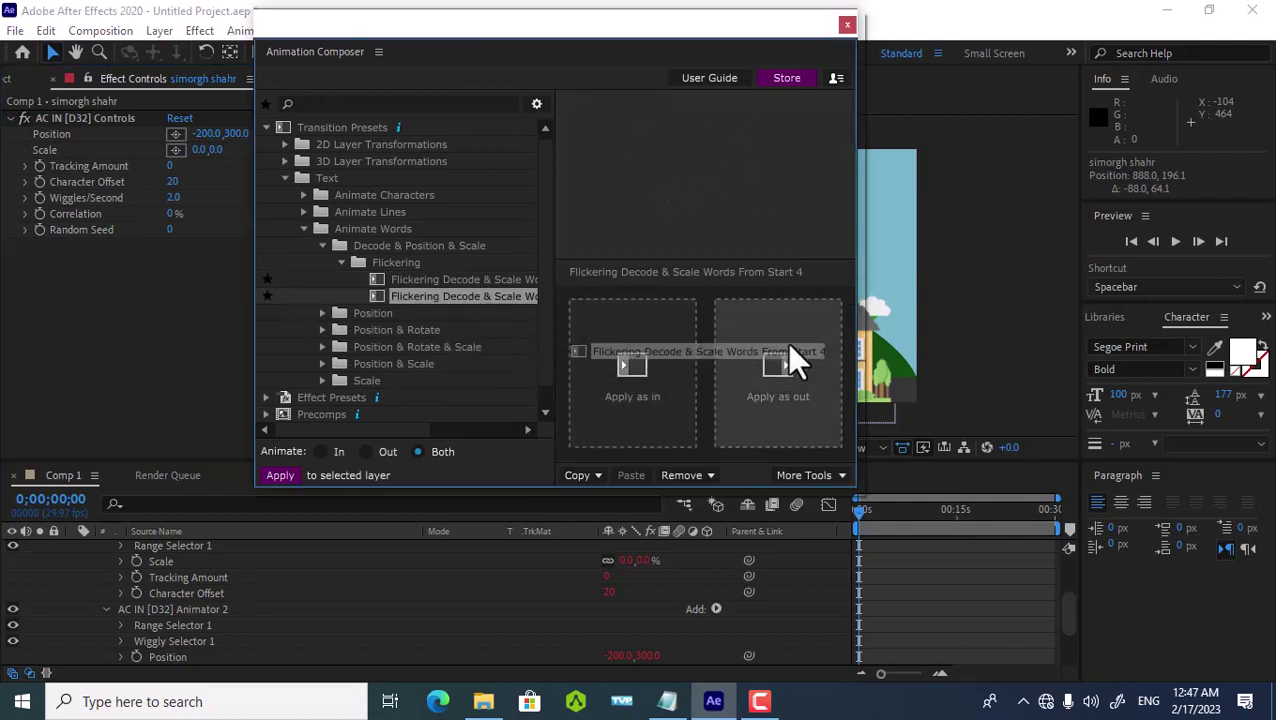
left_click_drag(787, 345, 789, 347)
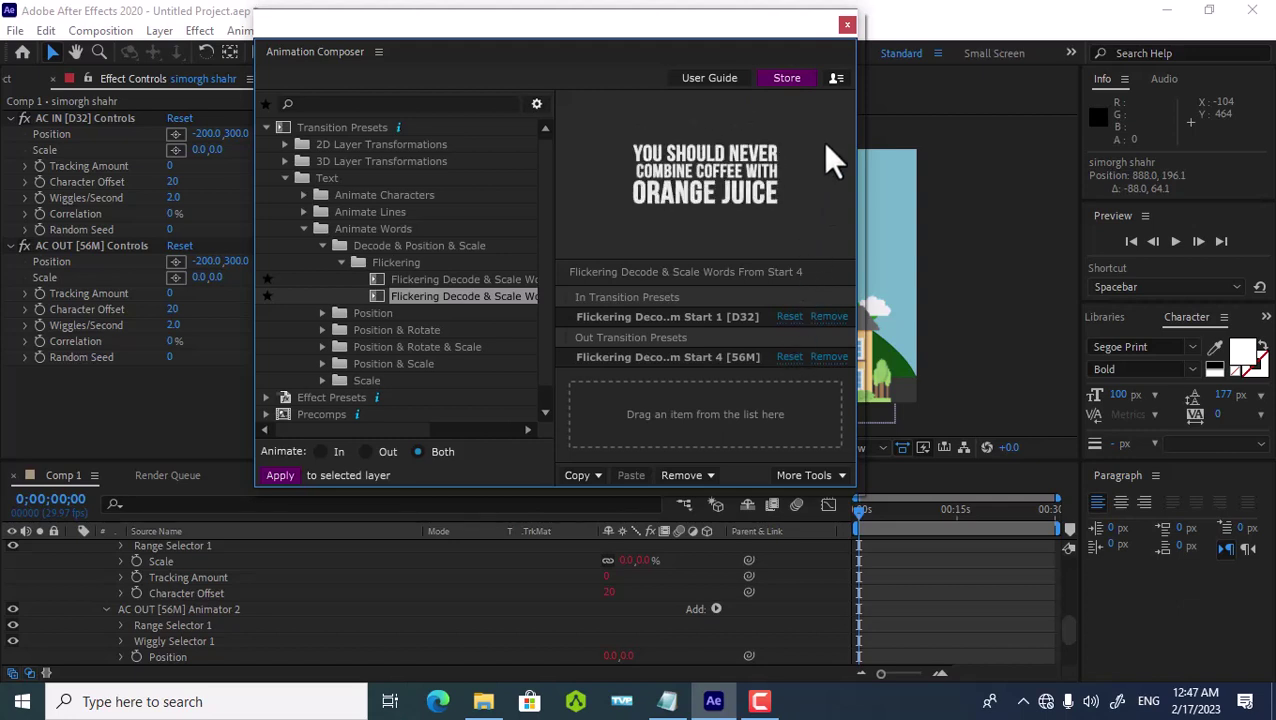
left_click(847, 25)
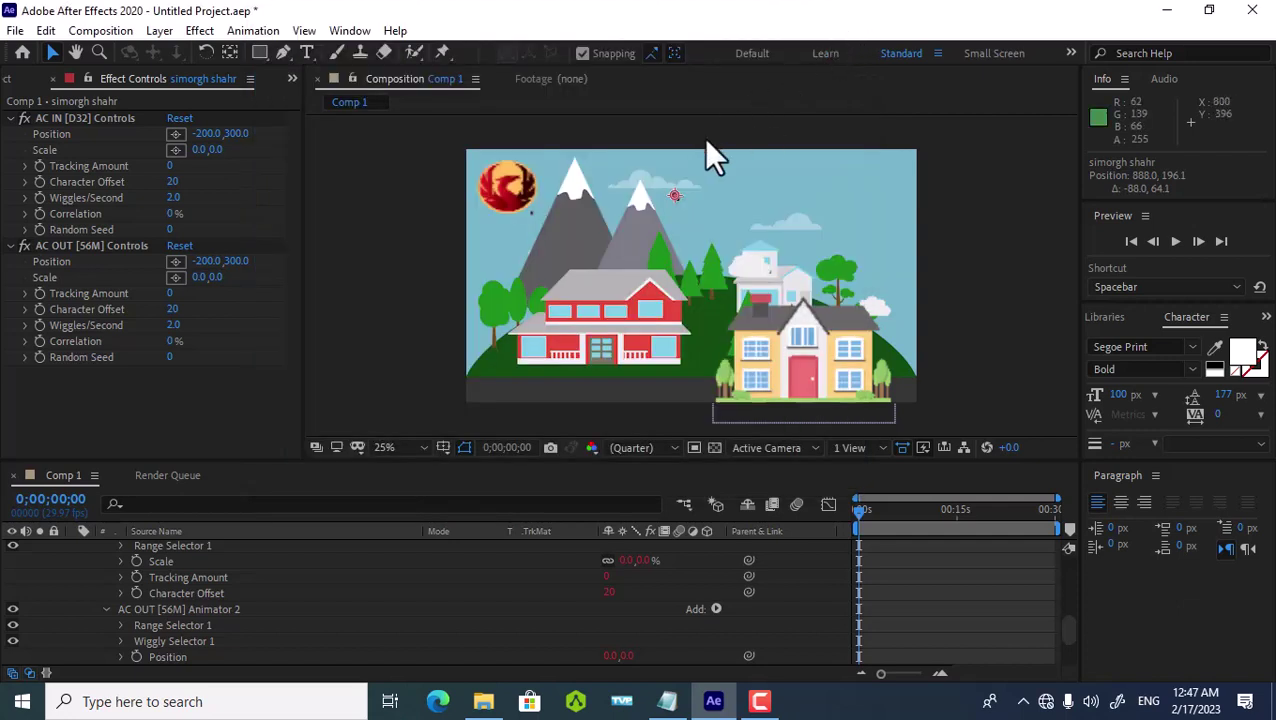
left_click(861, 510)
mouse_move(862, 507)
left_mouse_down()
mouse_move(1032, 512)
mouse_move(1032, 526)
mouse_move(856, 604)
left_mouse_up()
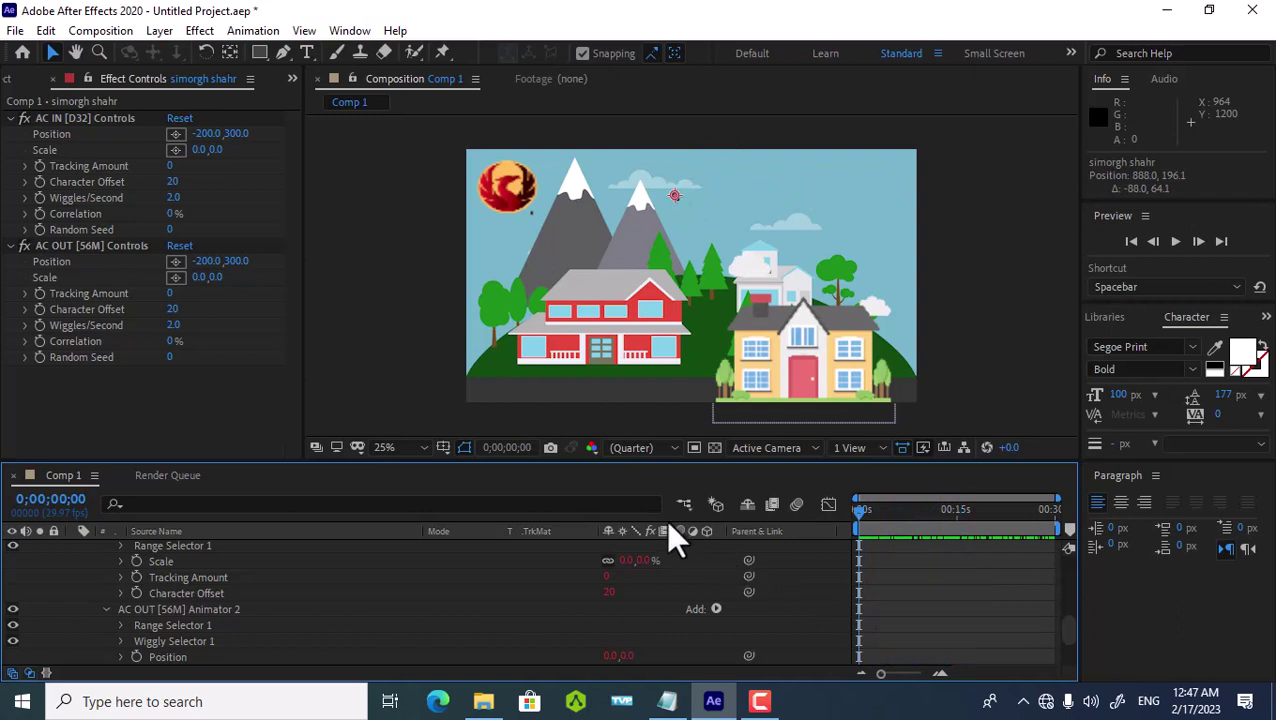
scroll(668, 527, "down", 2)
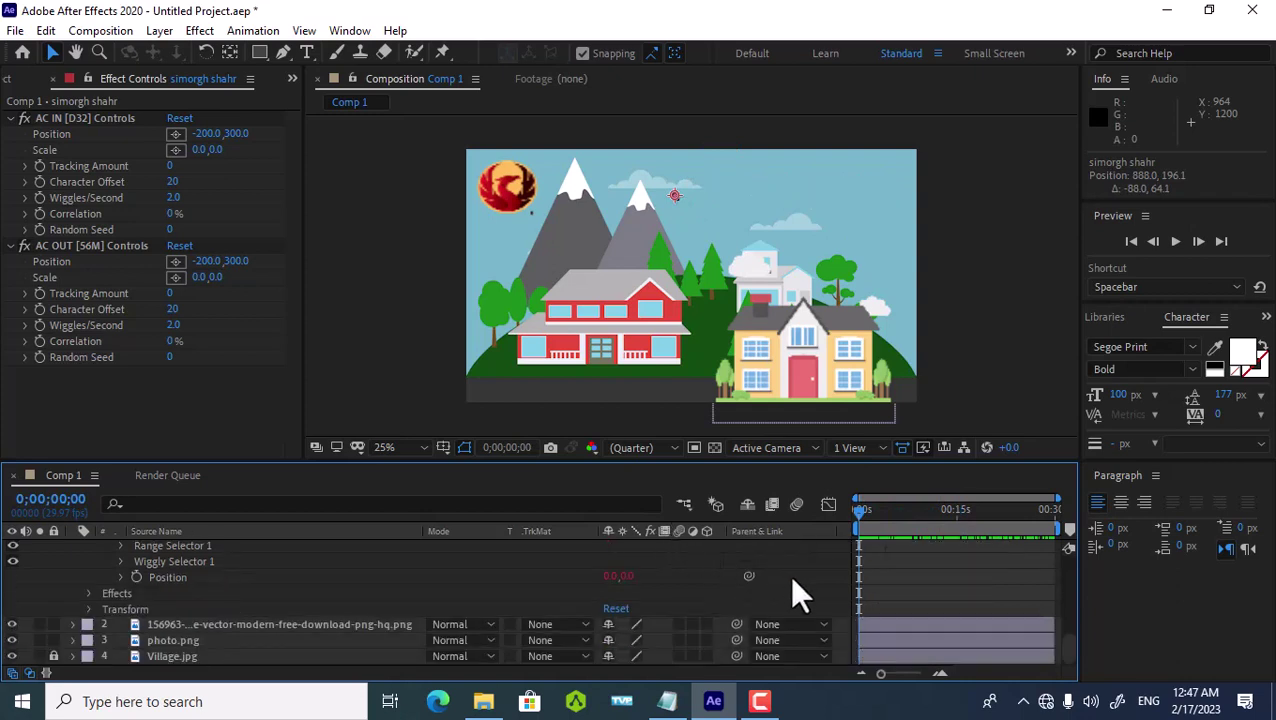
scroll(930, 625, "up", 3)
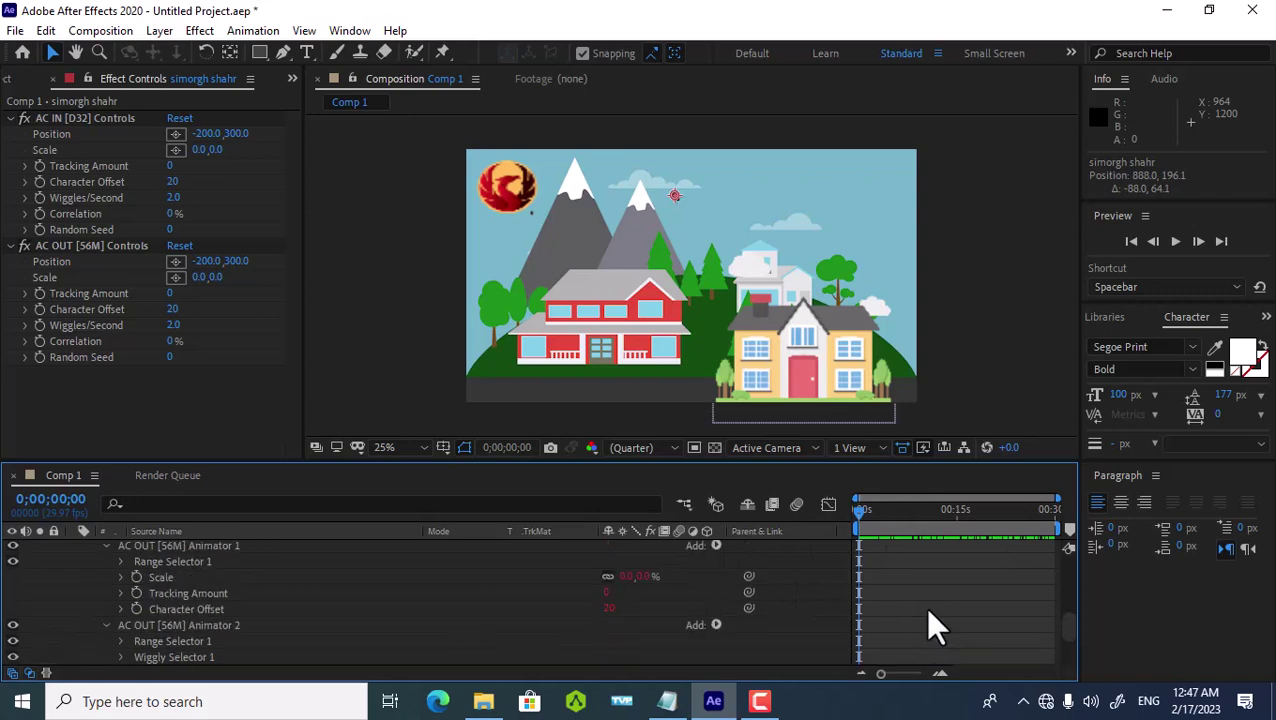
scroll(928, 612, "up", 3)
scroll(928, 612, "up", 3)
scroll(928, 612, "up", 2)
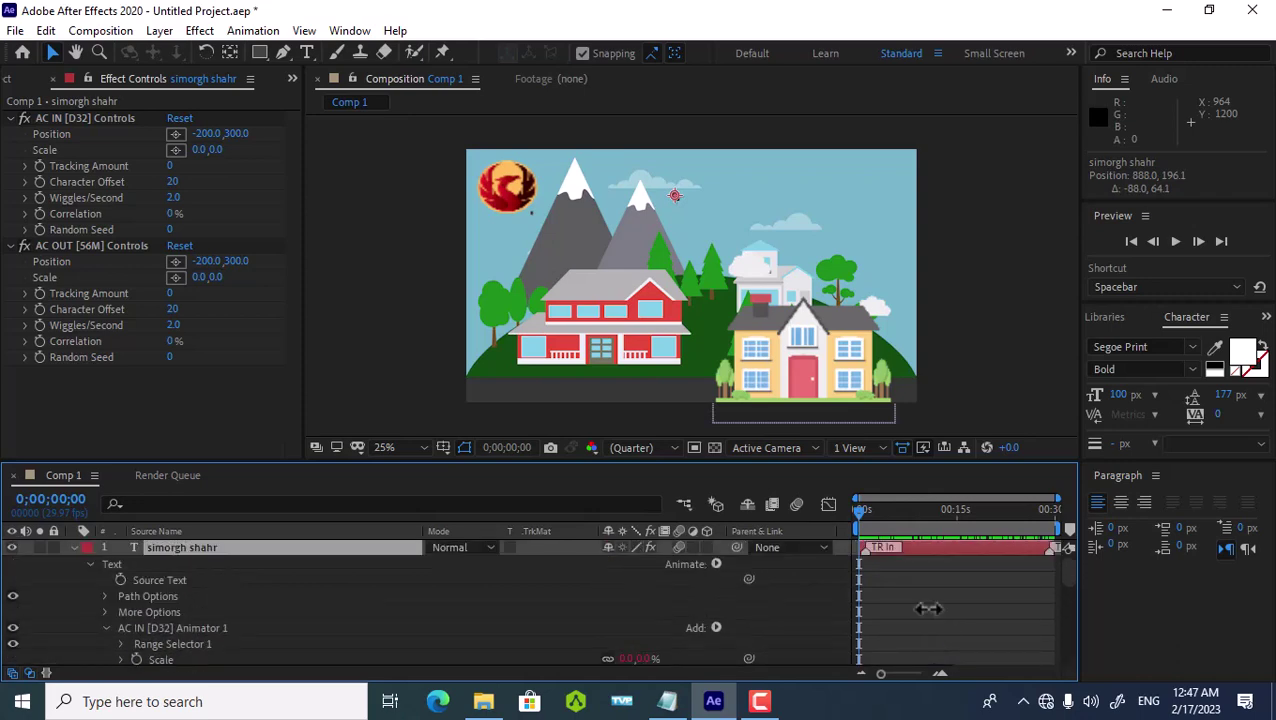
Step: Move the title's entrance transition to about 6 s and its exit to about 25 s
left_click_drag(868, 550, 898, 550)
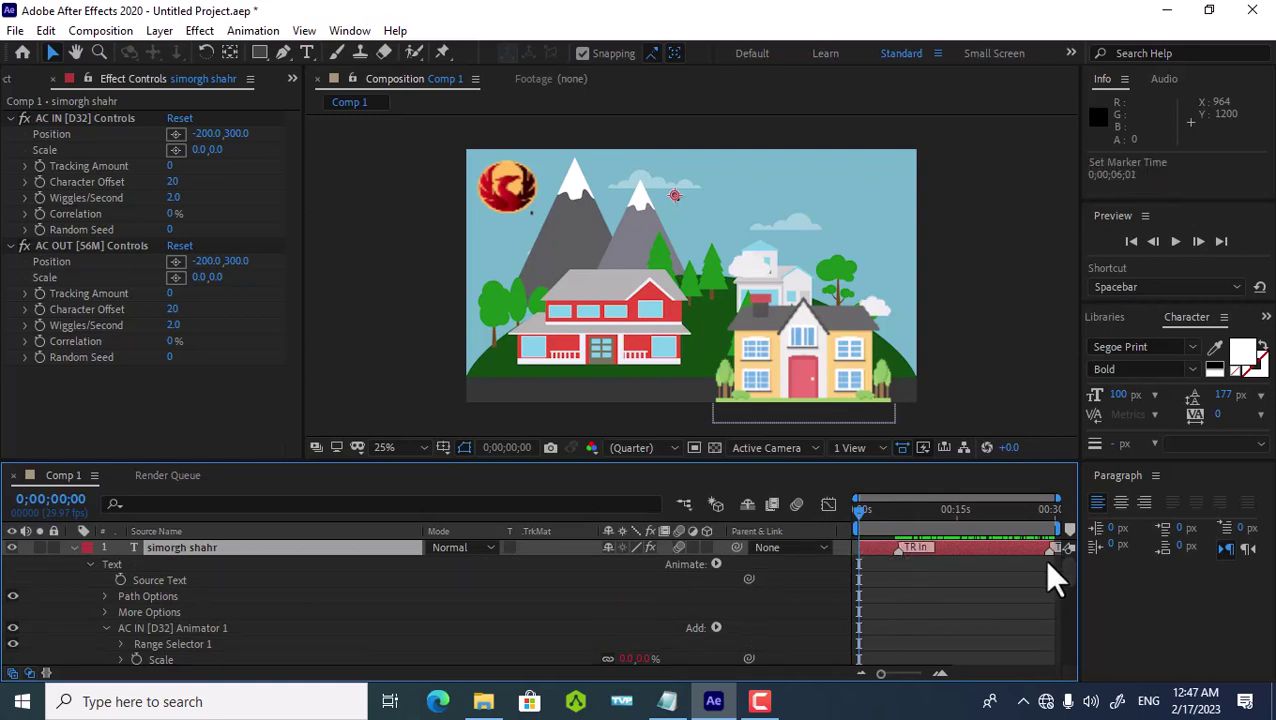
left_click_drag(1050, 550, 977, 570)
left_click_drag(861, 511, 1040, 566)
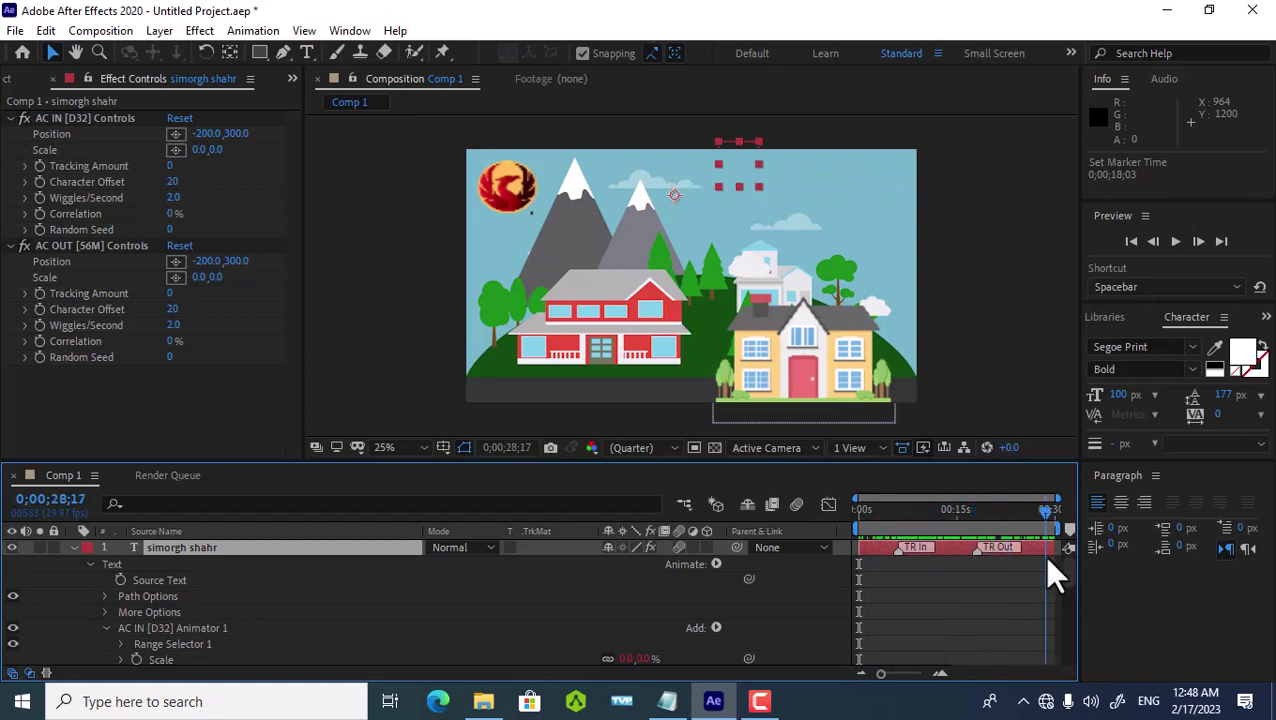
left_click_drag(1017, 575, 860, 613)
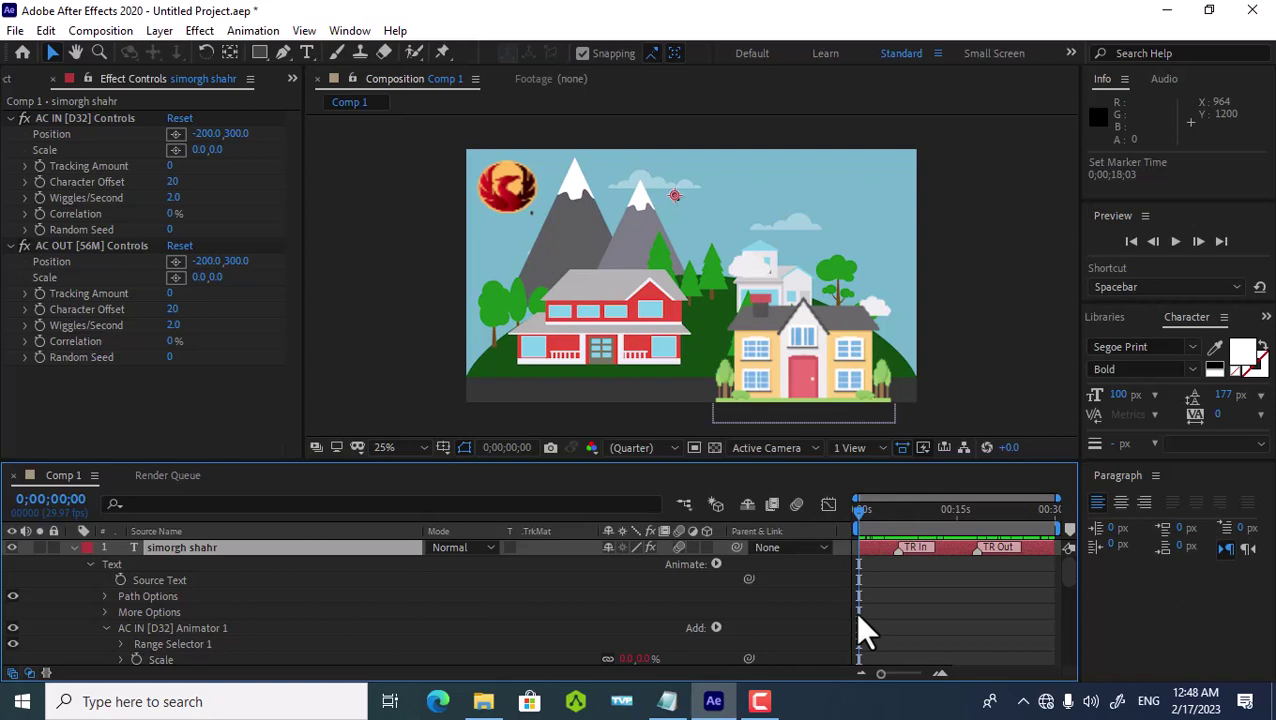
Step: Push the exit to the layer's end, delay the entrance to 0;00;09;19, and preview
left_click(1004, 548)
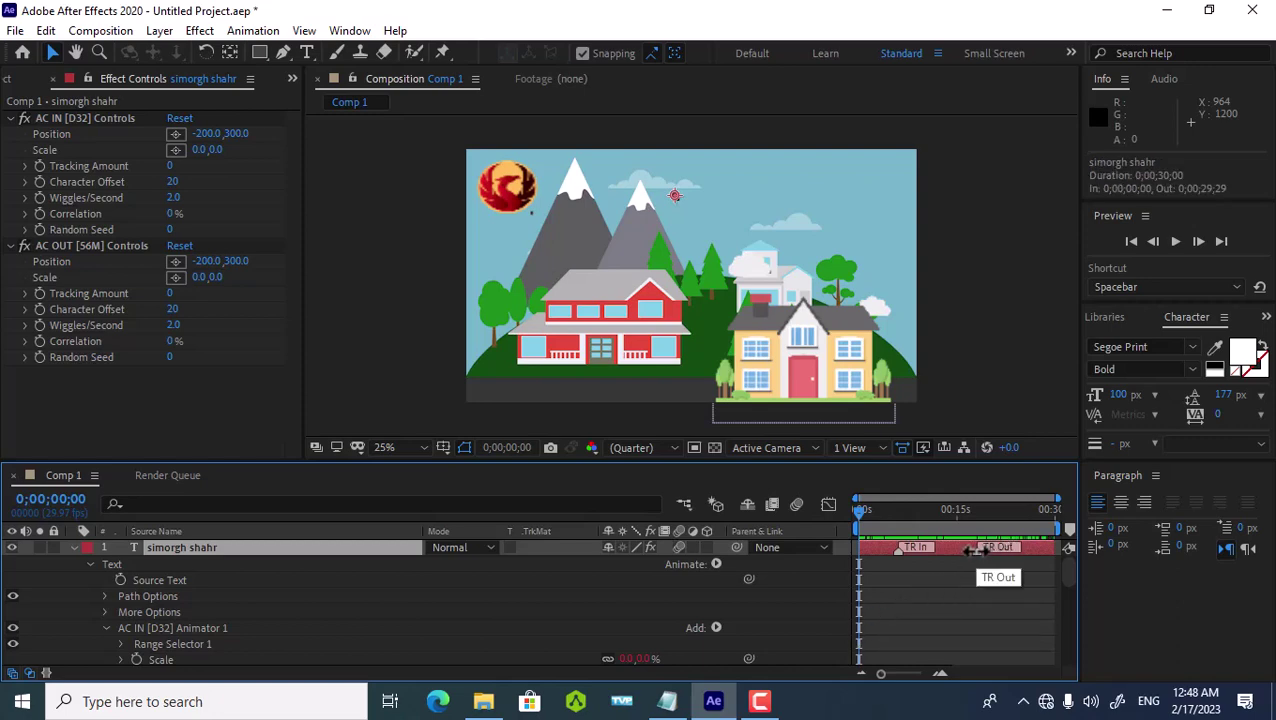
left_click(975, 551)
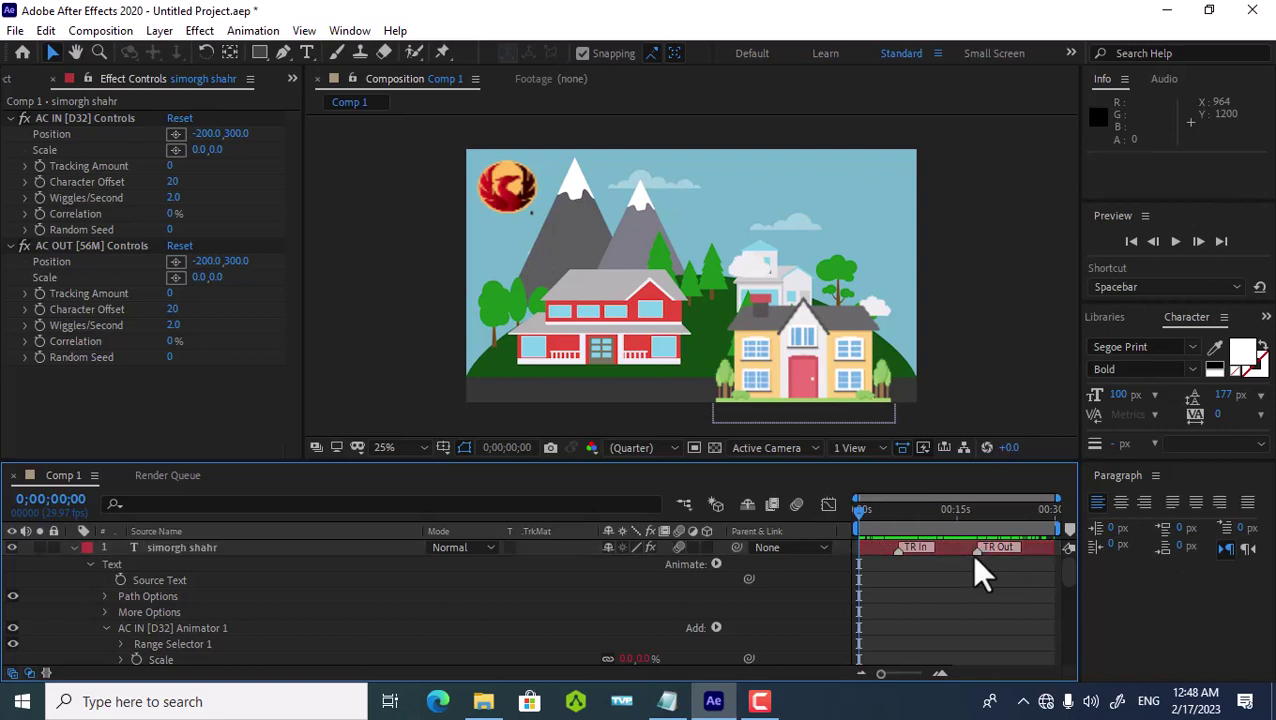
left_click_drag(975, 551, 1055, 569)
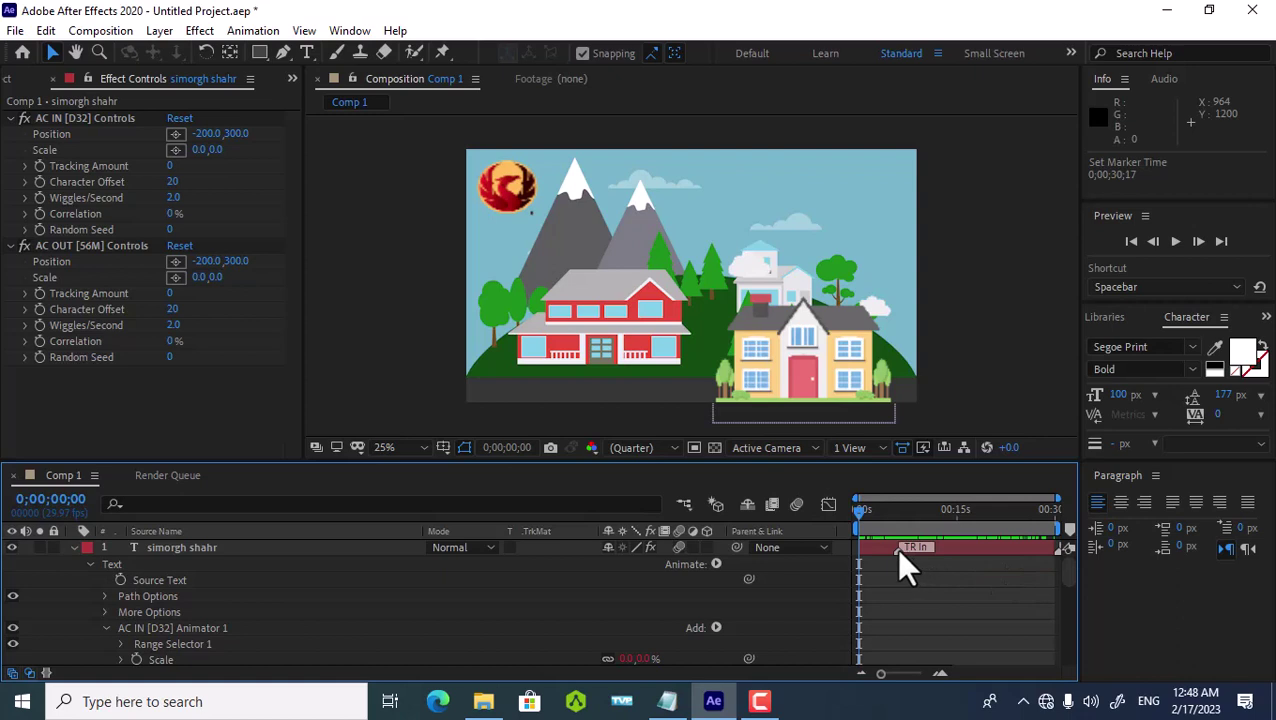
left_click_drag(899, 548, 922, 553)
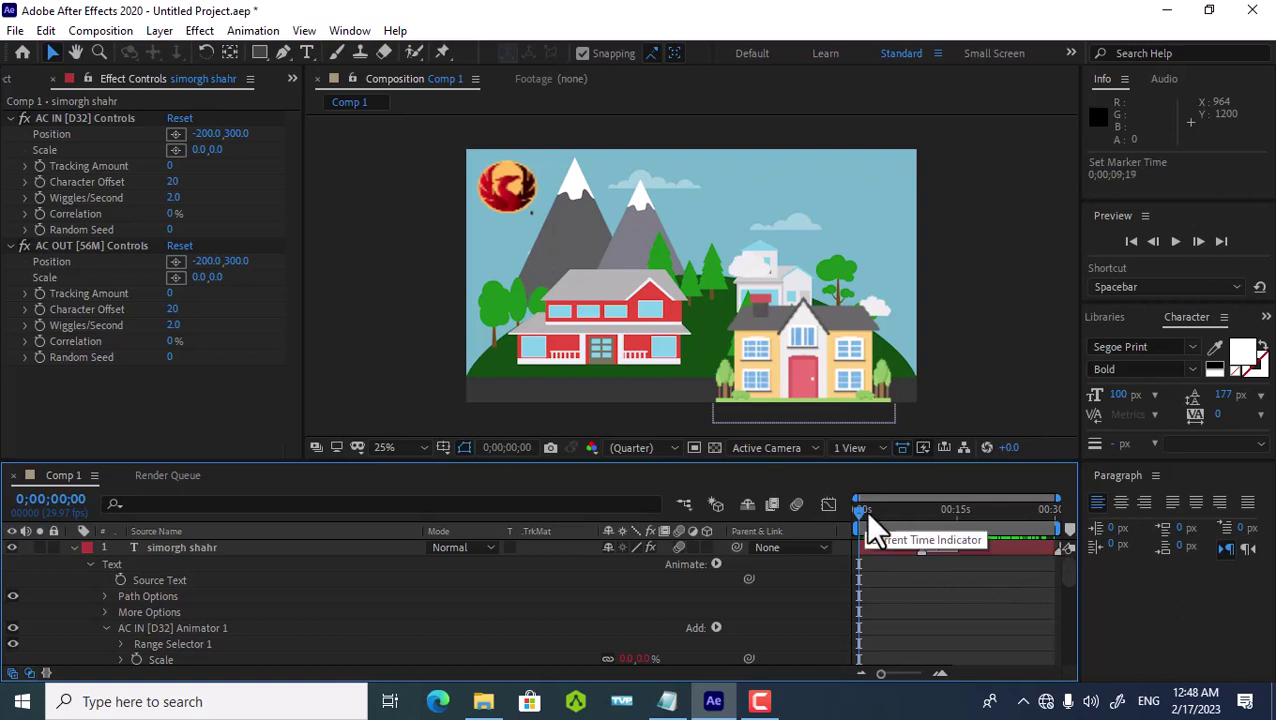
left_click_drag(858, 509, 1066, 572)
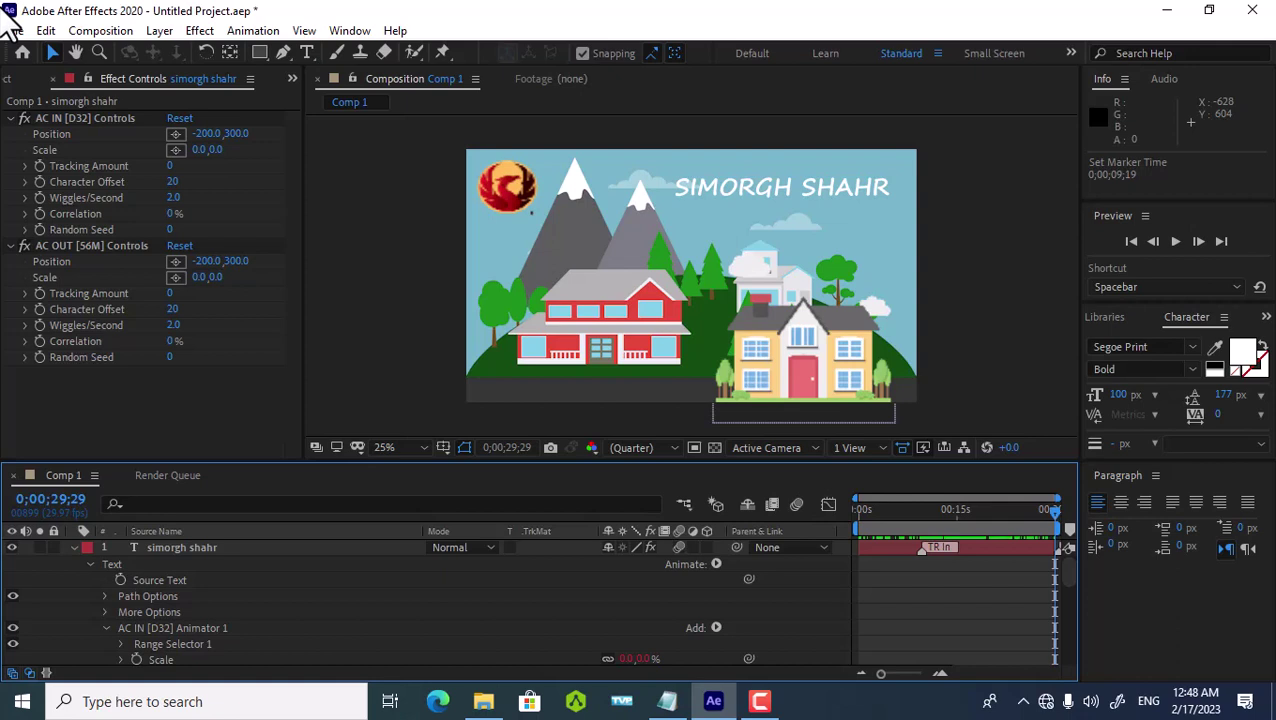
Step: Collapse and lock the SIMORGH SHAHR title layer, then select the house PNG layer
left_click(74, 547)
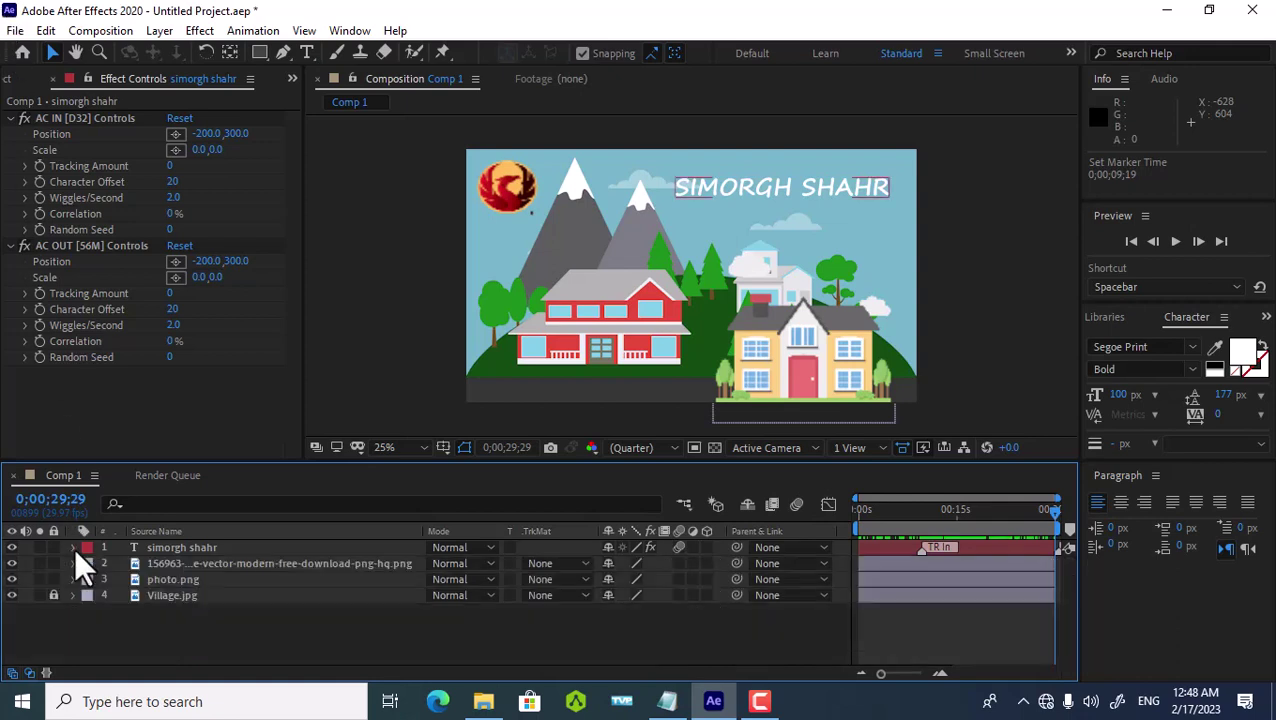
left_click(52, 547)
left_click(180, 558)
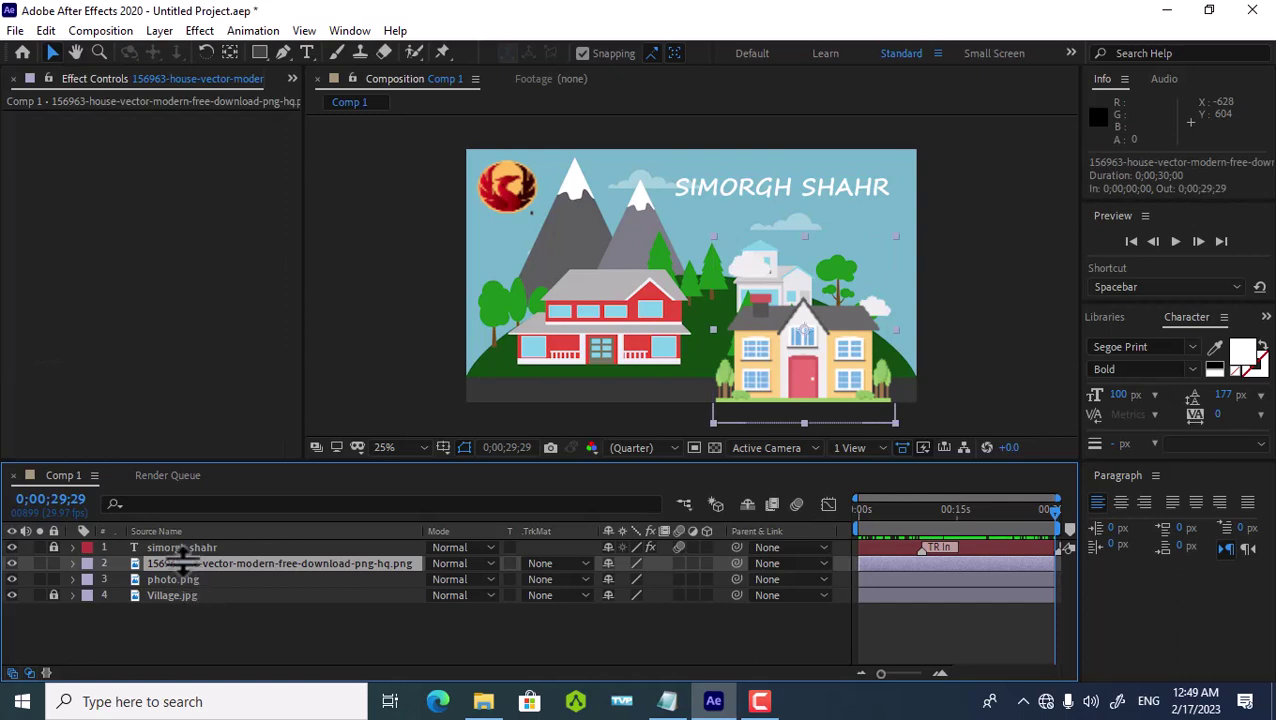
left_click(353, 33)
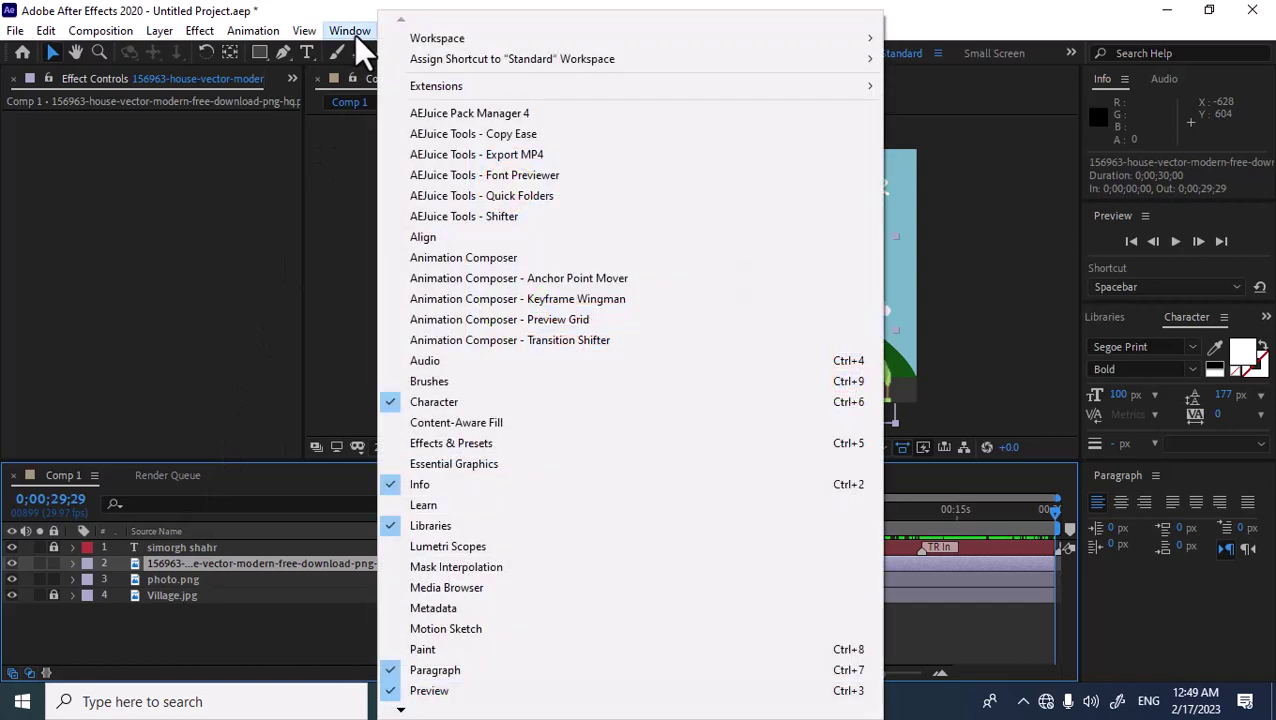
Step: From Animation Composer's 2D Layer Transformations > Position & Rotate presets, apply Ease Position & Rotate 1 to the house's In
left_click(434, 257)
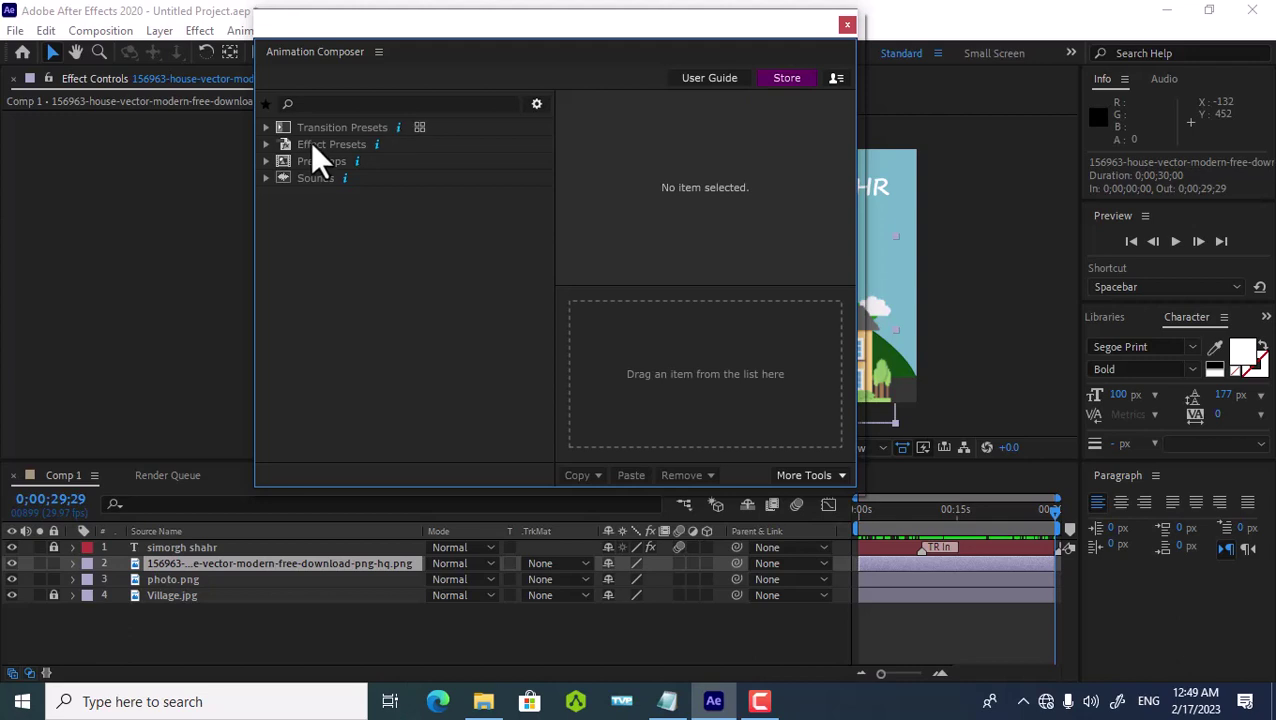
left_click(266, 127)
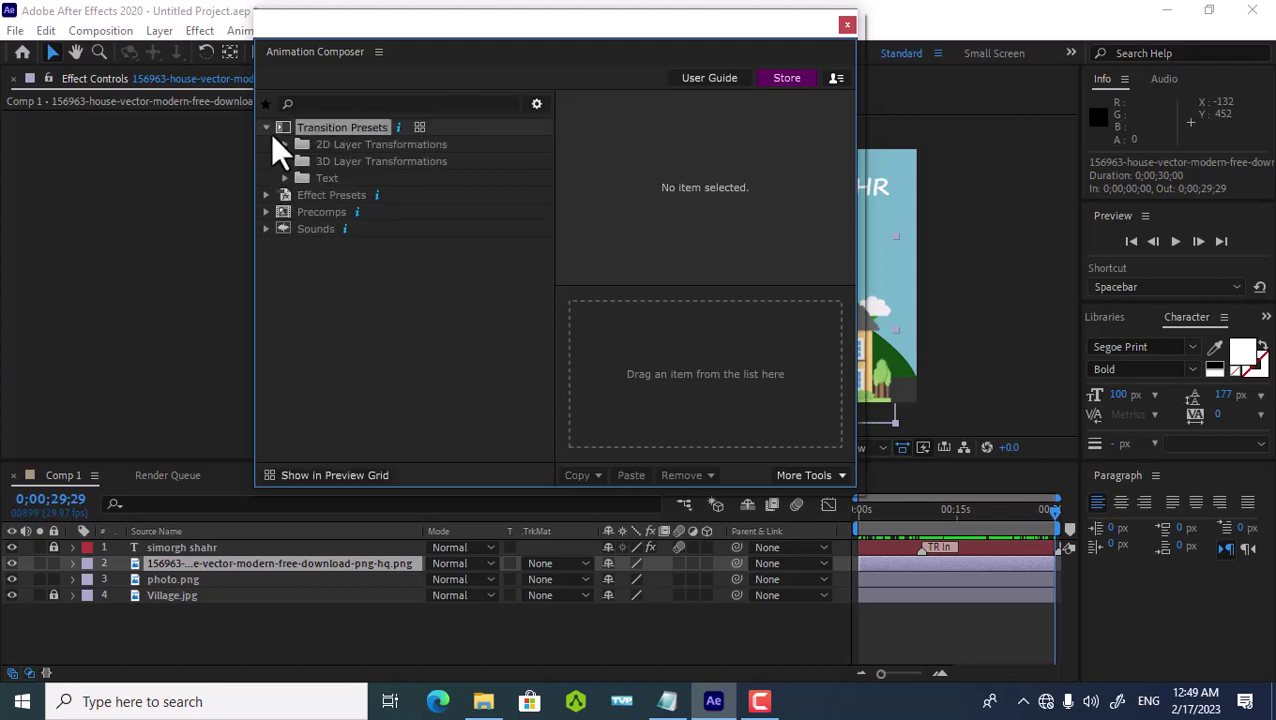
left_click(282, 145)
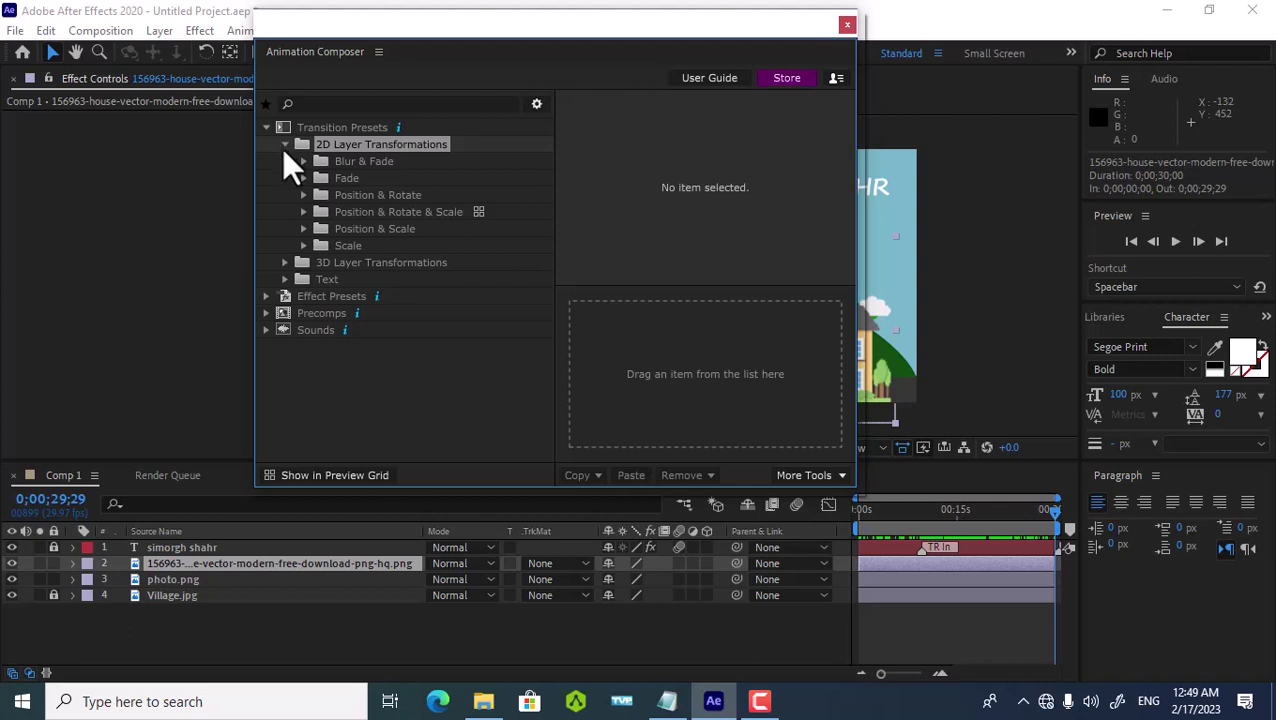
left_click(303, 195)
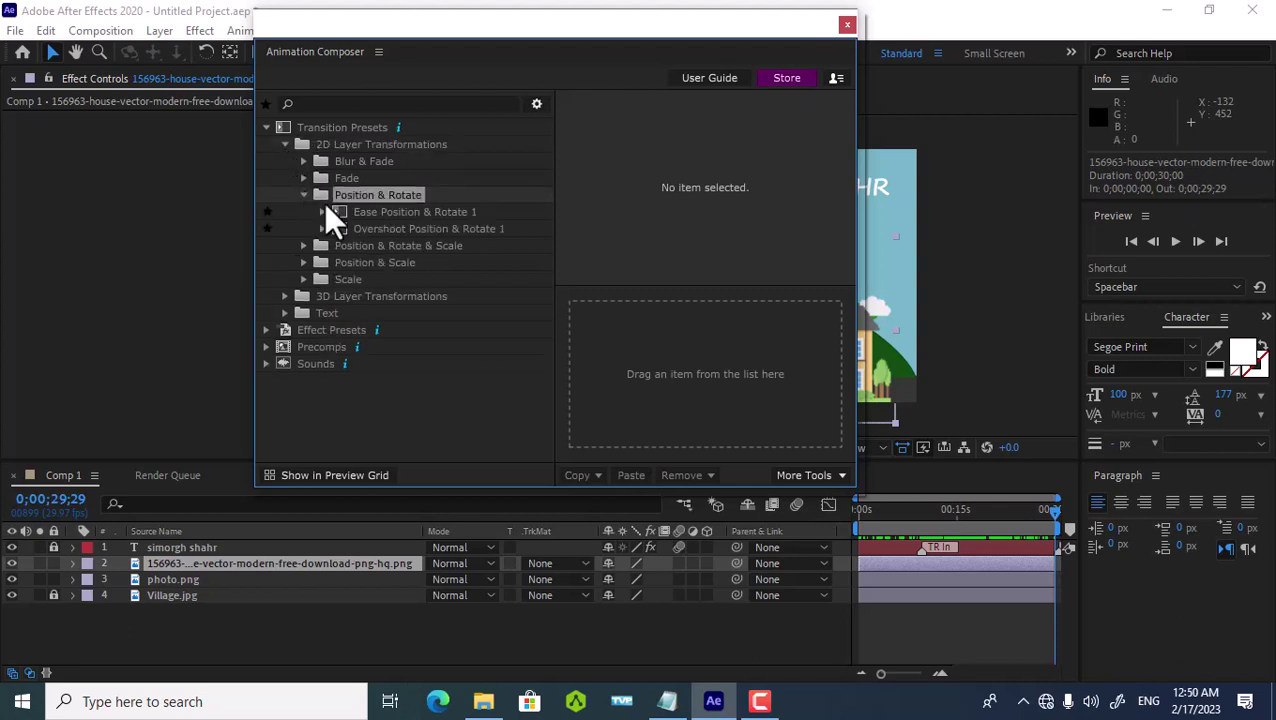
left_click(341, 212)
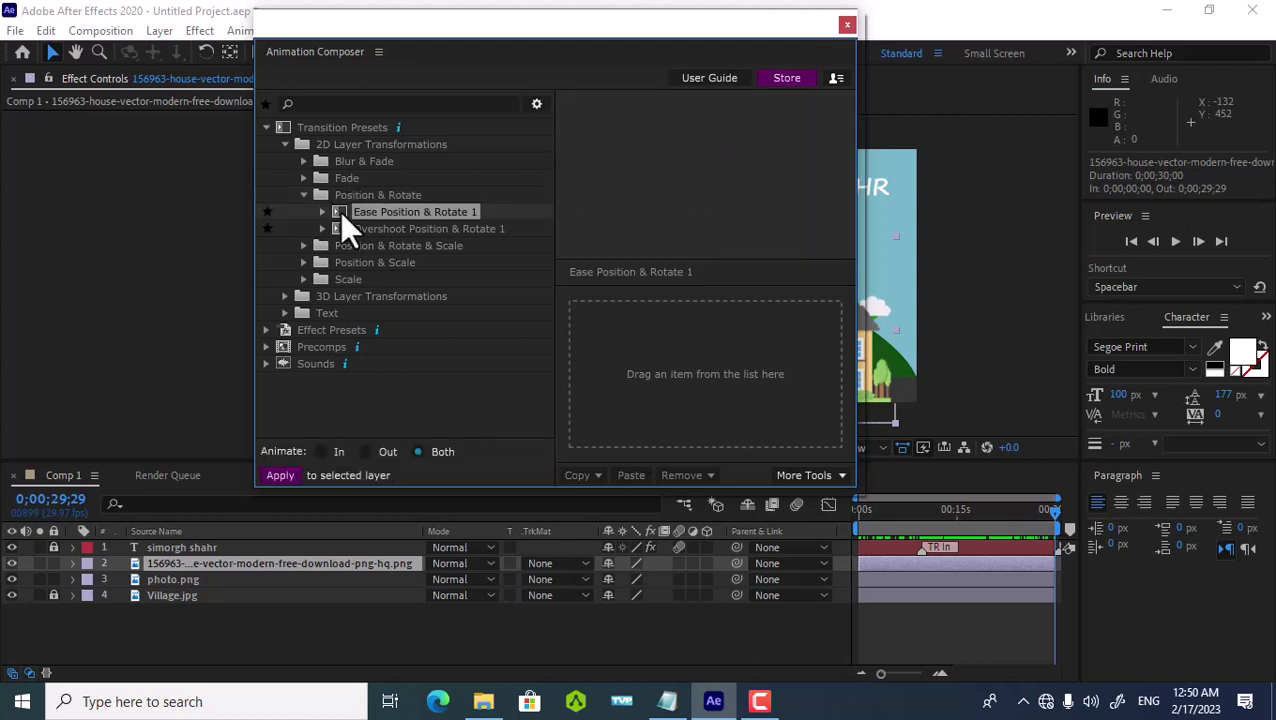
mouse_move(341, 212)
left_mouse_down()
mouse_move(447, 255)
mouse_move(619, 370)
left_mouse_up()
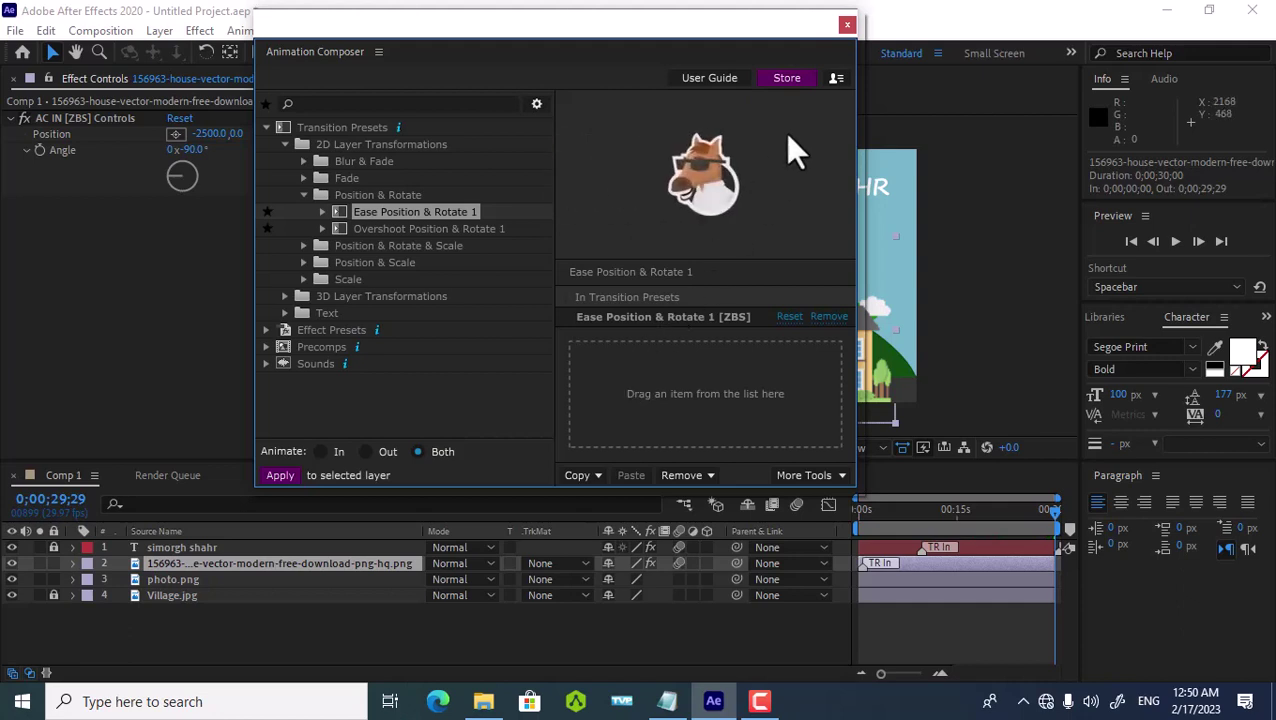
left_click(847, 26)
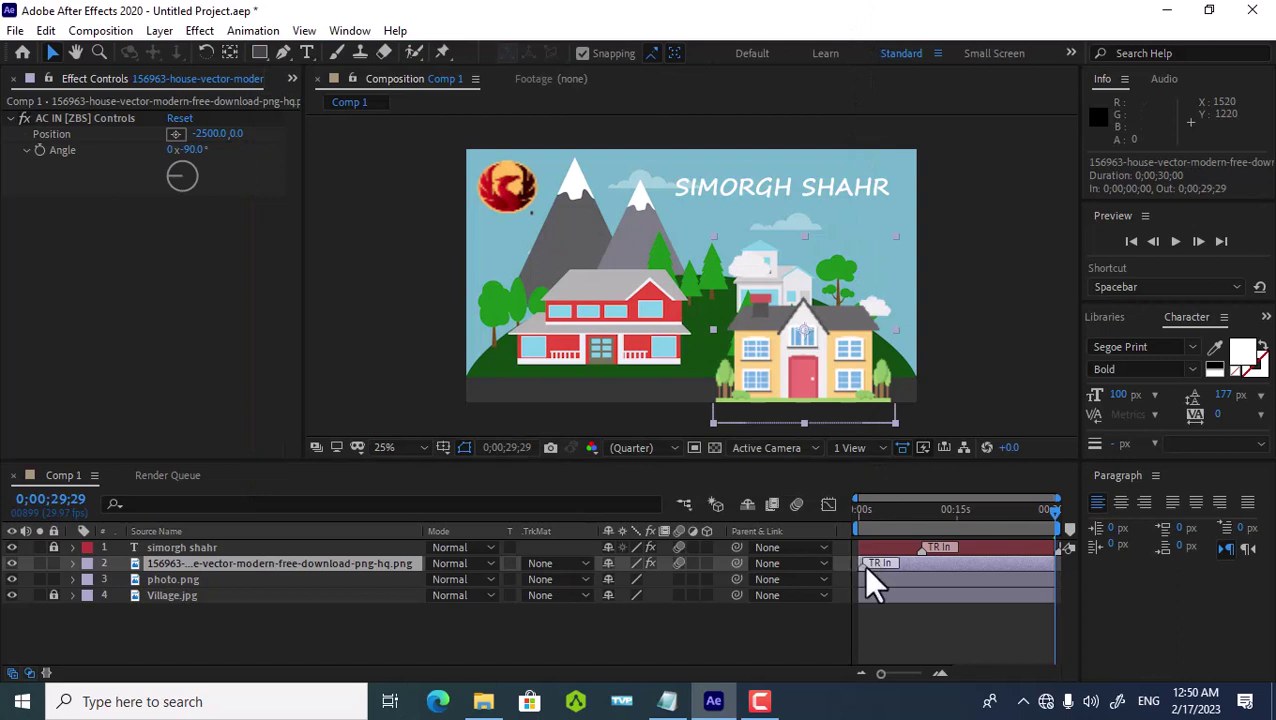
Step: Stretch the house's TR In transition to end at 0;00;08;05 and scrub through its entrance
left_click_drag(865, 564, 923, 568)
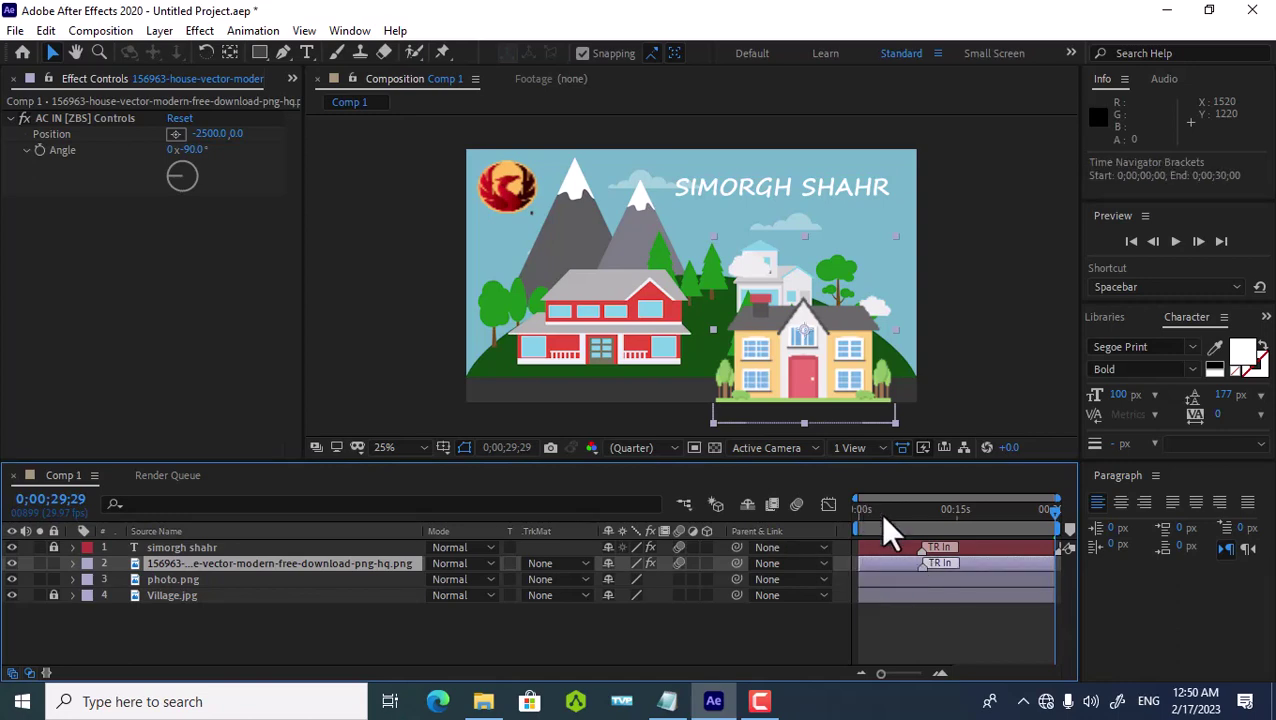
mouse_move(880, 513)
left_mouse_down()
mouse_move(1027, 530)
mouse_move(897, 560)
mouse_move(903, 581)
mouse_move(978, 588)
mouse_move(876, 598)
mouse_move(900, 609)
mouse_move(857, 618)
mouse_move(1050, 645)
mouse_move(866, 692)
mouse_move(1070, 703)
left_mouse_up()
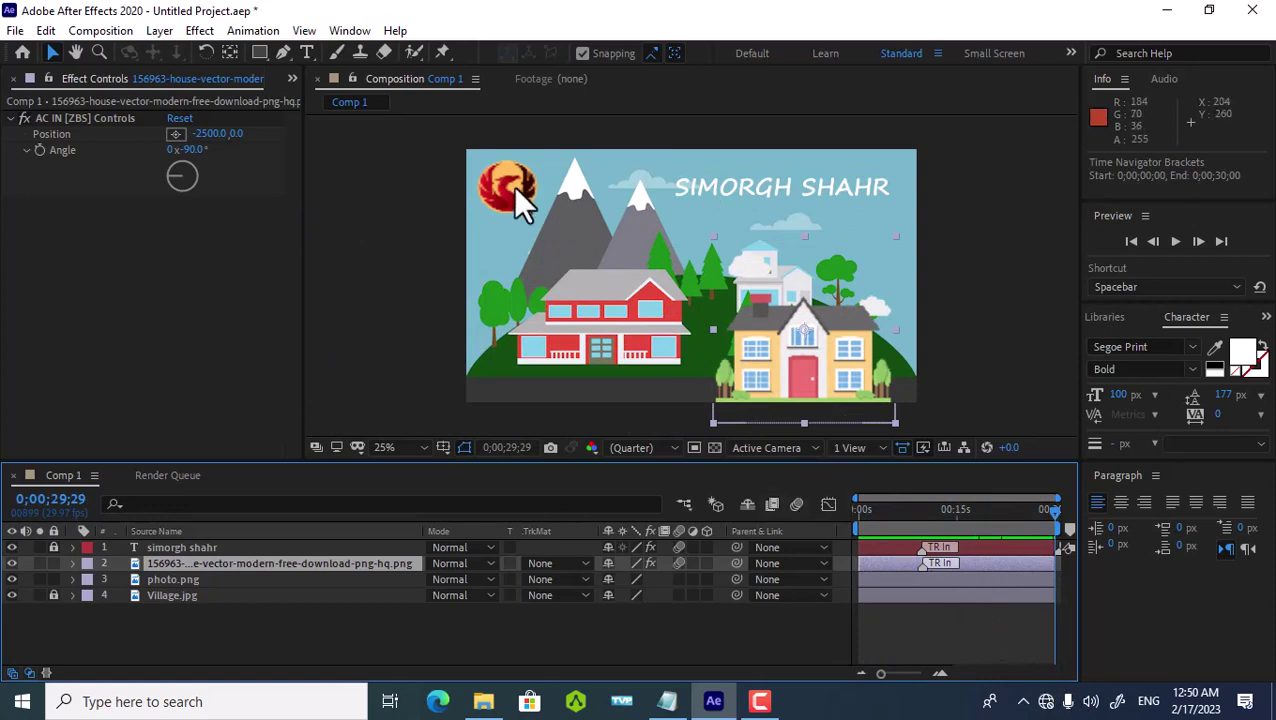
left_click(514, 187)
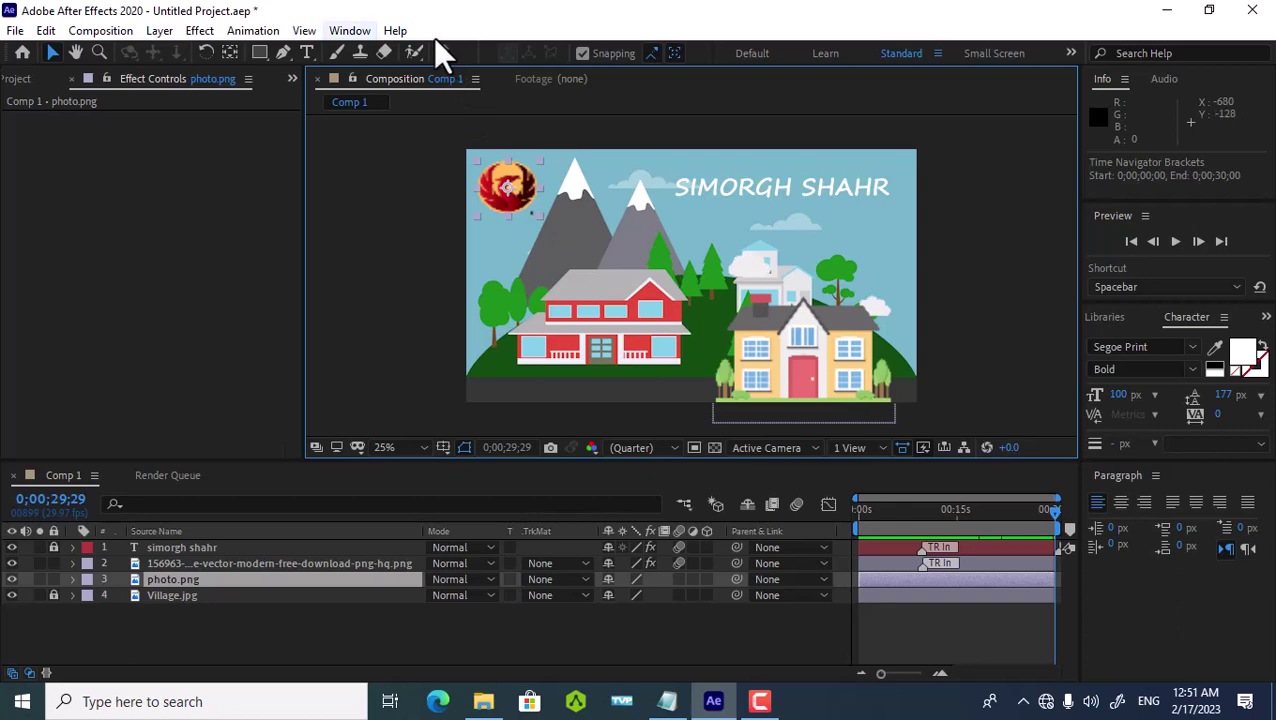
Step: Drop Animation Composer's Ease Position & Rotate 1 preset onto the phoenix sun logo's In slot
left_click(355, 31)
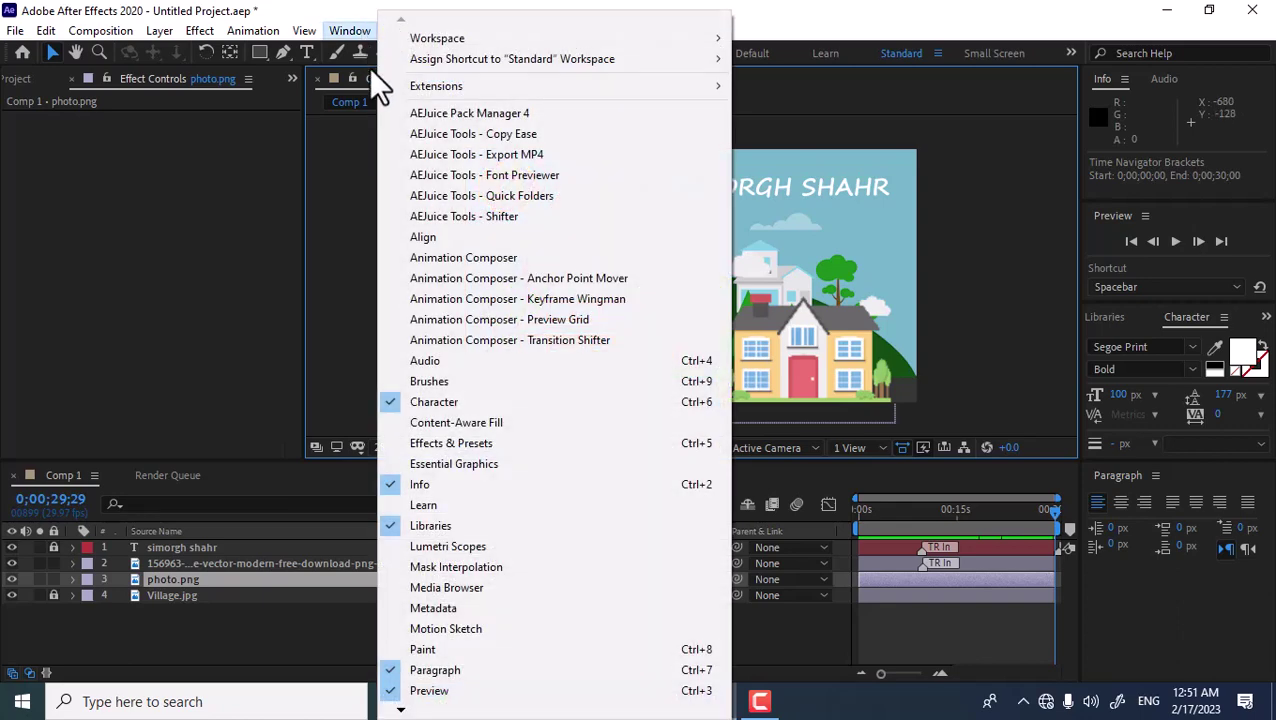
left_click(424, 259)
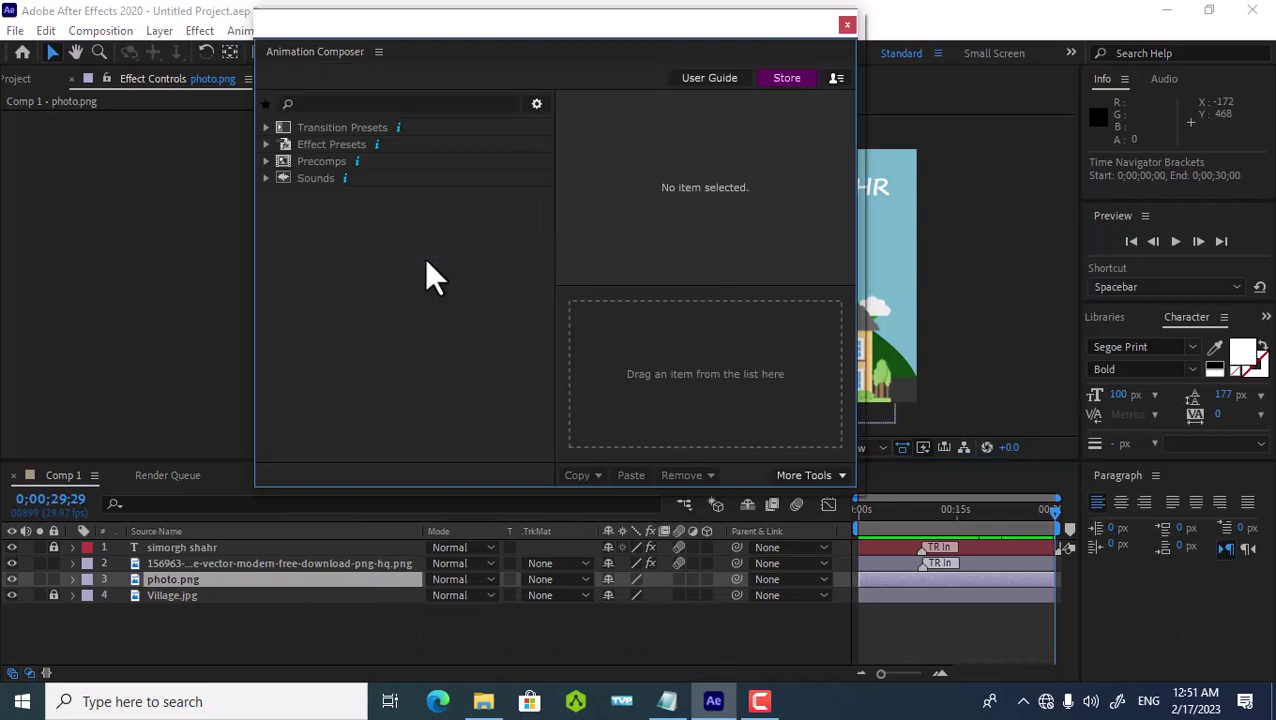
left_click(267, 129)
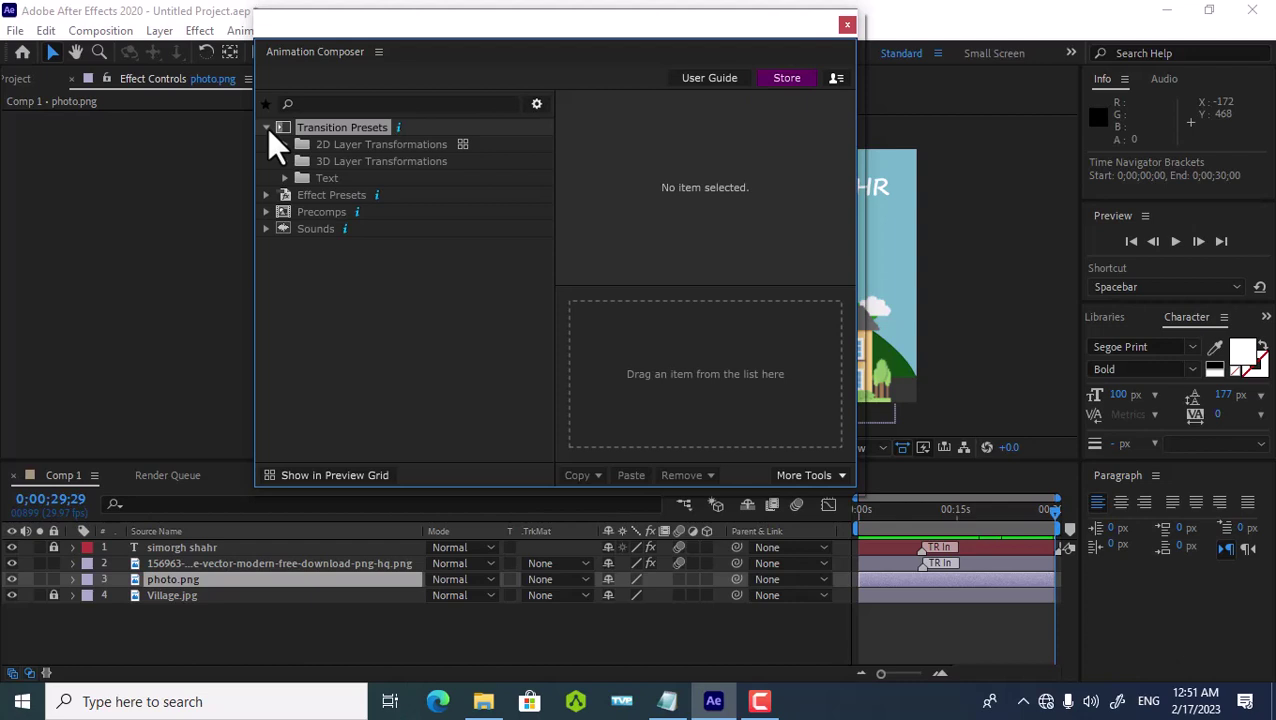
left_click(281, 148)
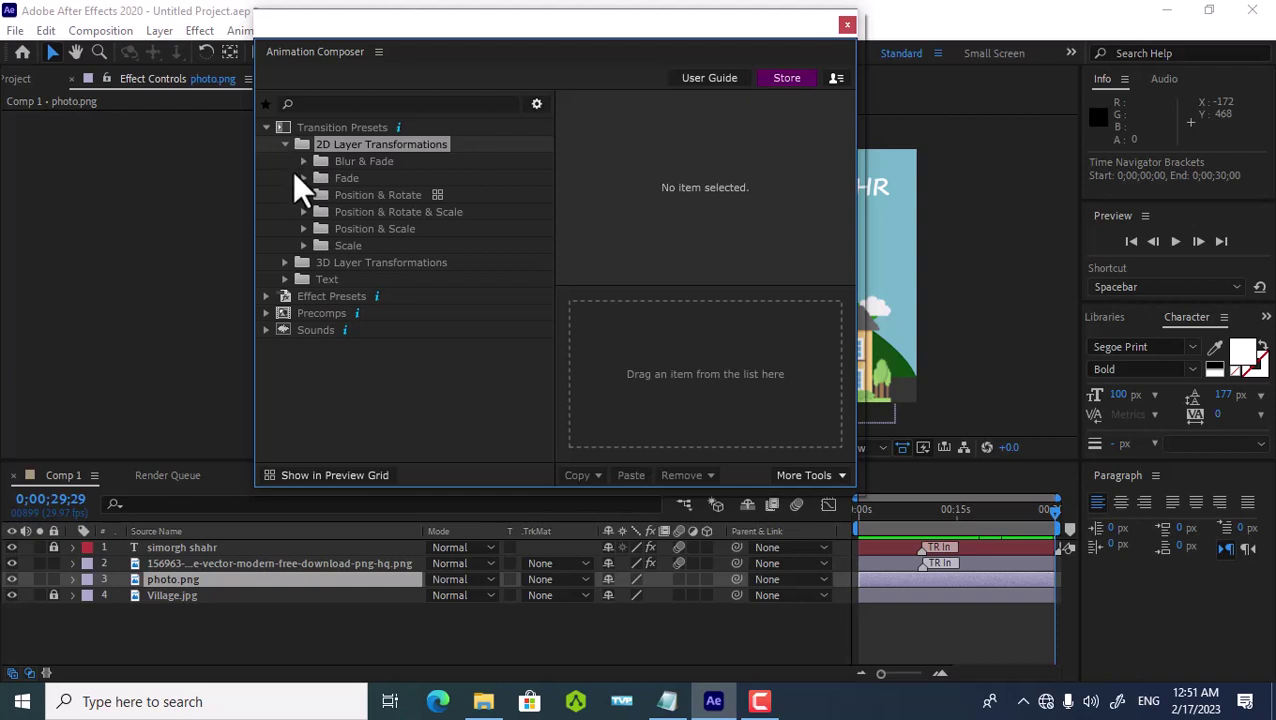
left_click(304, 194)
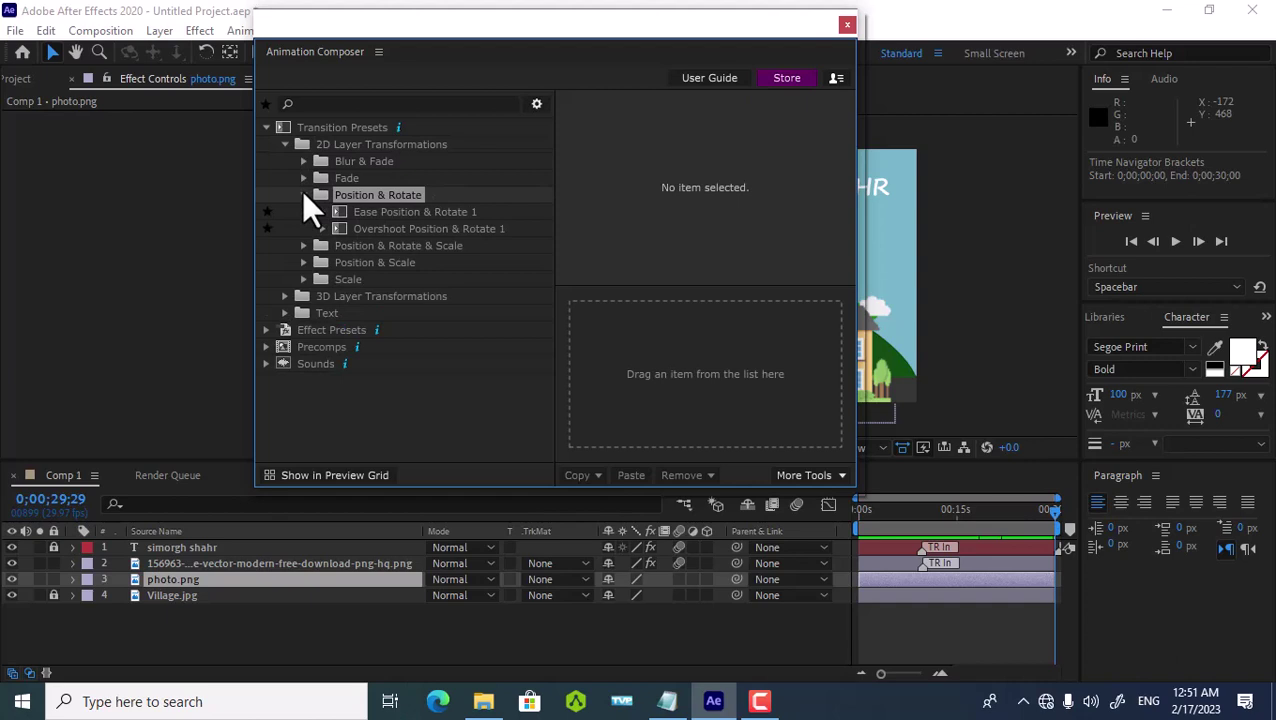
left_click(337, 224)
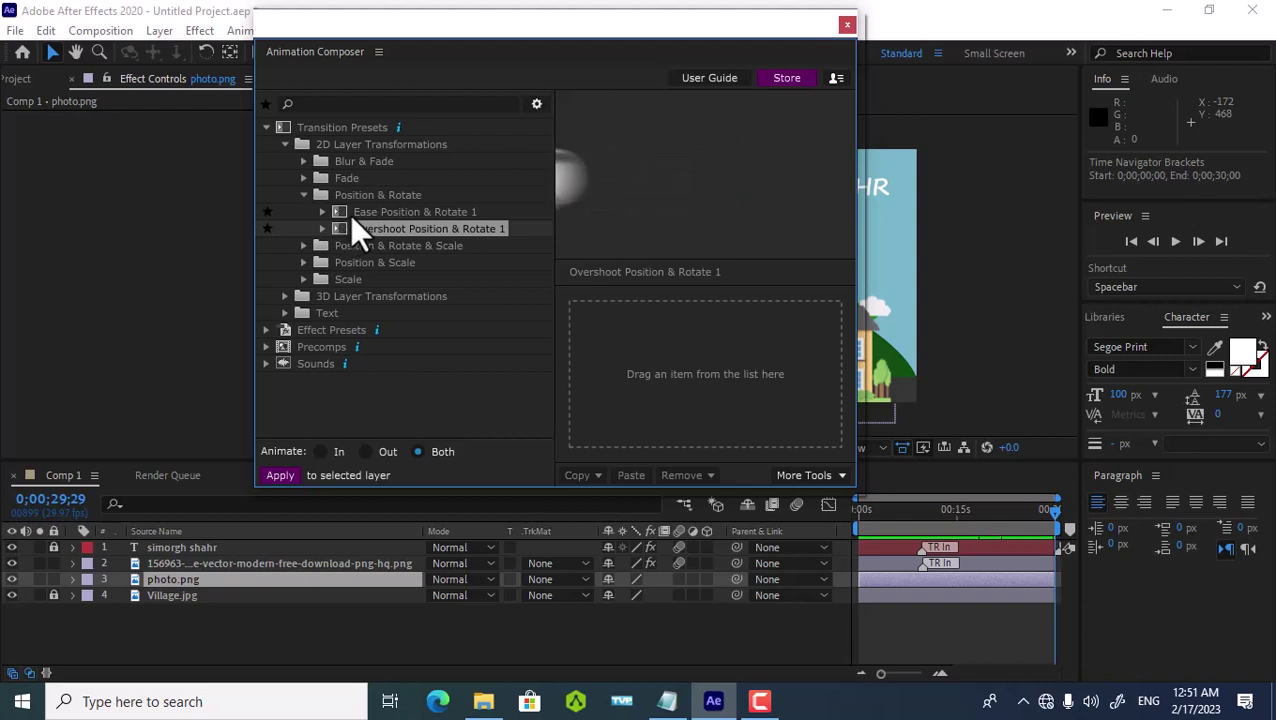
left_click(350, 213)
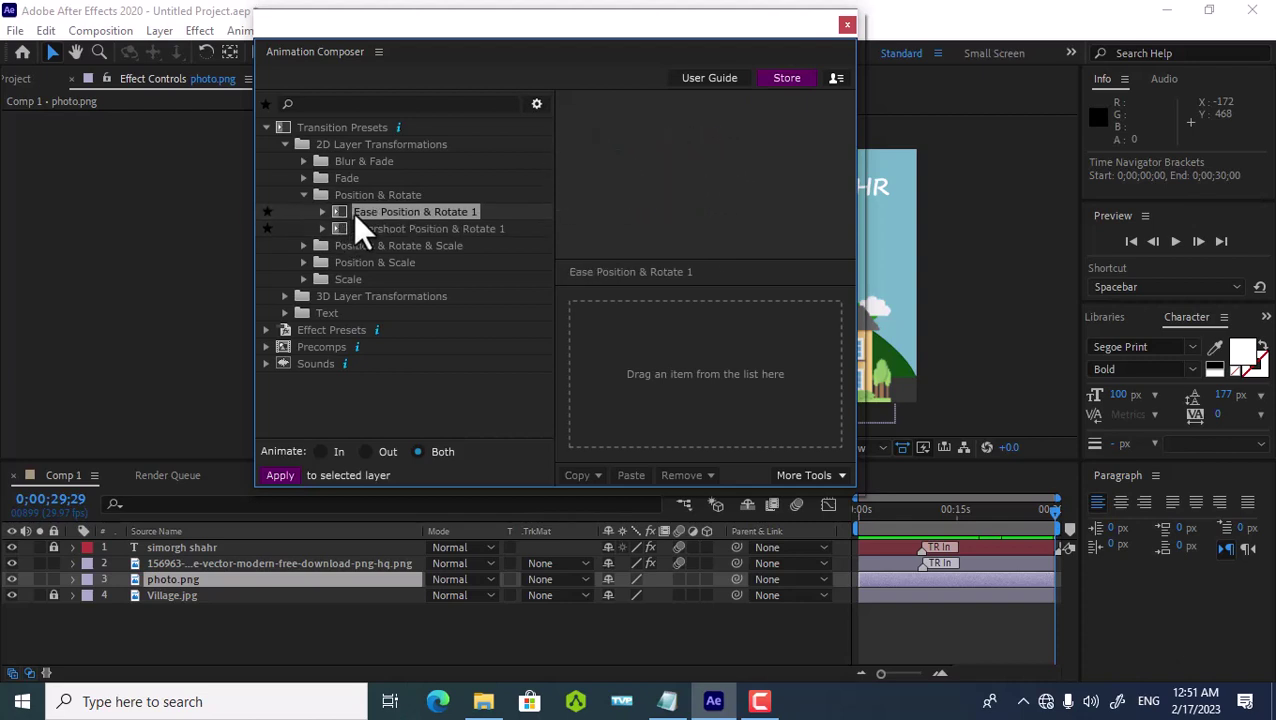
left_click_drag(354, 212, 619, 335)
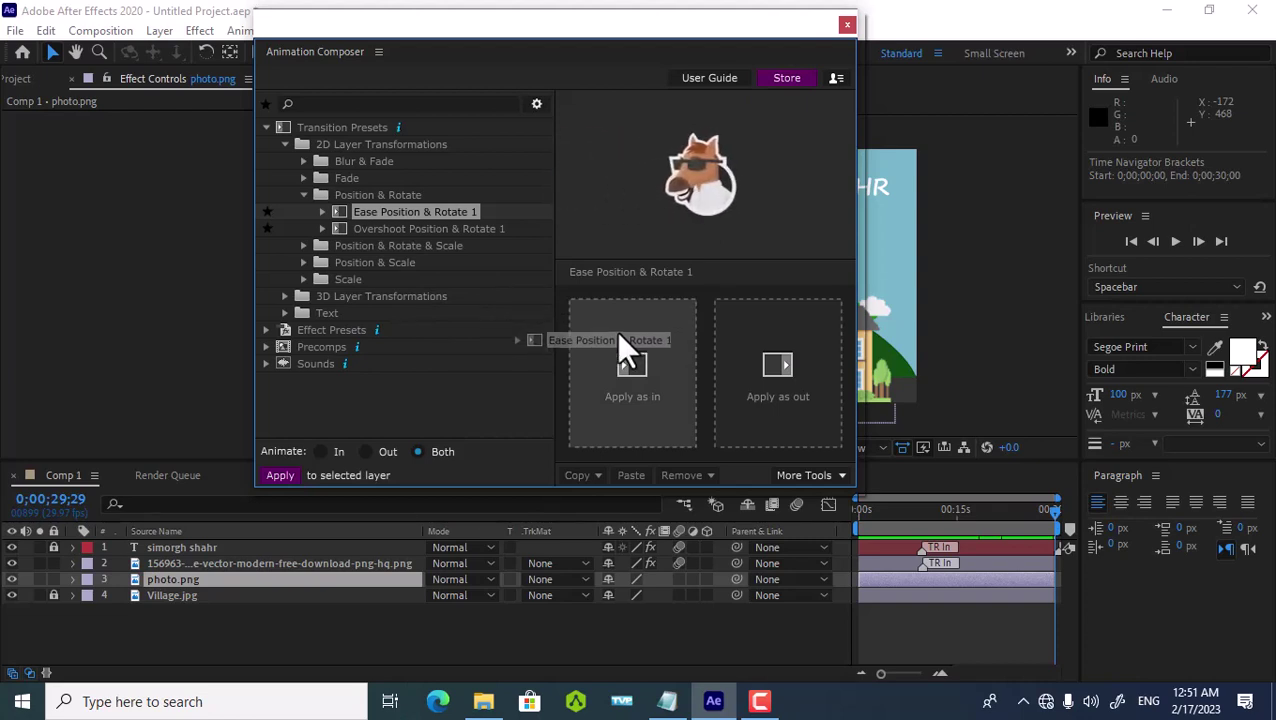
left_click_drag(618, 333, 618, 333)
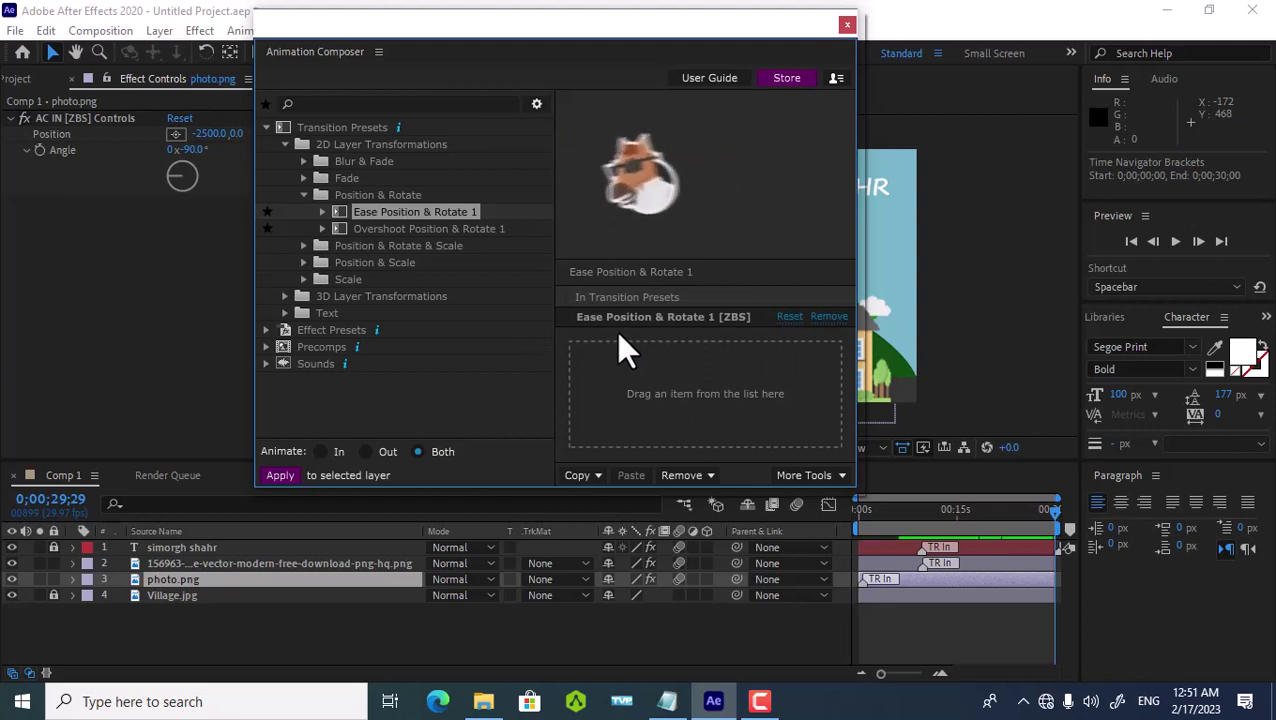
Step: Retime the sun logo's transition to start at 0;00;08;23 and end at 0;00;08;27
left_click(846, 25)
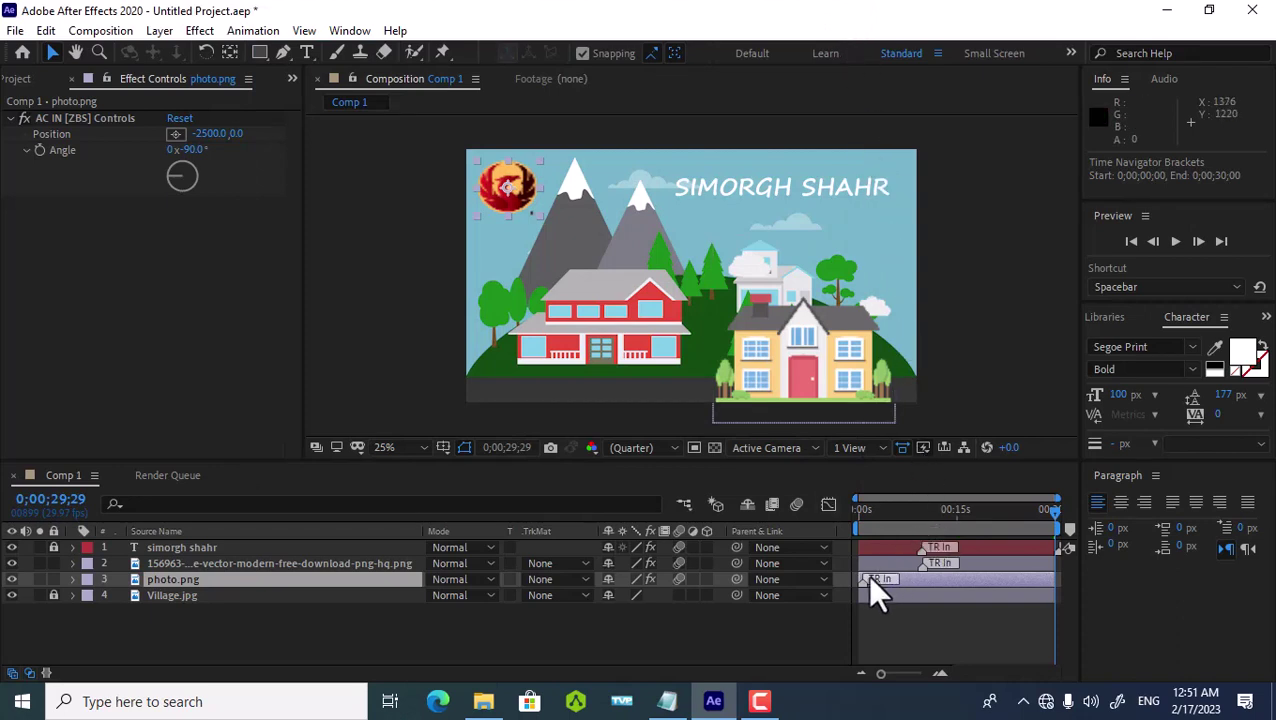
mouse_move(866, 578)
left_mouse_down()
mouse_move(922, 592)
mouse_move(867, 615)
left_mouse_up()
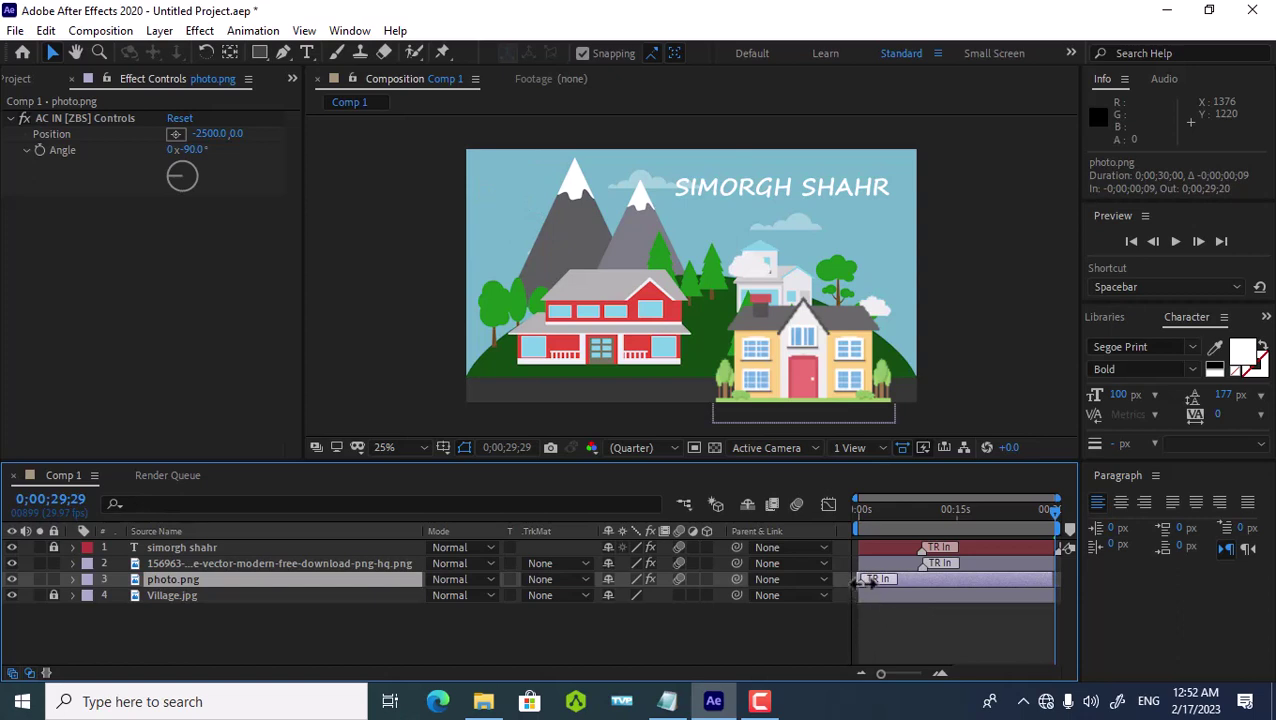
left_click_drag(870, 579, 922, 588)
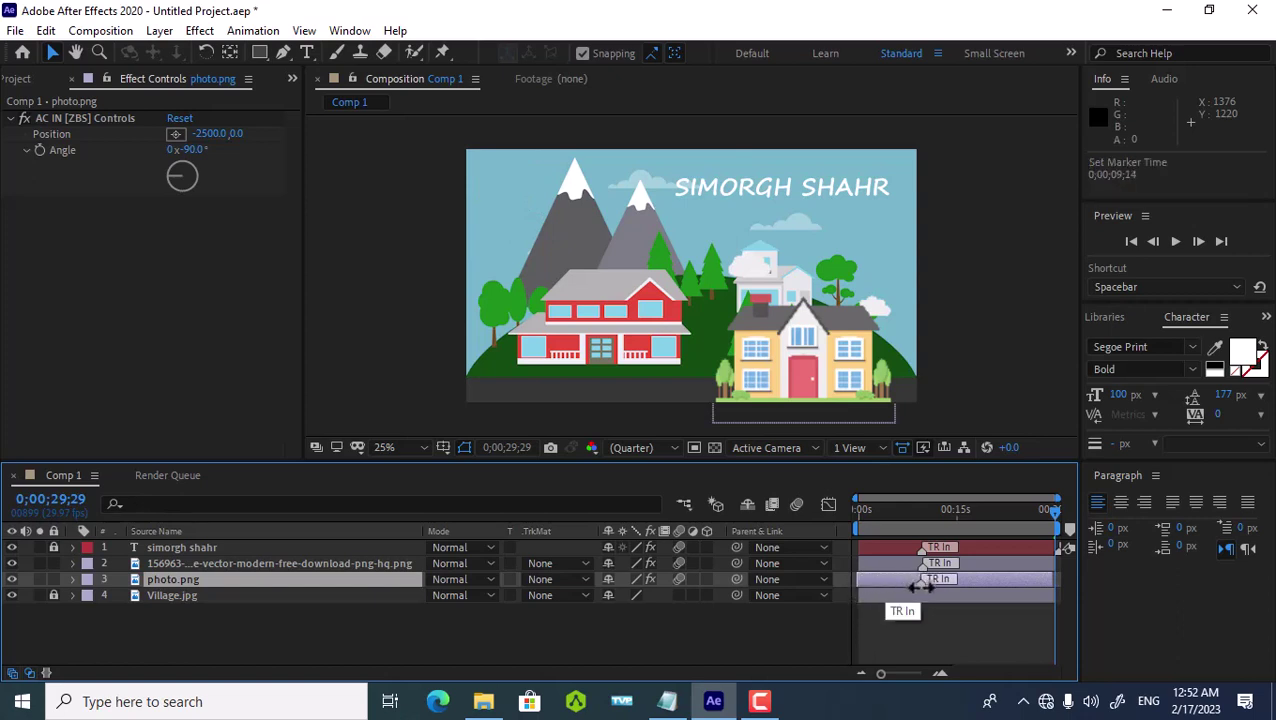
Step: Scrub through the sun logo's entrance around 15–16 seconds, then deselect the layer
left_click(877, 514)
left_click_drag(875, 511, 1012, 528)
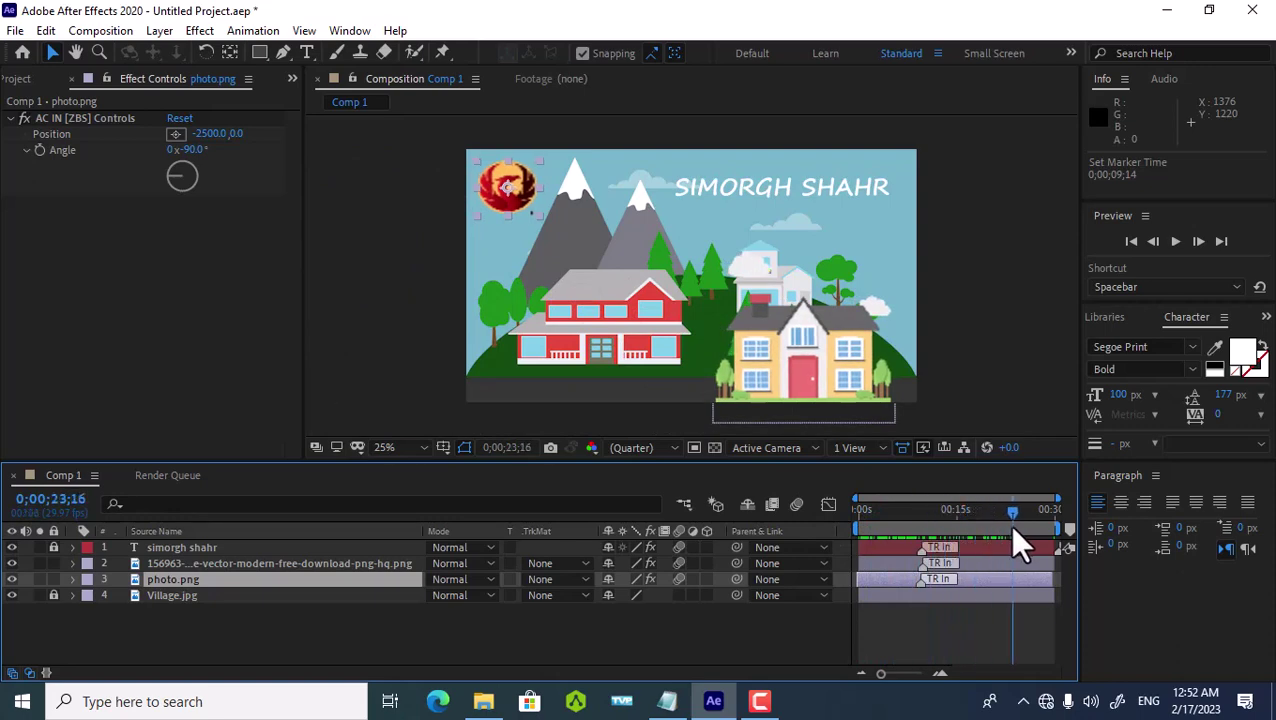
mouse_move(1014, 528)
left_mouse_down()
mouse_move(856, 608)
mouse_move(997, 584)
left_mouse_up()
mouse_move(996, 584)
left_mouse_down()
mouse_move(862, 655)
mouse_move(919, 640)
mouse_move(1042, 644)
left_mouse_up()
mouse_move(1042, 645)
left_mouse_down()
mouse_move(1013, 665)
mouse_move(862, 702)
mouse_move(951, 695)
left_mouse_up()
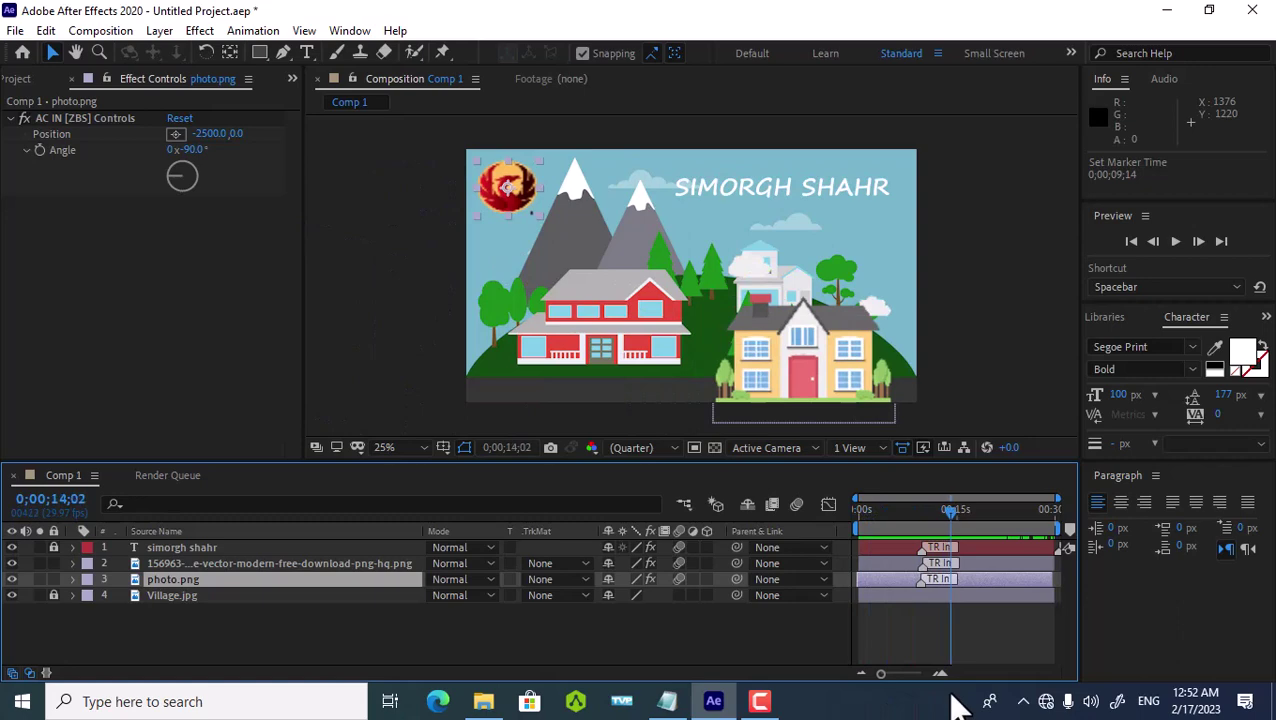
left_click(918, 549)
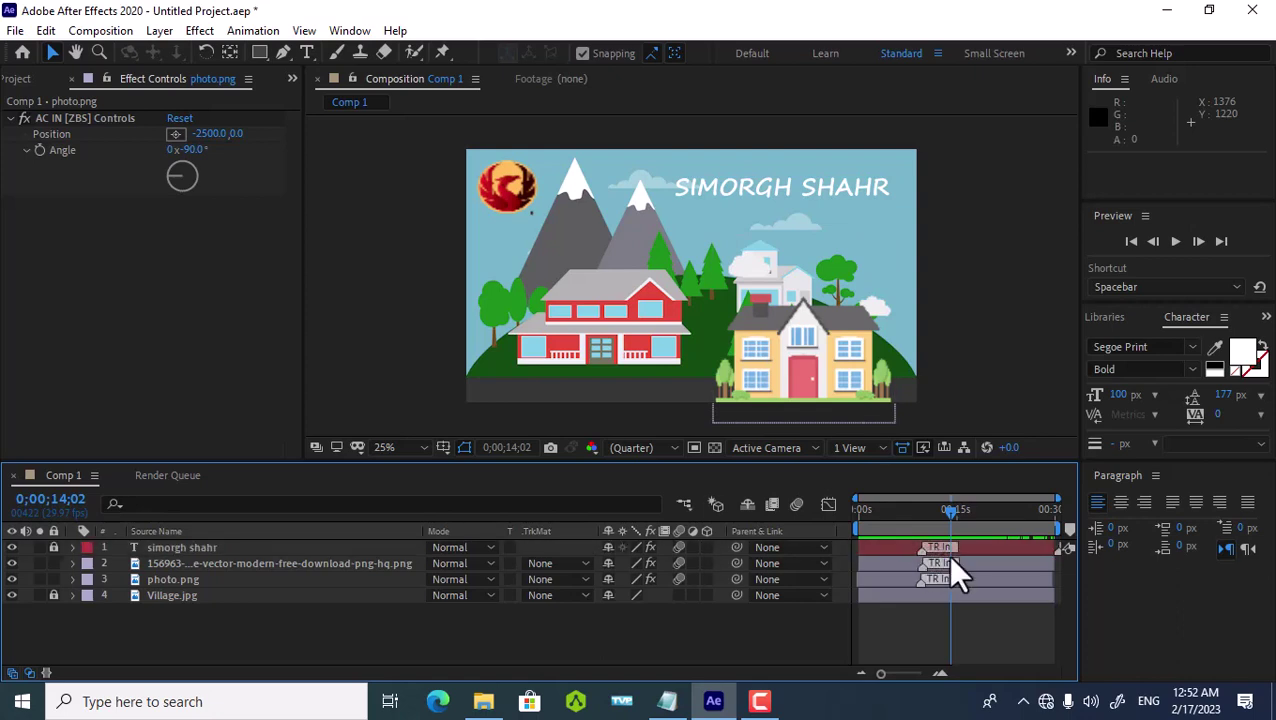
Step: Unlock the title layer, move its TR In to 0;00;16;15, and scrub back to about 12 seconds
left_click(54, 547)
left_click_drag(913, 554, 967, 561)
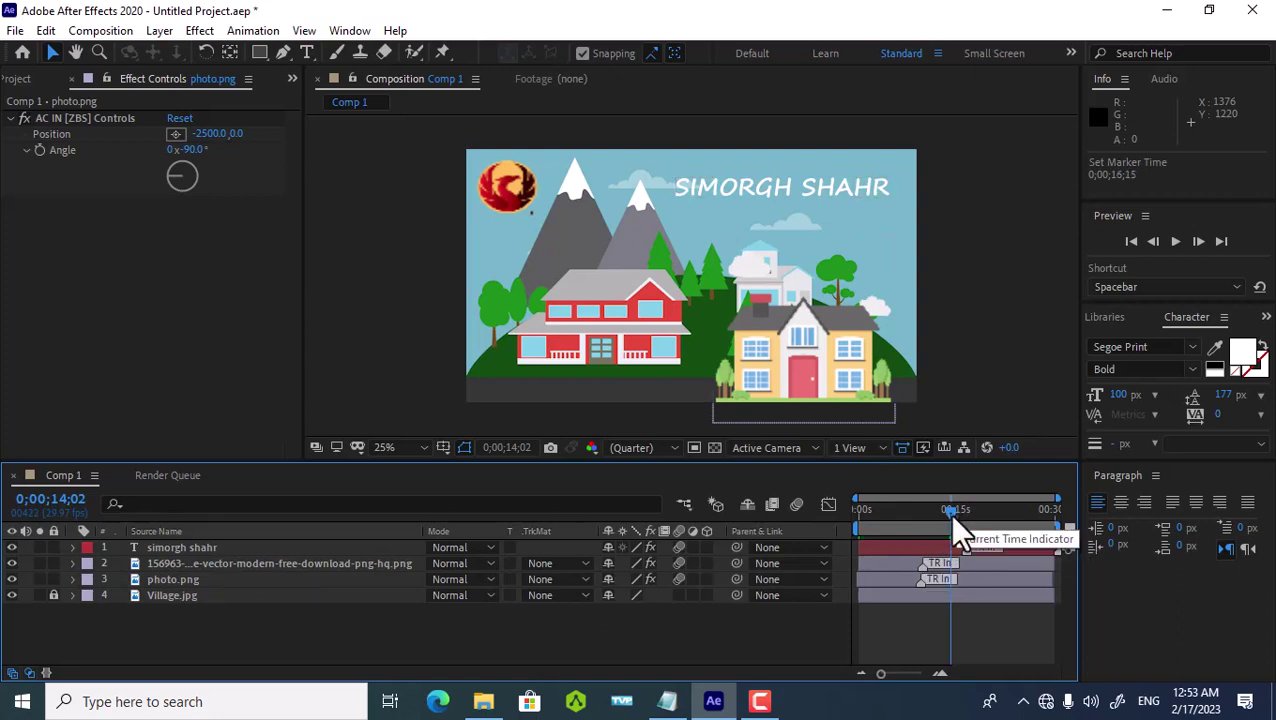
mouse_move(953, 515)
left_mouse_down()
mouse_move(852, 542)
mouse_move(939, 545)
mouse_move(931, 564)
mouse_move(865, 591)
mouse_move(1010, 583)
mouse_move(878, 658)
mouse_move(1000, 655)
left_mouse_up()
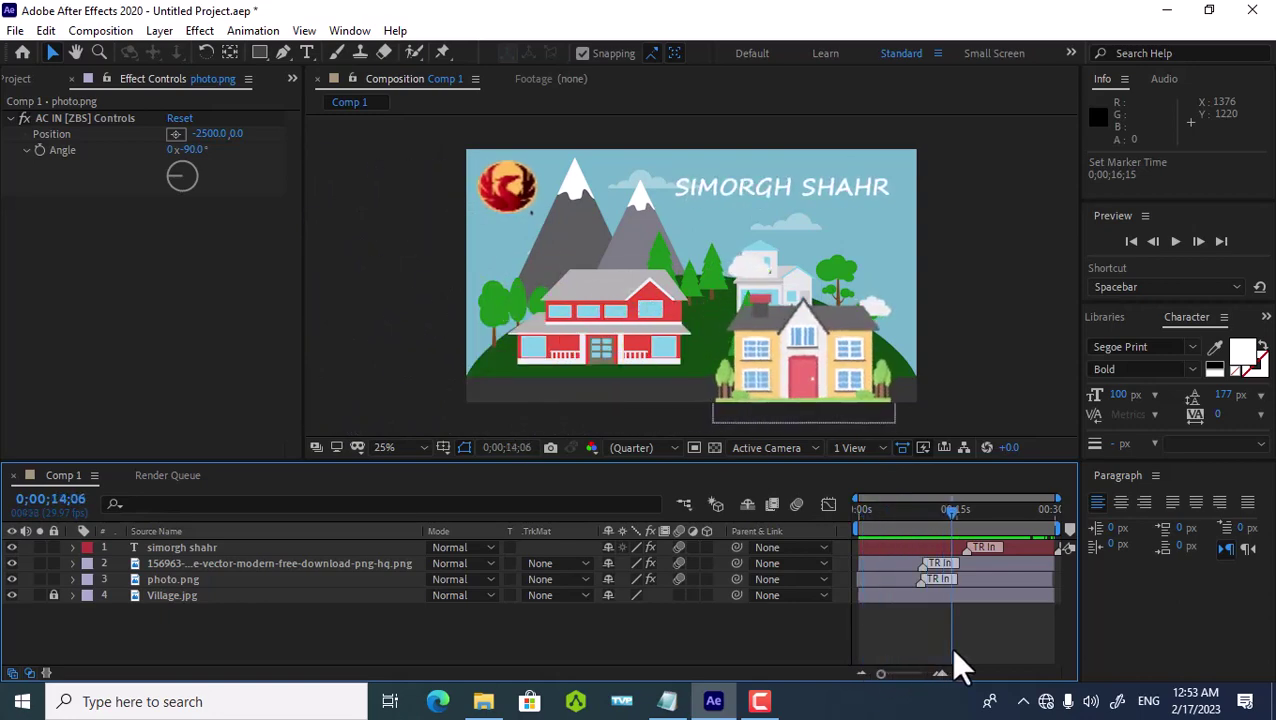
mouse_move(1000, 655)
left_mouse_down()
mouse_move(866, 712)
mouse_move(950, 708)
left_mouse_up()
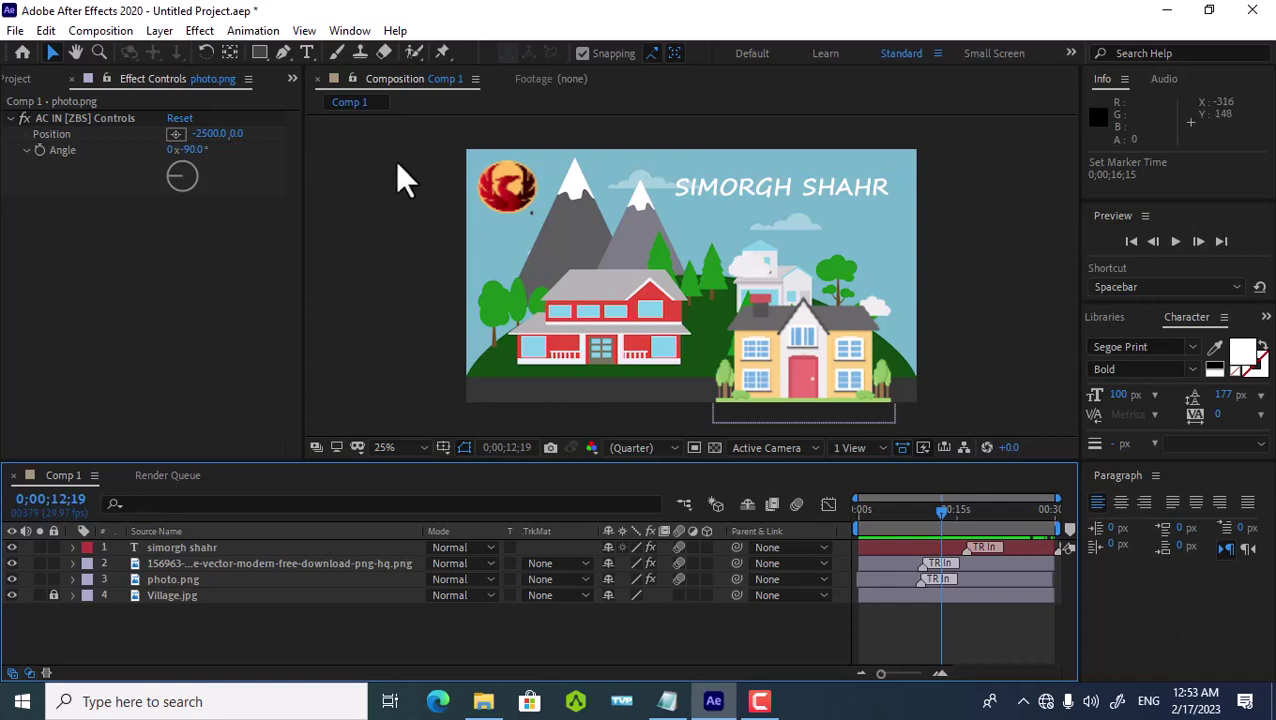
Step: Add Comp 1 to the Render Queue via Composition > Pre-render with AVI output
left_click(123, 28)
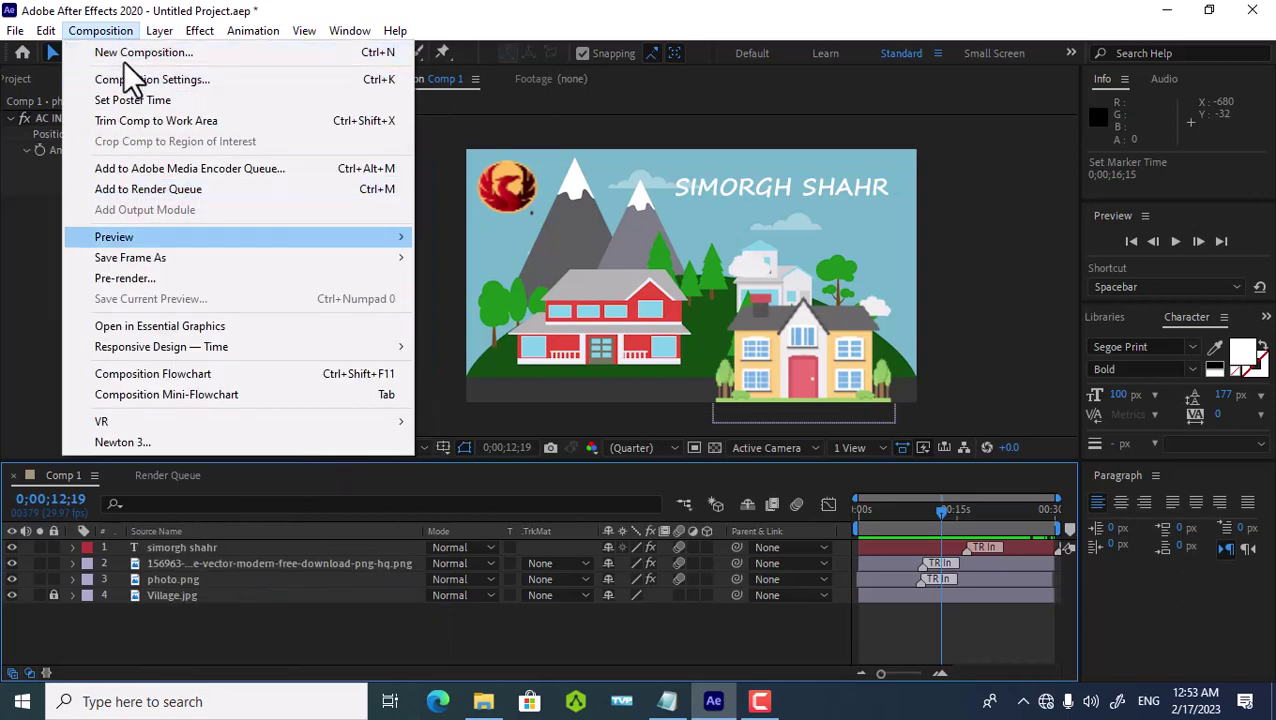
left_click(157, 278)
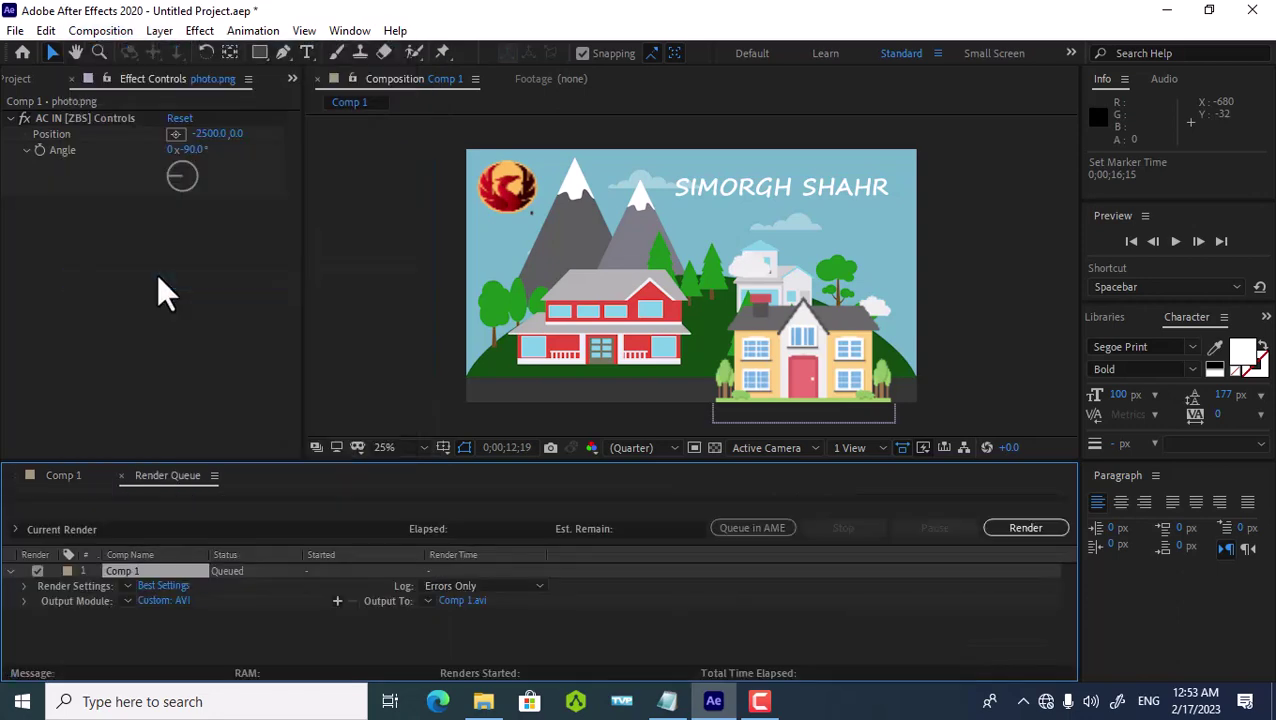
left_click(1000, 529)
left_click(169, 600)
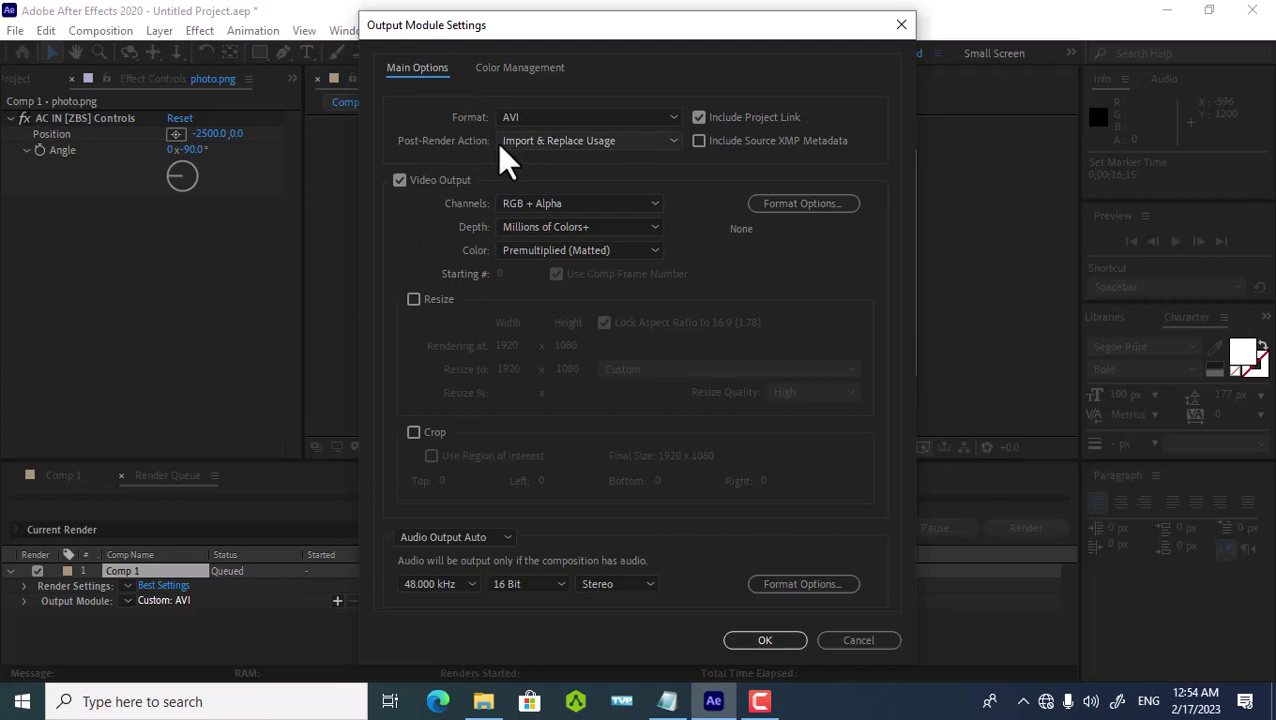
left_click(545, 122)
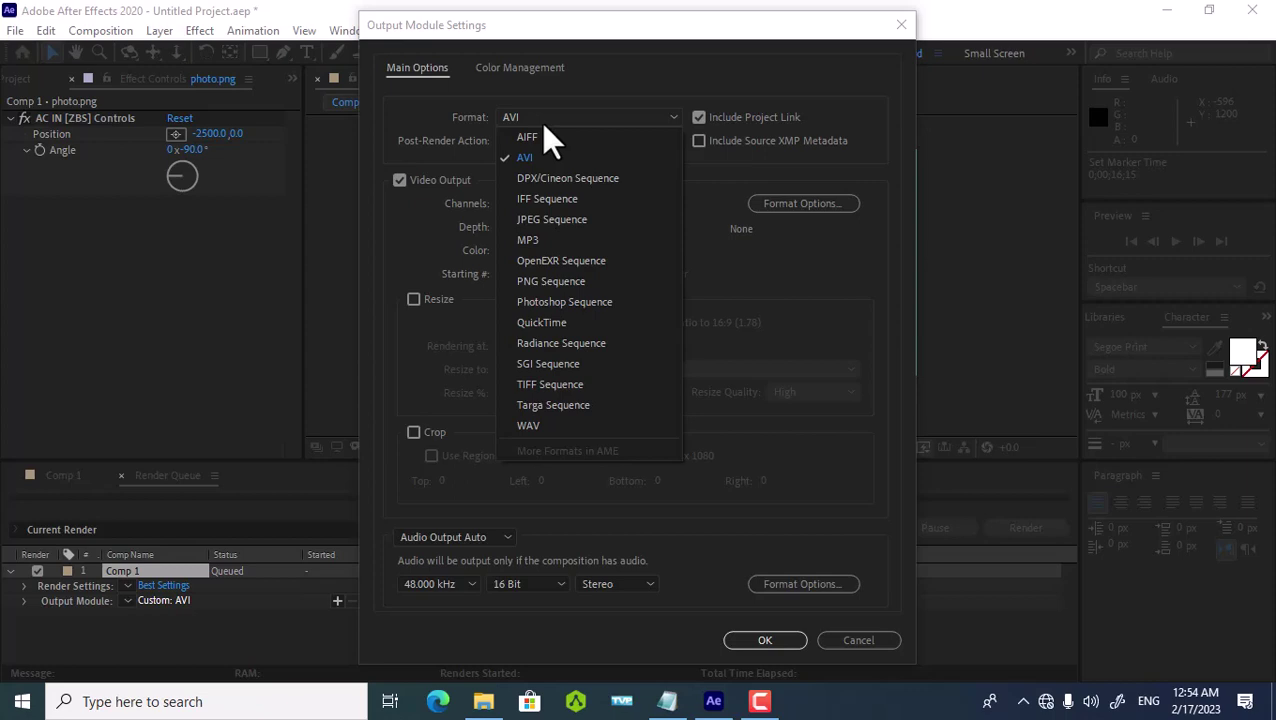
key("Down")
key("Down")
key("Down")
key("Down")
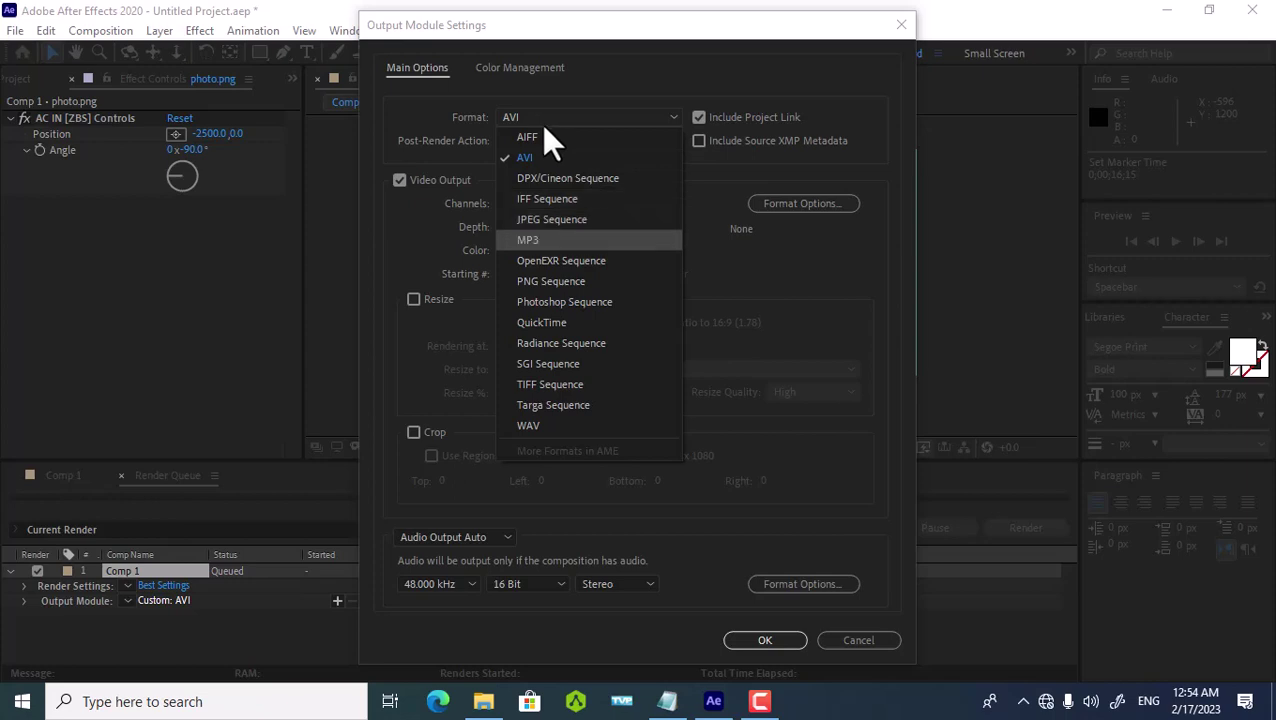
key("Down")
key("Down")
key("Down")
key("Down")
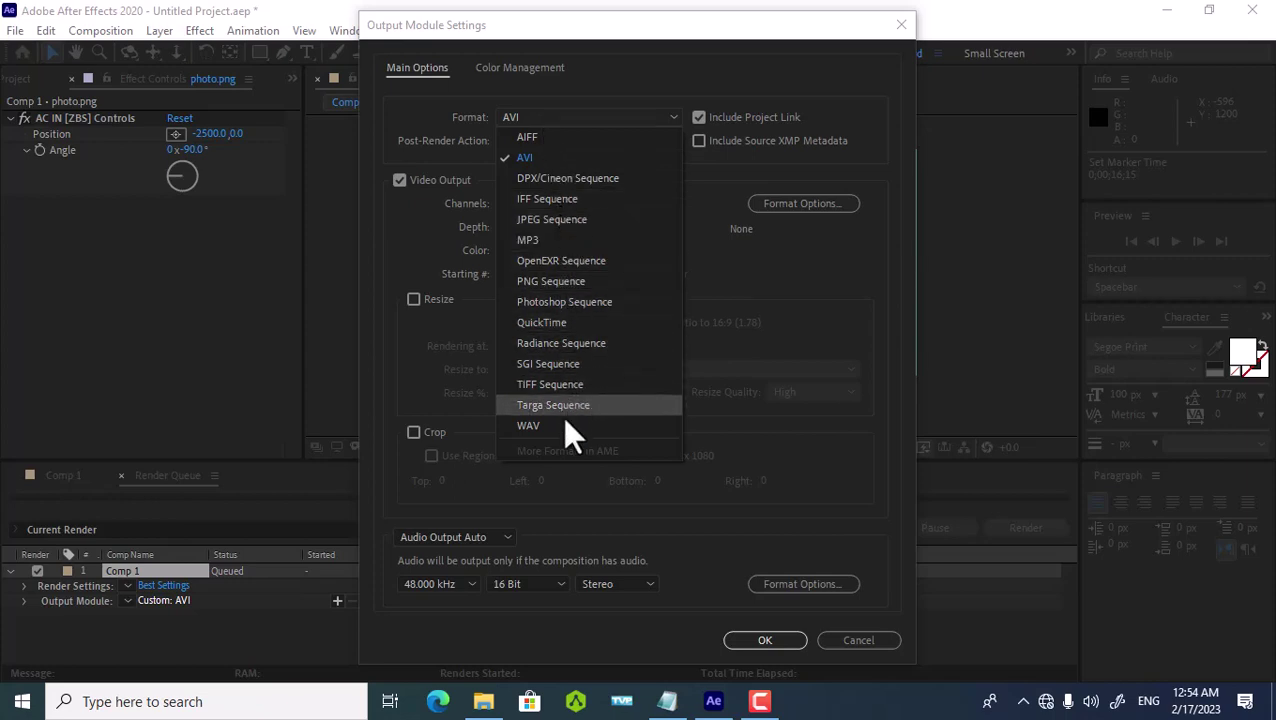
key("Up")
key("Up")
key("Up")
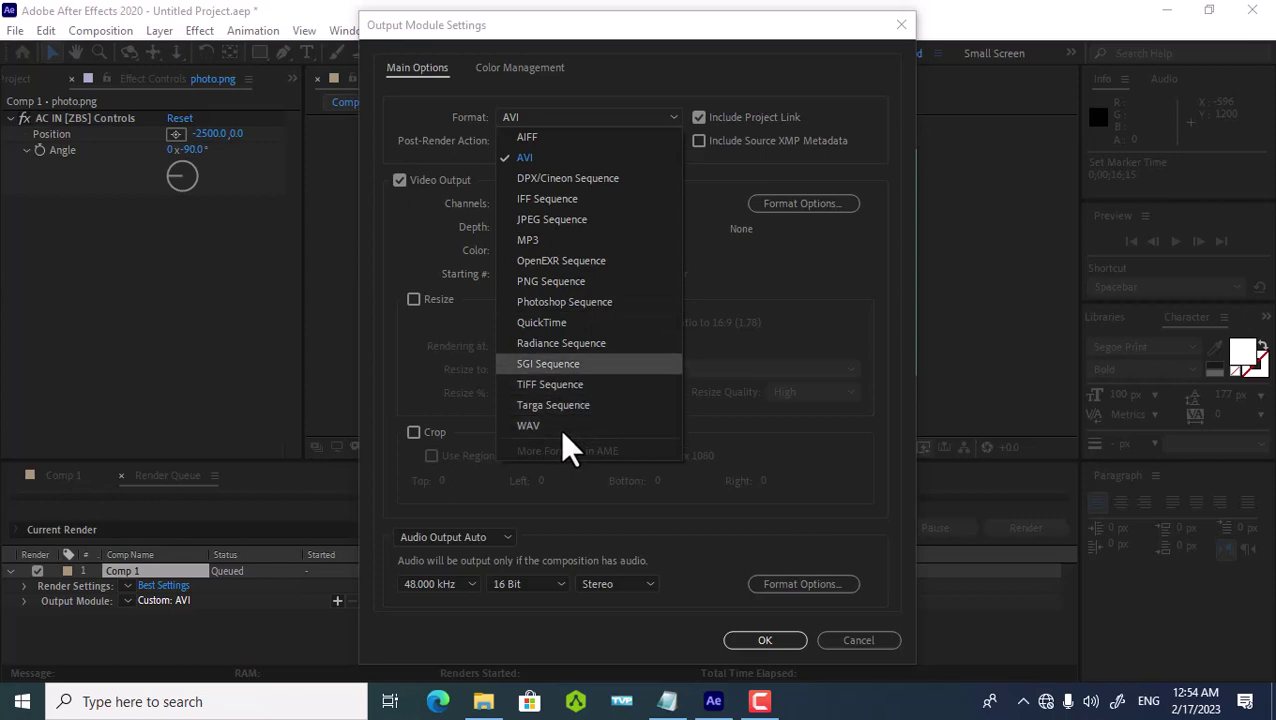
key("Up")
key("Up")
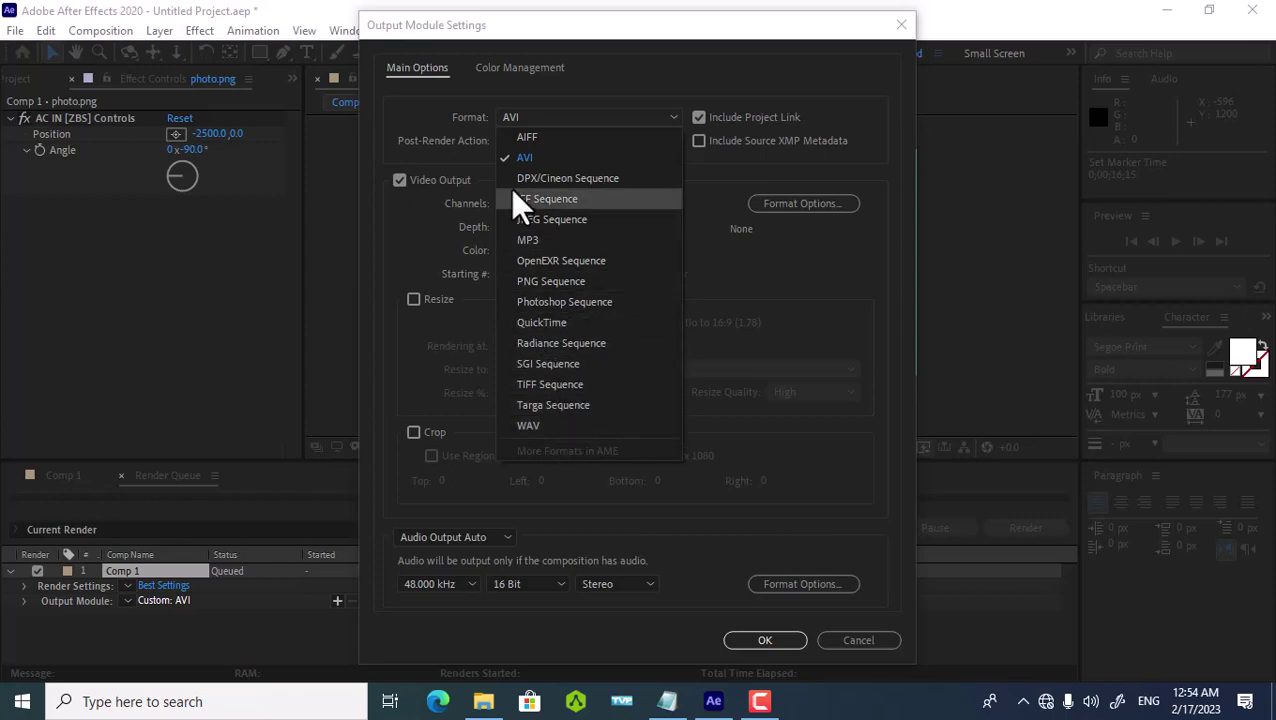
key("Down")
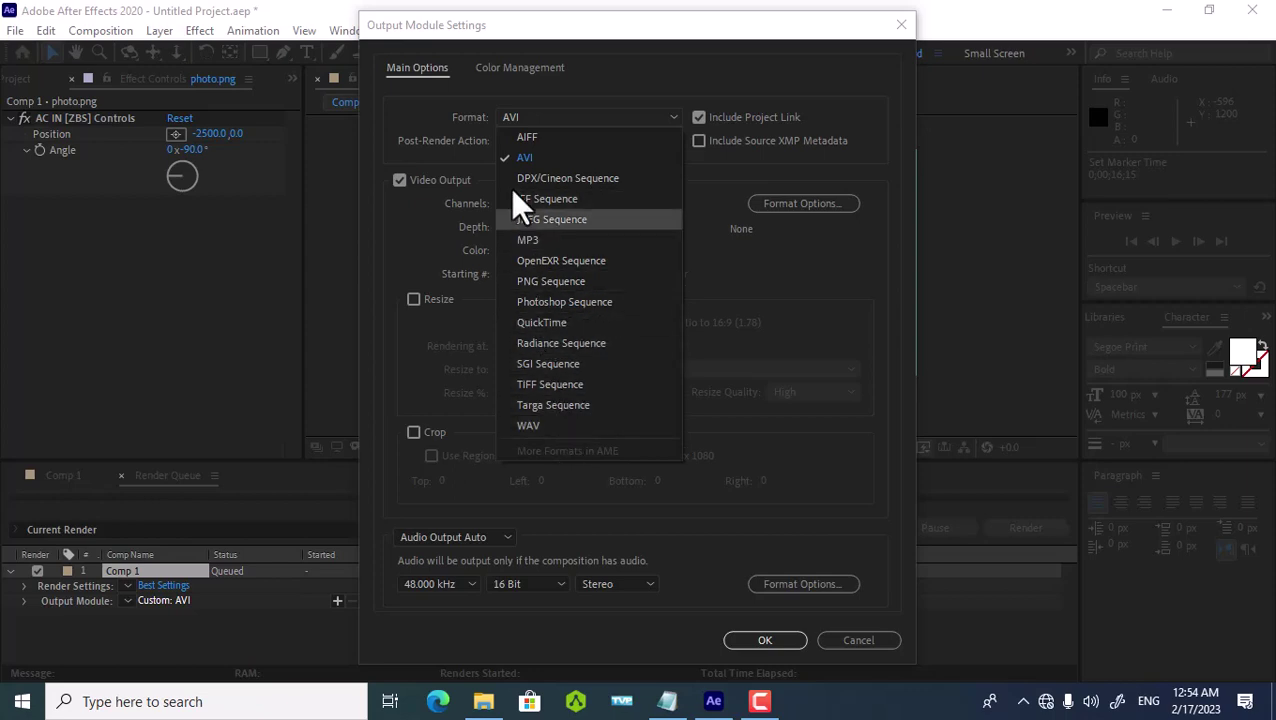
key("Up")
key("Up")
key("Up")
left_click(519, 157)
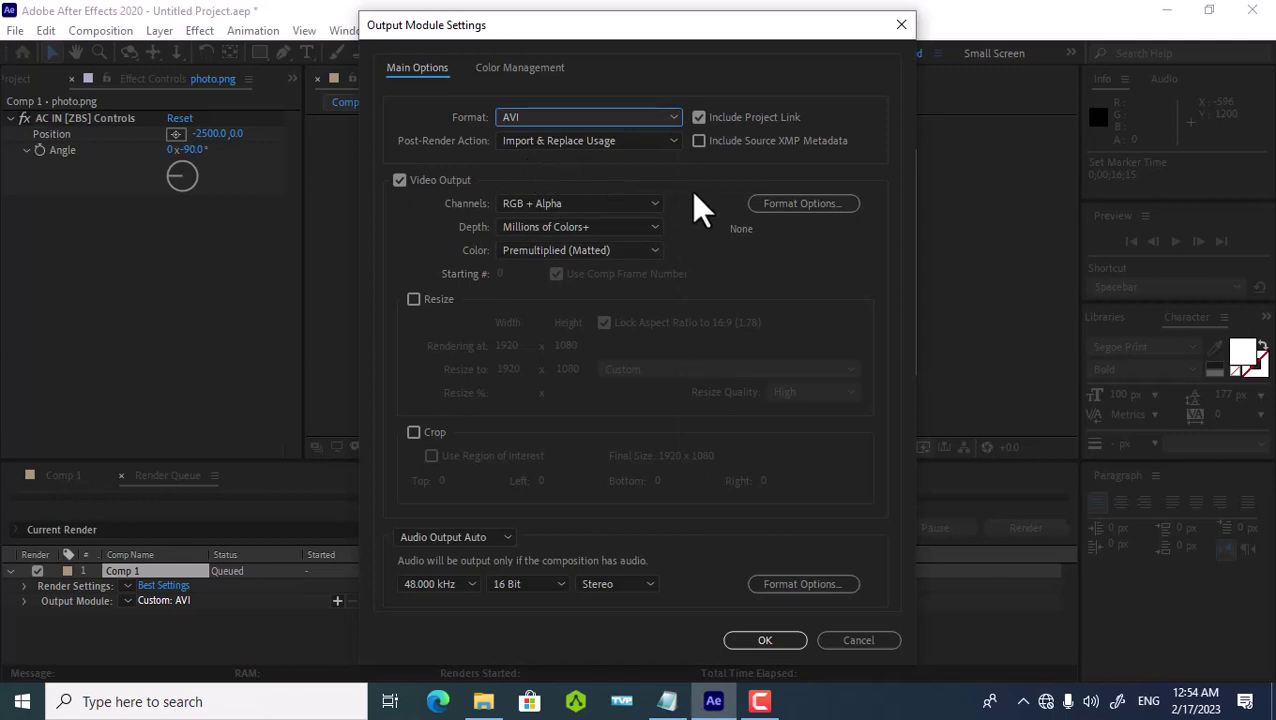
left_click(898, 28)
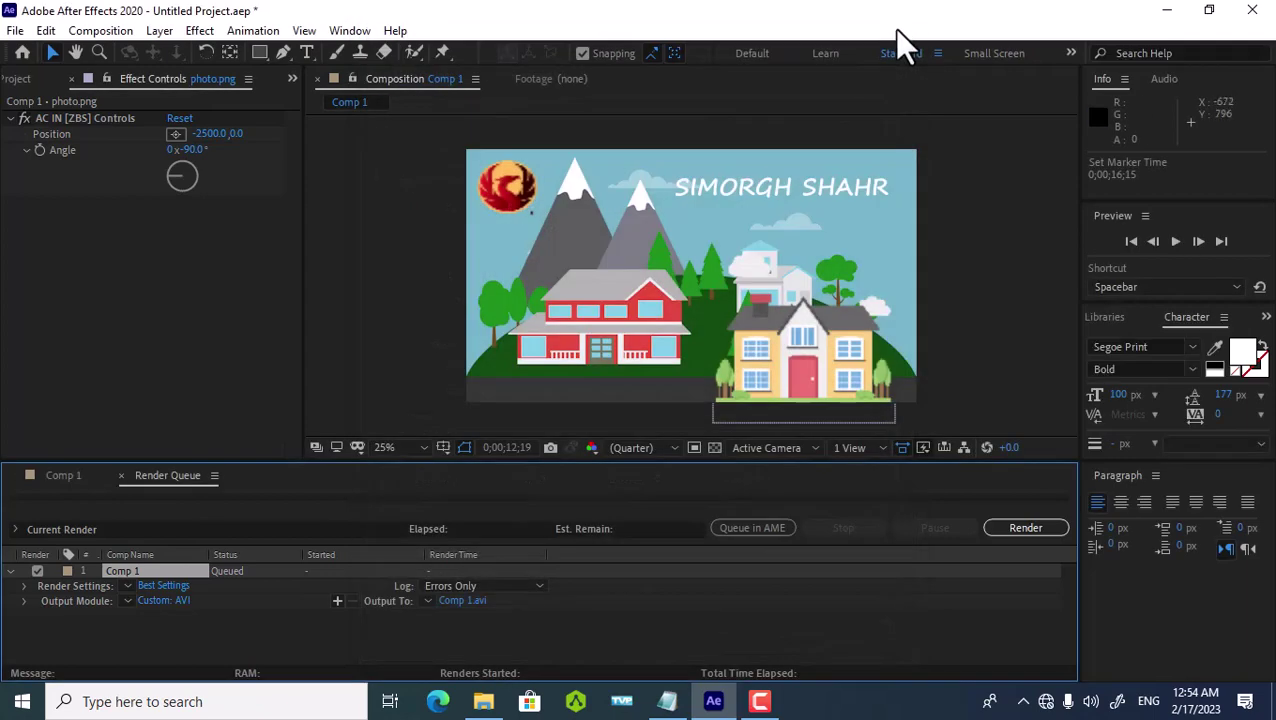
Step: Review Comp 1's Best Settings render options, then choose a save location for Comp 1.avi
left_click(164, 586)
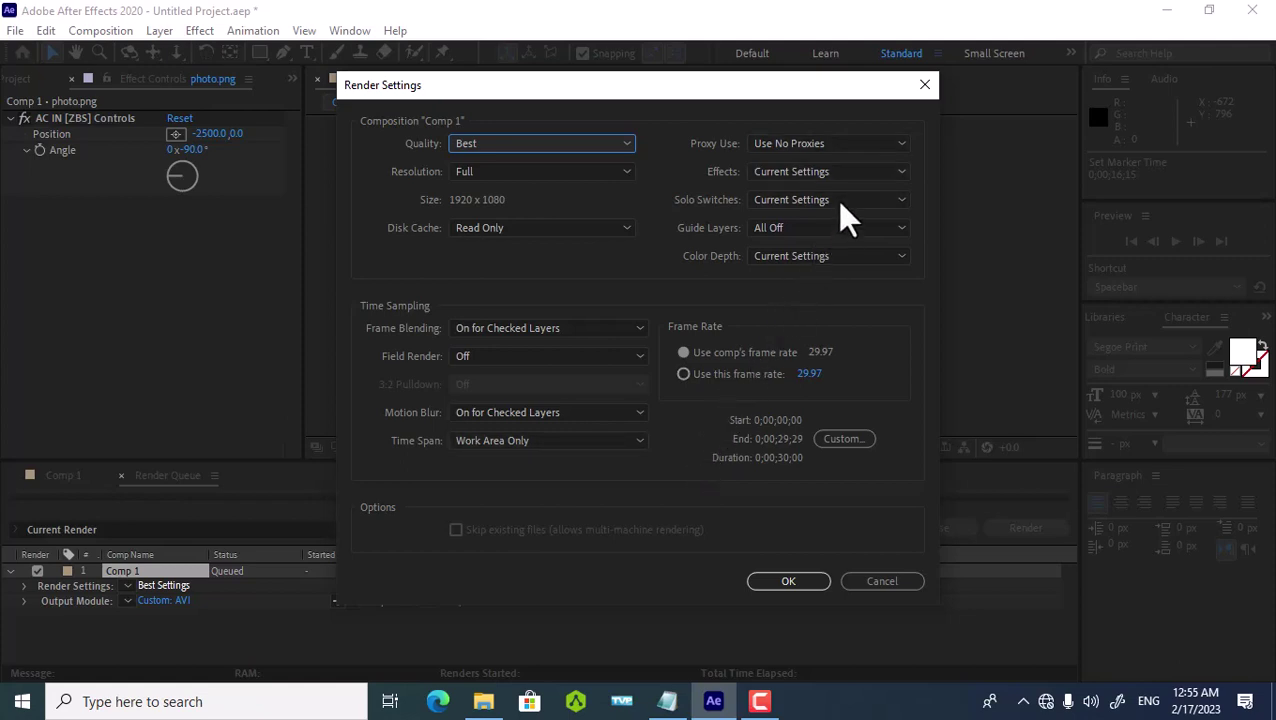
left_click(924, 86)
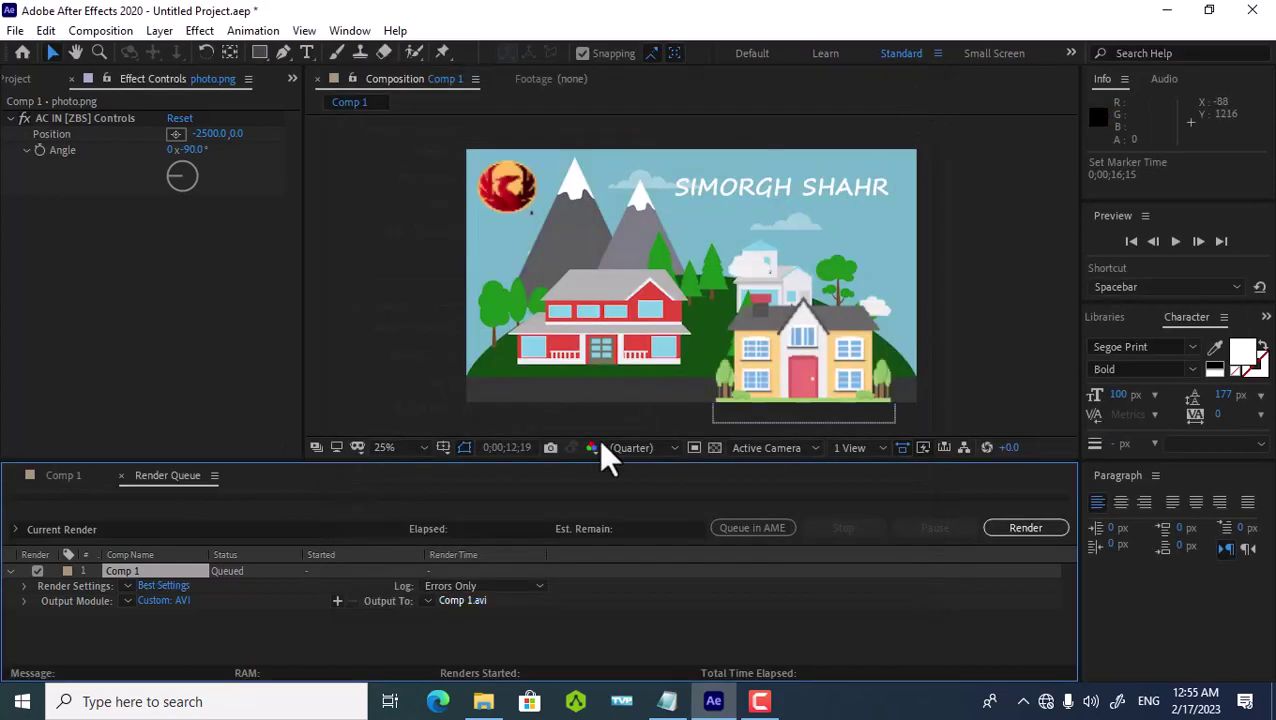
left_click(460, 598)
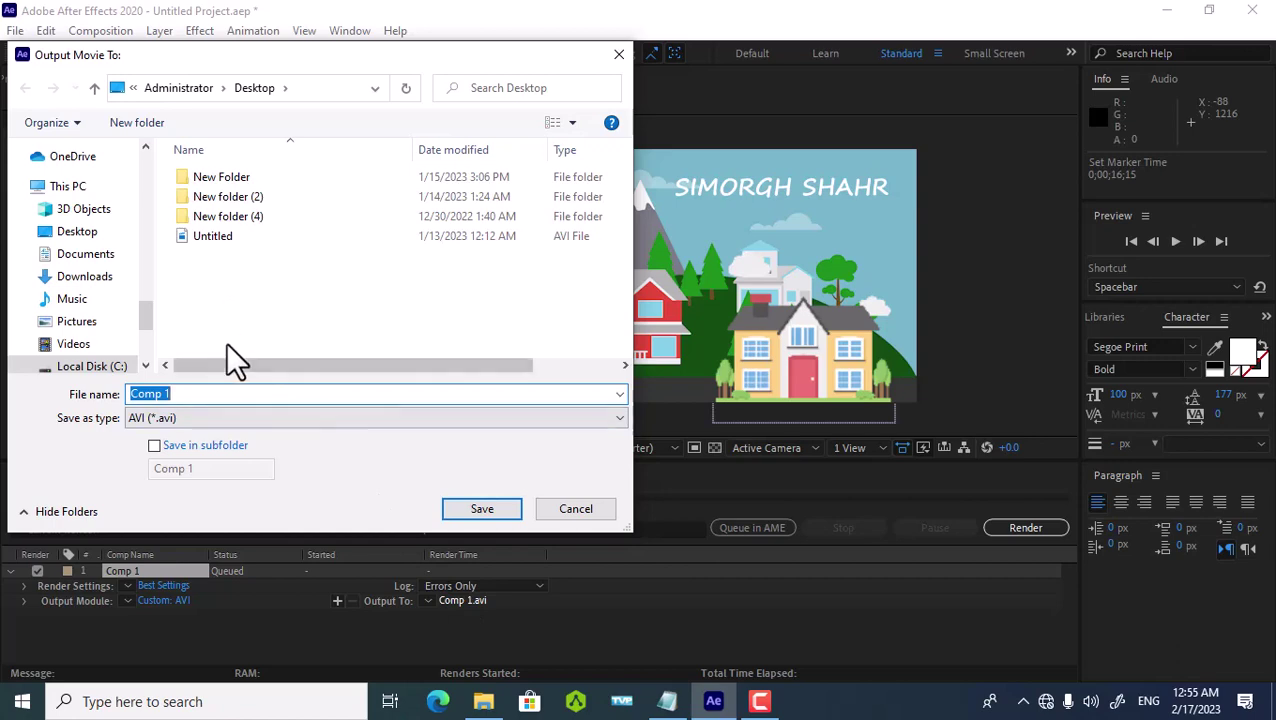
Step: Save the output as Comp 1.avi on the Desktop and start the render
left_click(448, 512)
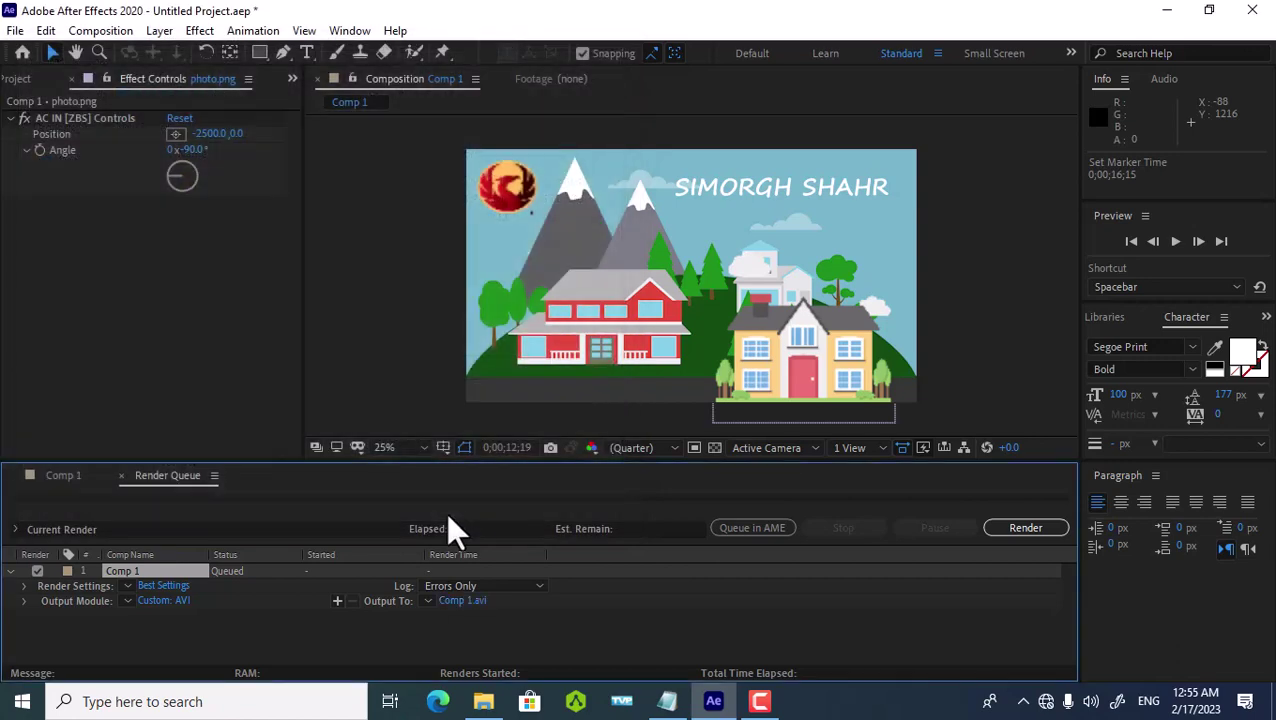
left_click(1010, 532)
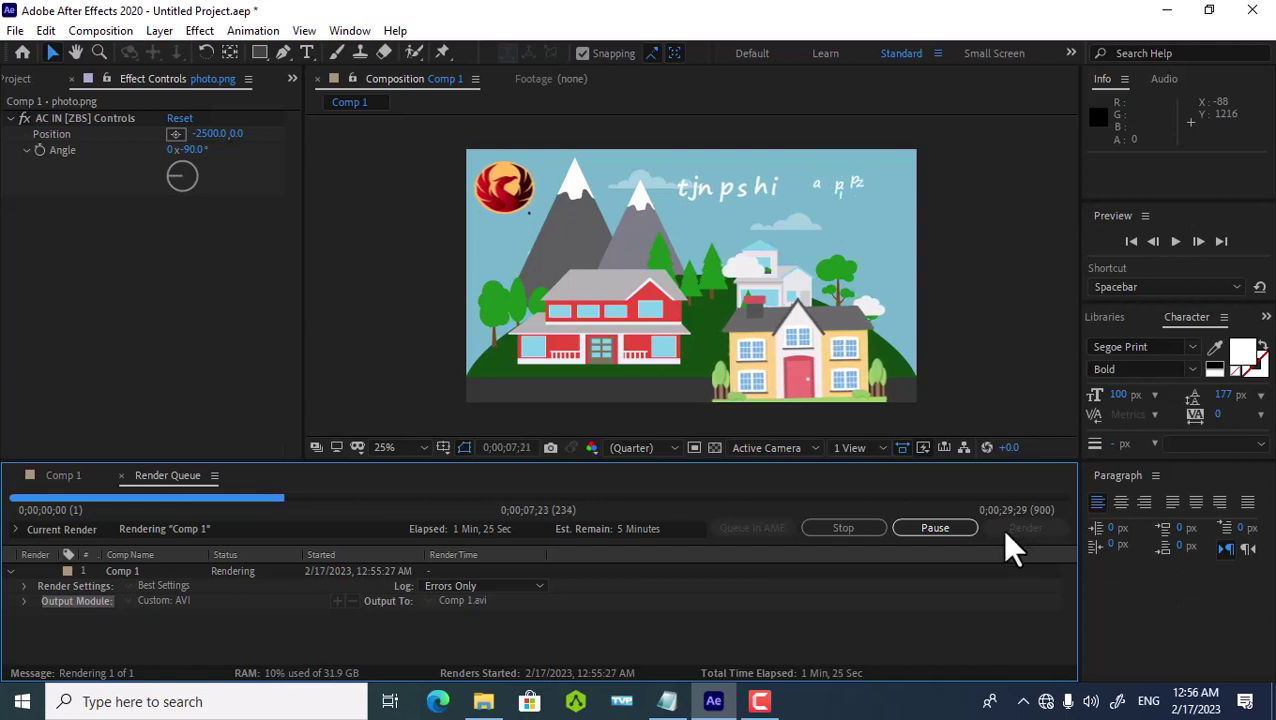
Step: Let Comp 1's render complete, reaching Done after 3 min 43 sec
left_click(761, 703)
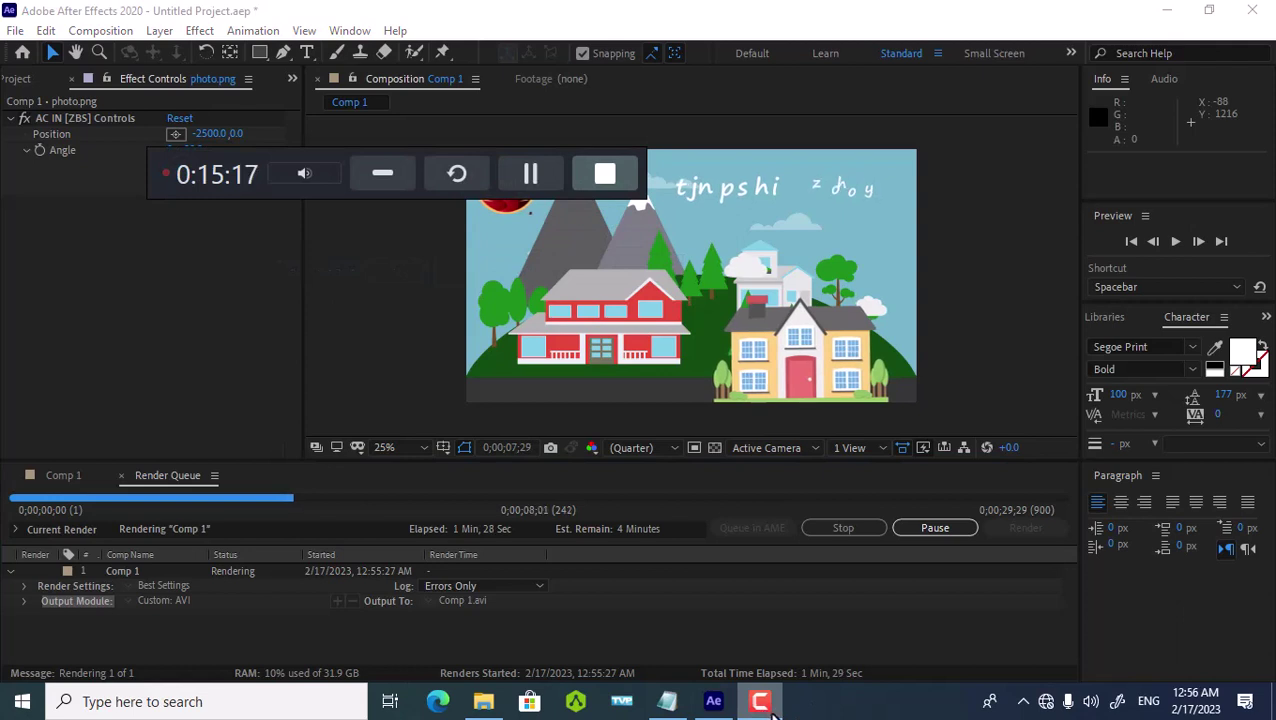
left_click(769, 709)
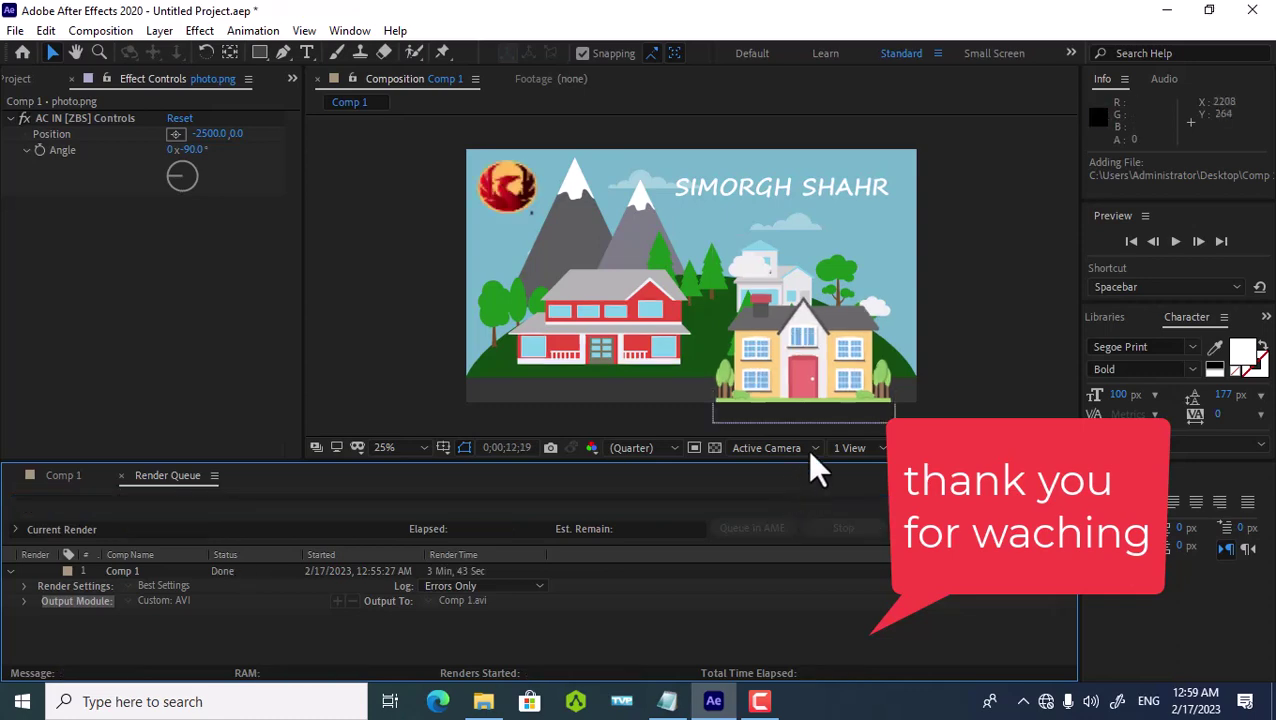
Step: Play the rendered Comp 1 video from the desktop in Movies & TV to its 0:00:30 'thank you' ending
left_click(1166, 10)
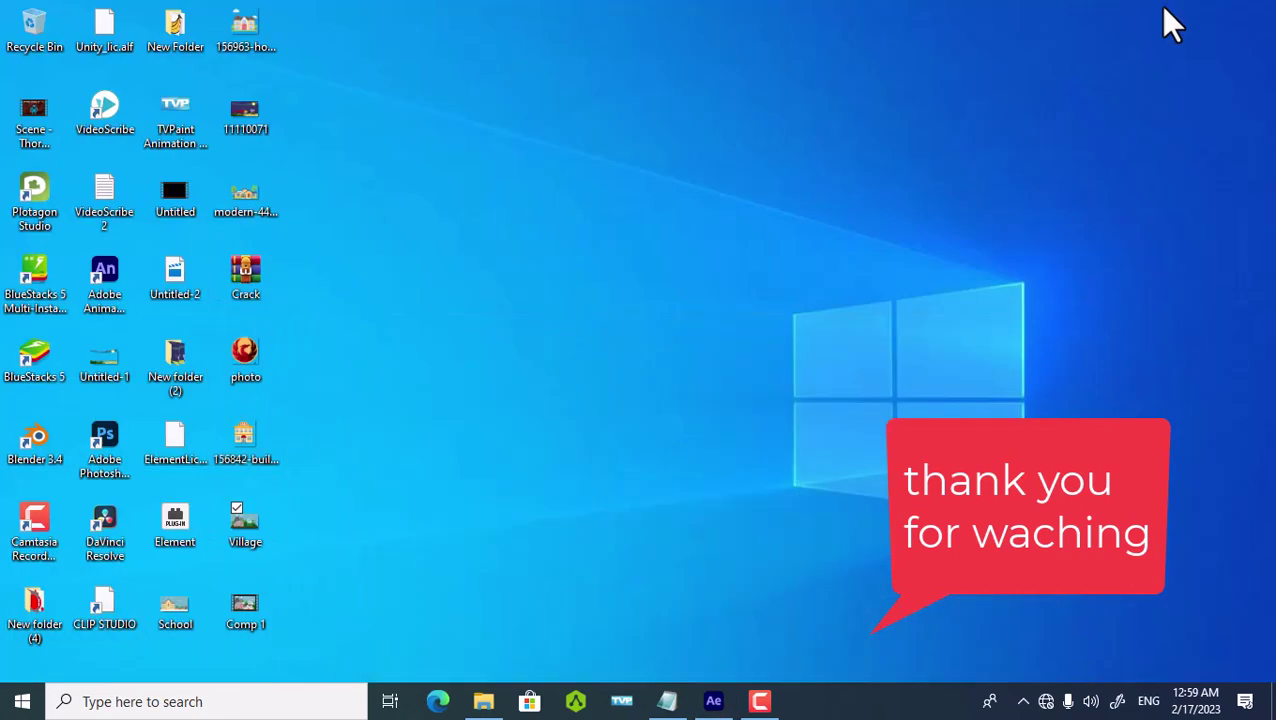
double_click(240, 603)
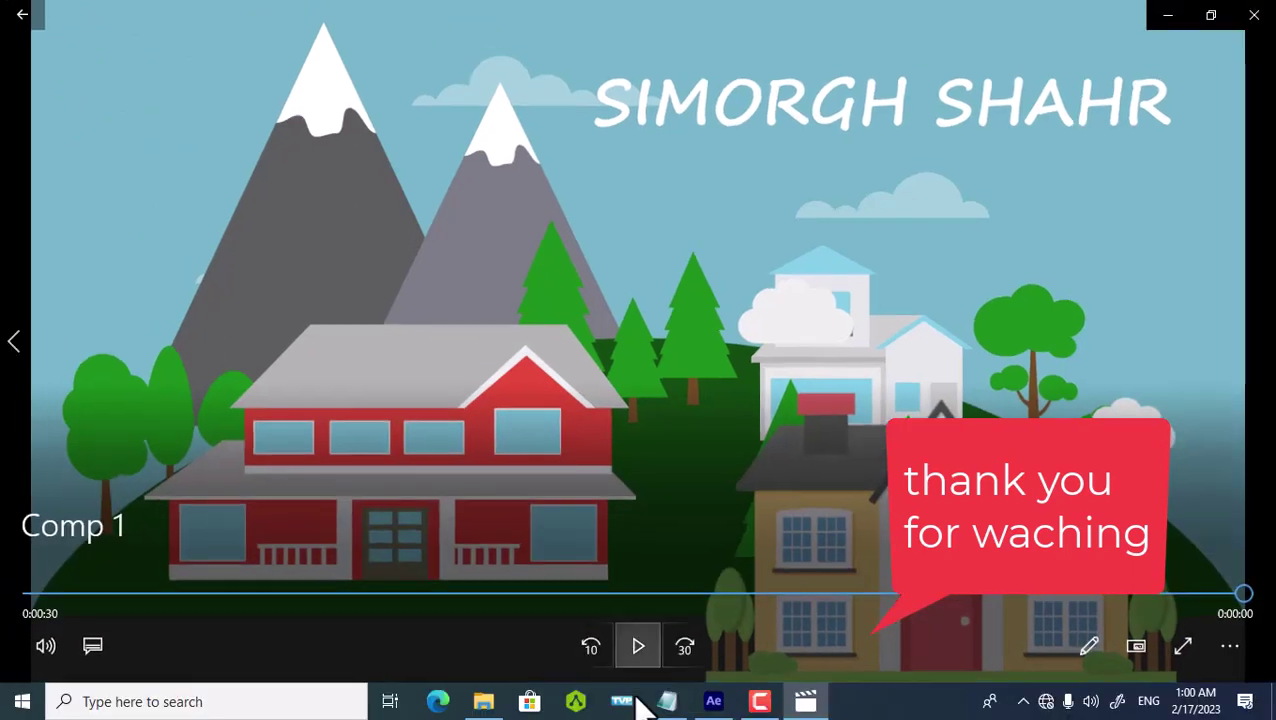
left_click(760, 702)
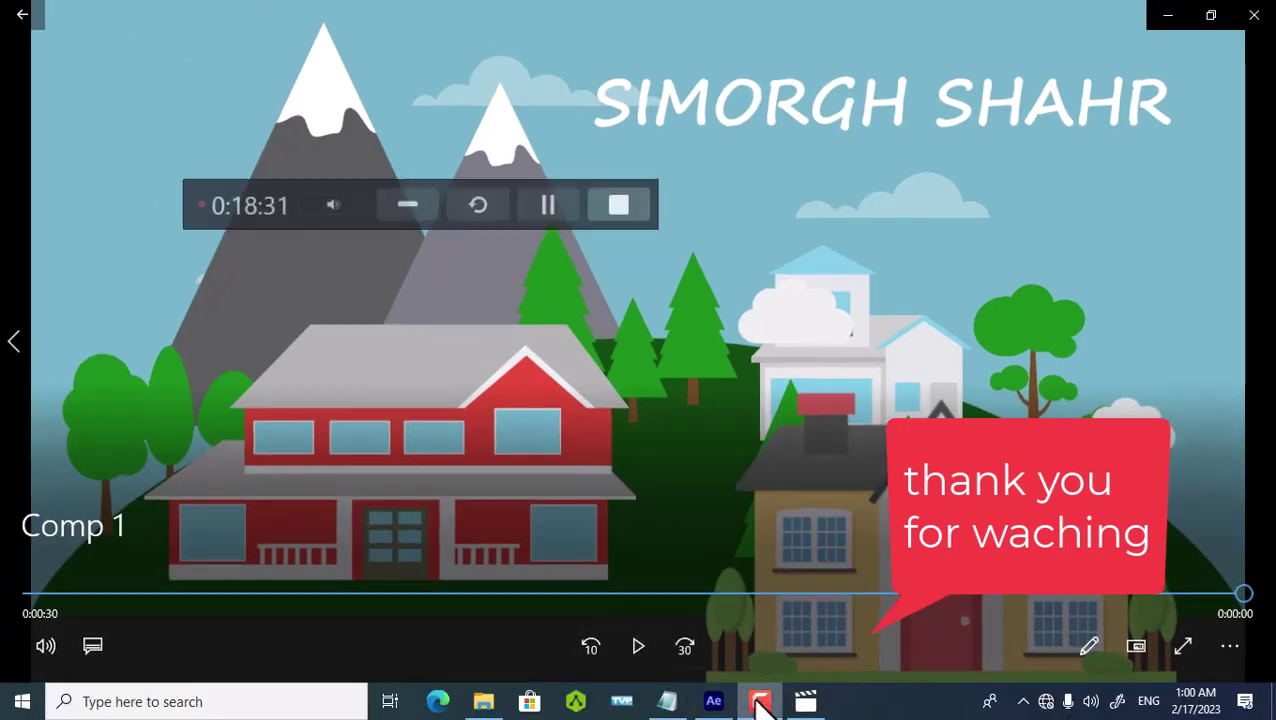